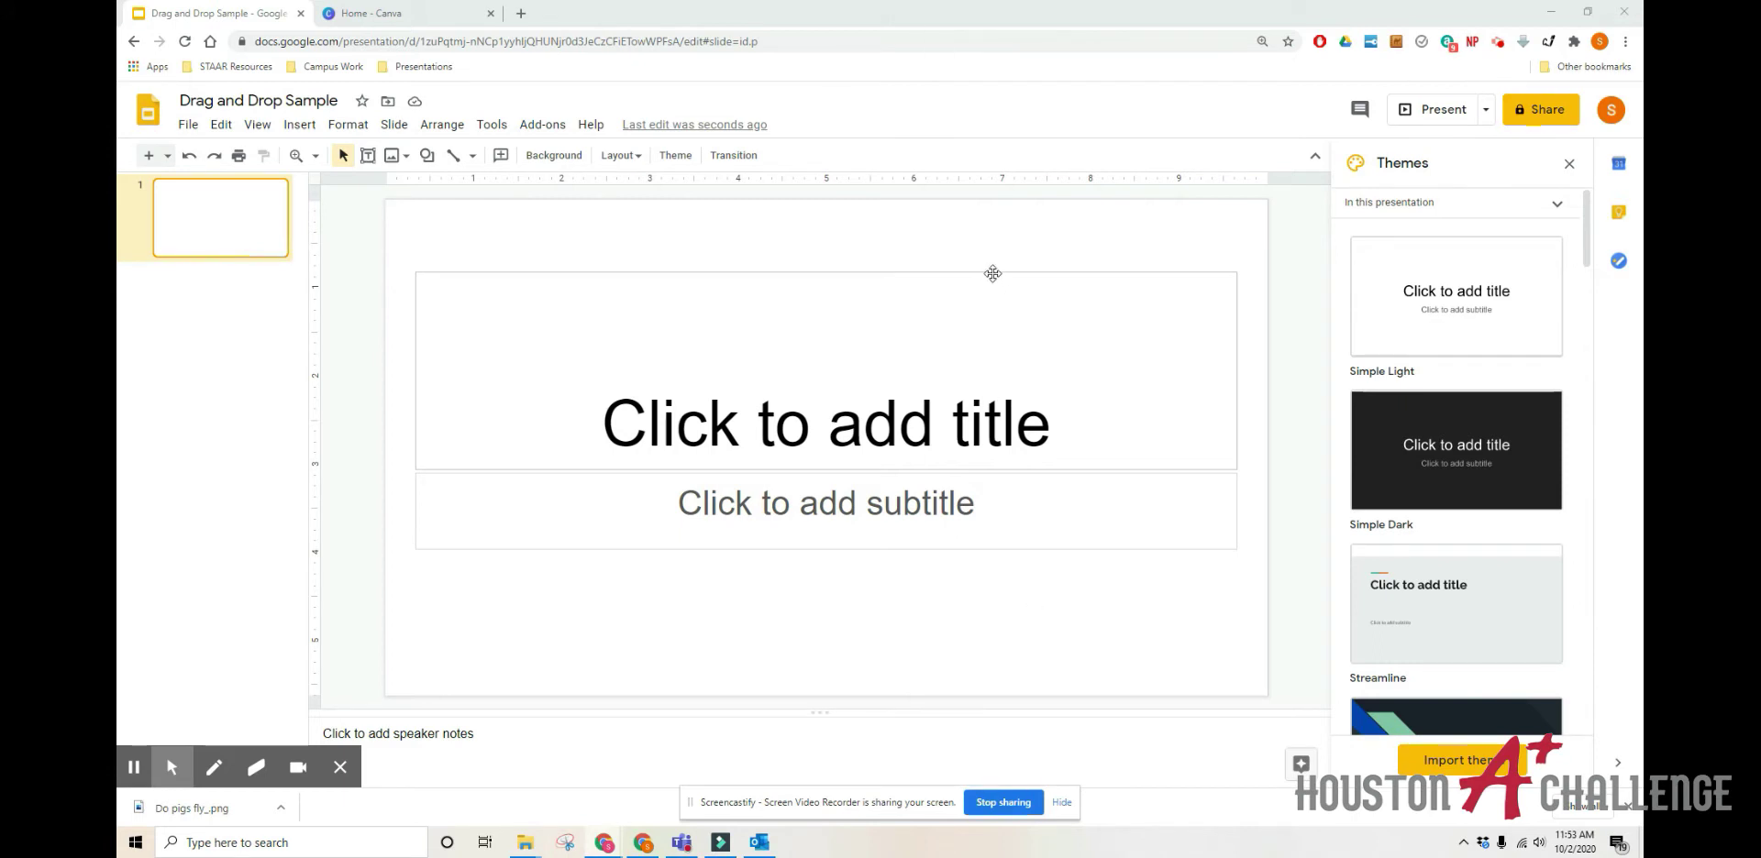
Step: Apply the Blank layout to the first slide of the Drag and Drop Sample presentation
drag(671, 242, 807, 234)
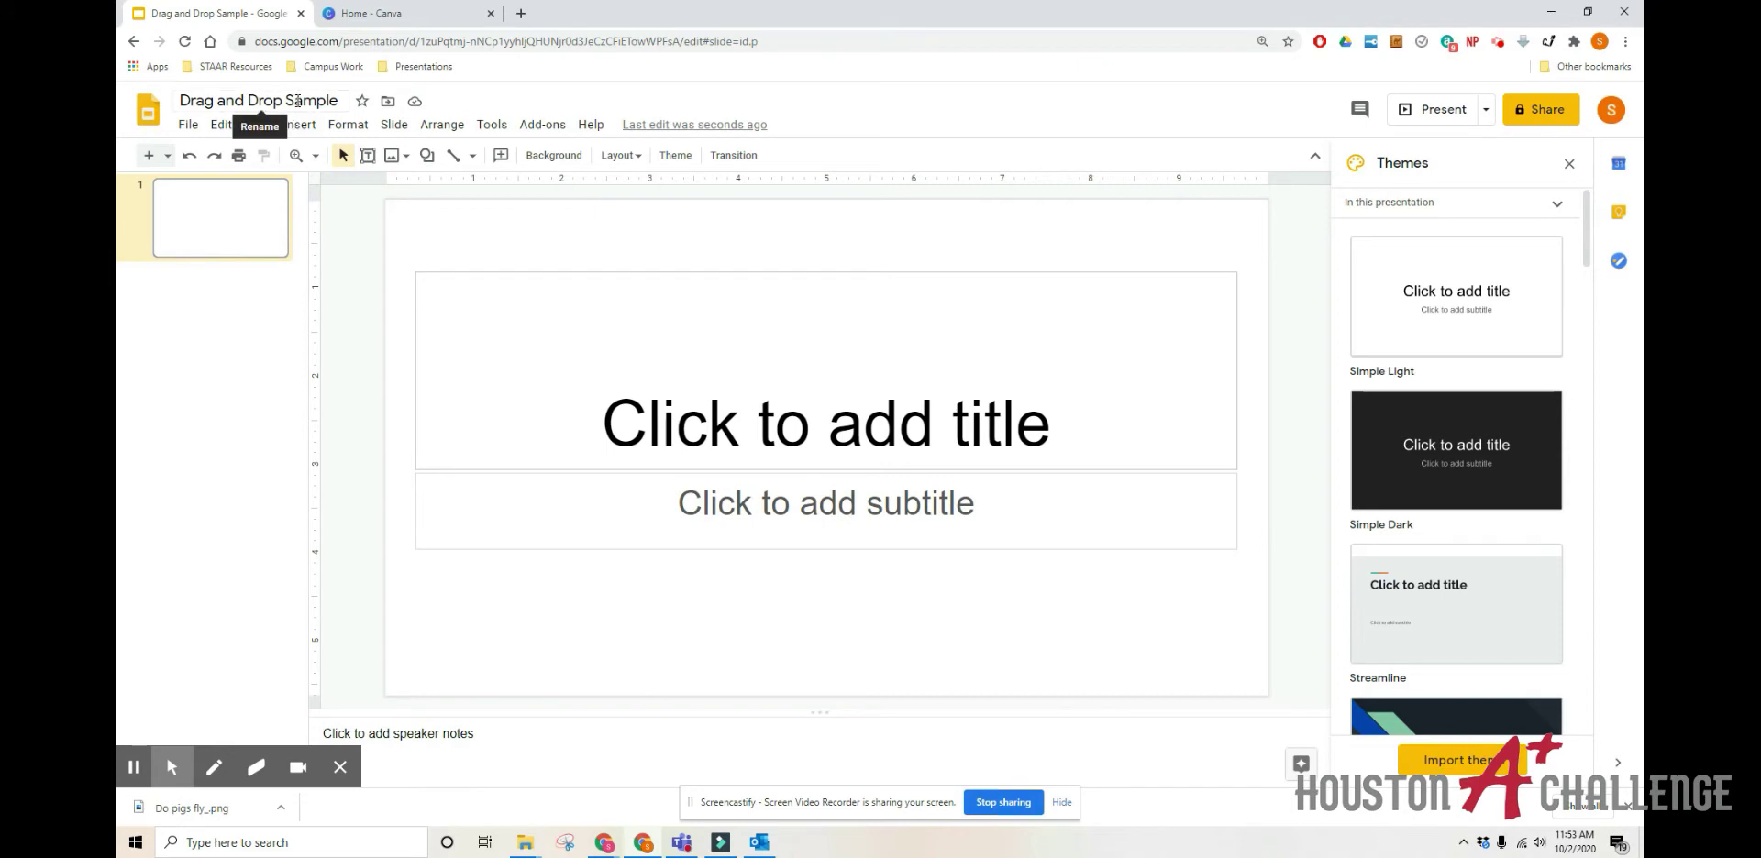
right_click(239, 248)
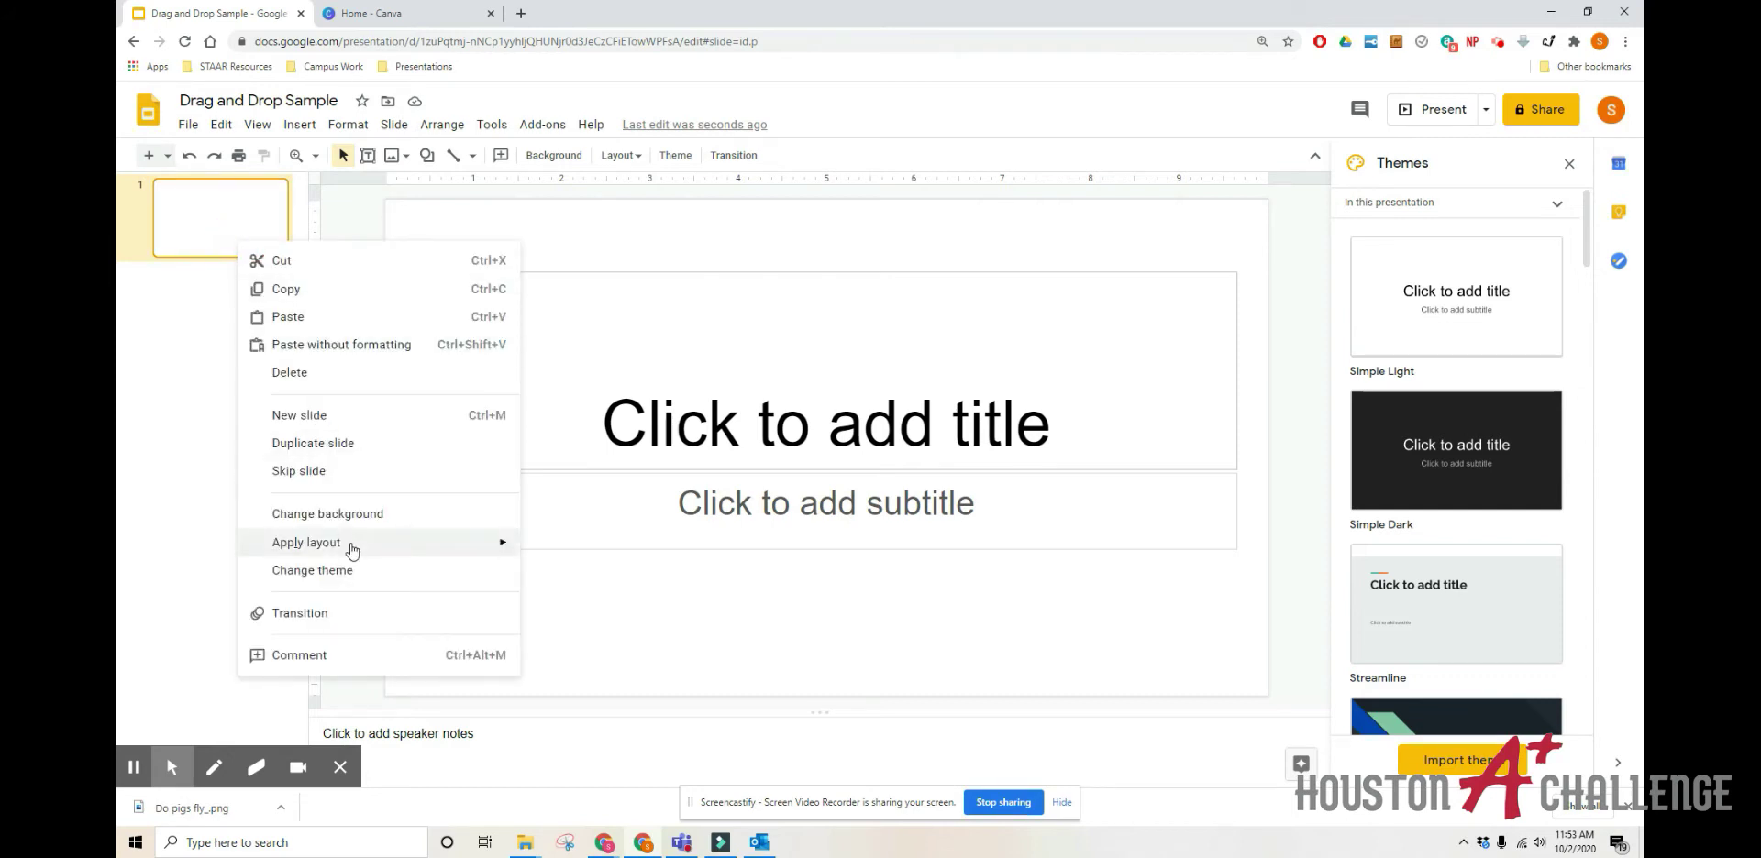
mouse_move(388, 548)
click(725, 531)
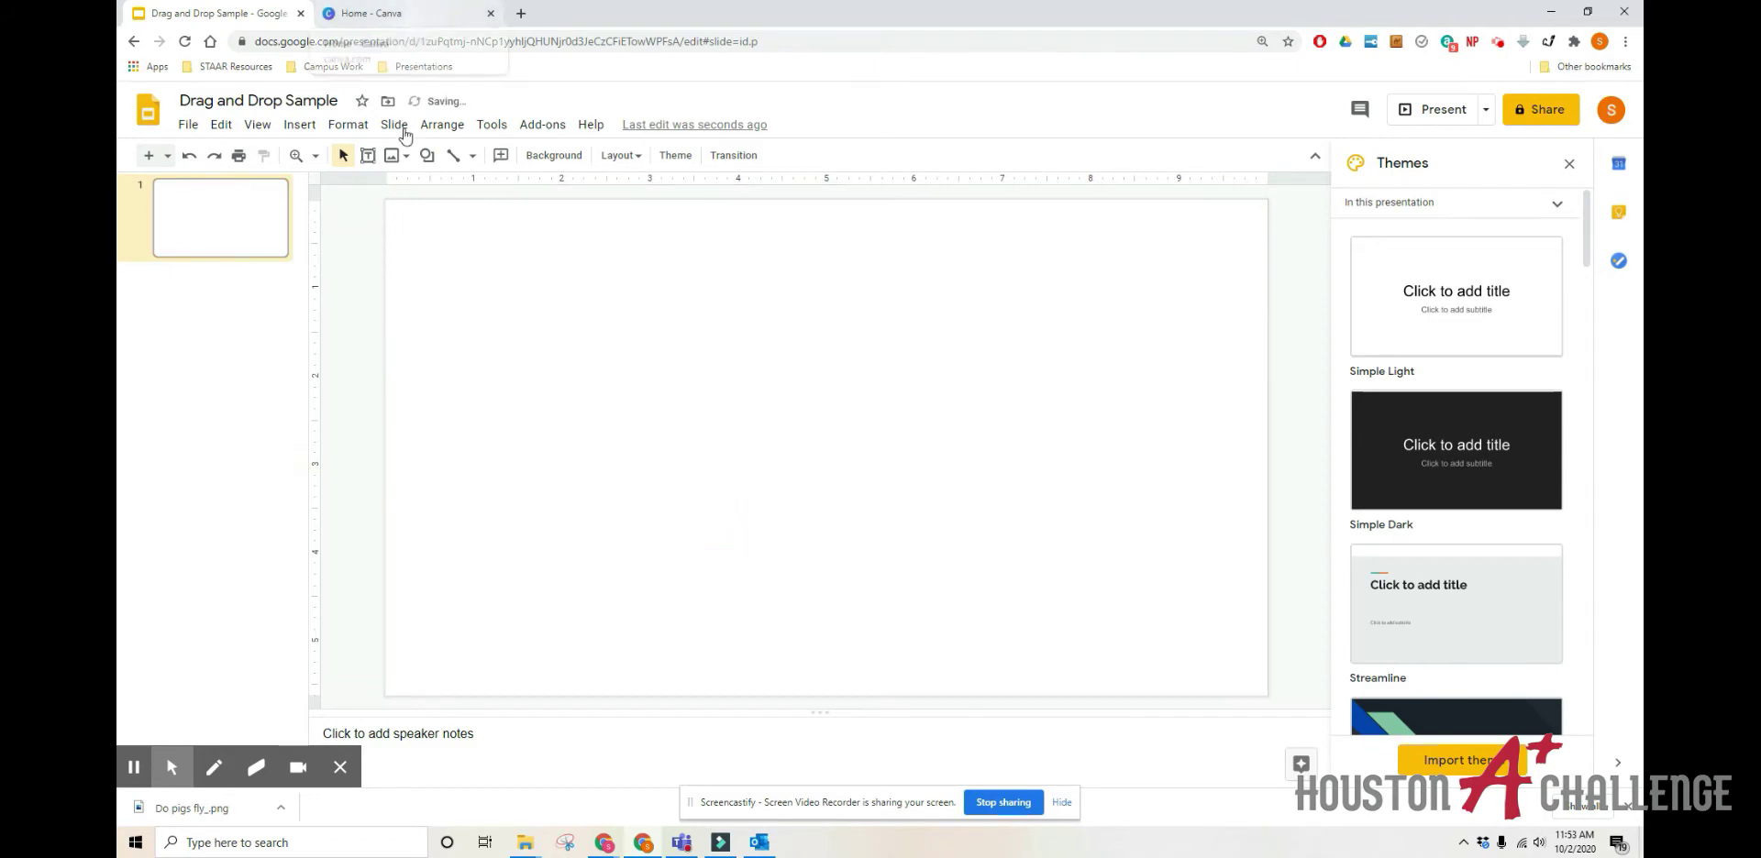
Step: Switch to Canva, create a new 1920 x 1080 px Presentation design and give it the recently used teal cloudy-sky background
click(394, 9)
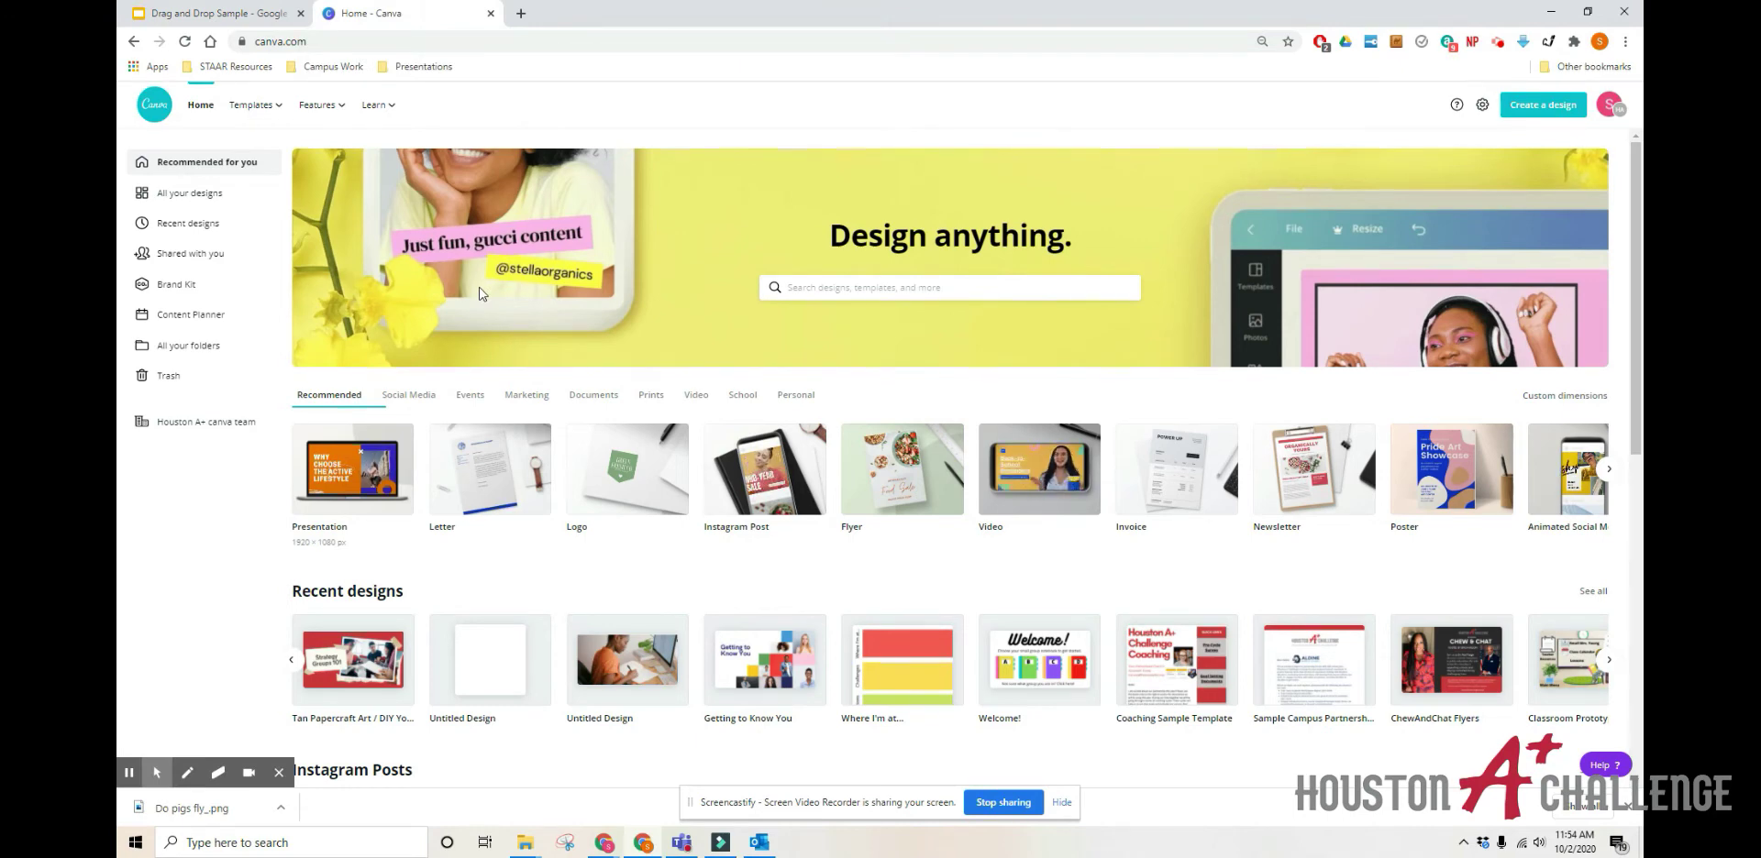
click(308, 42)
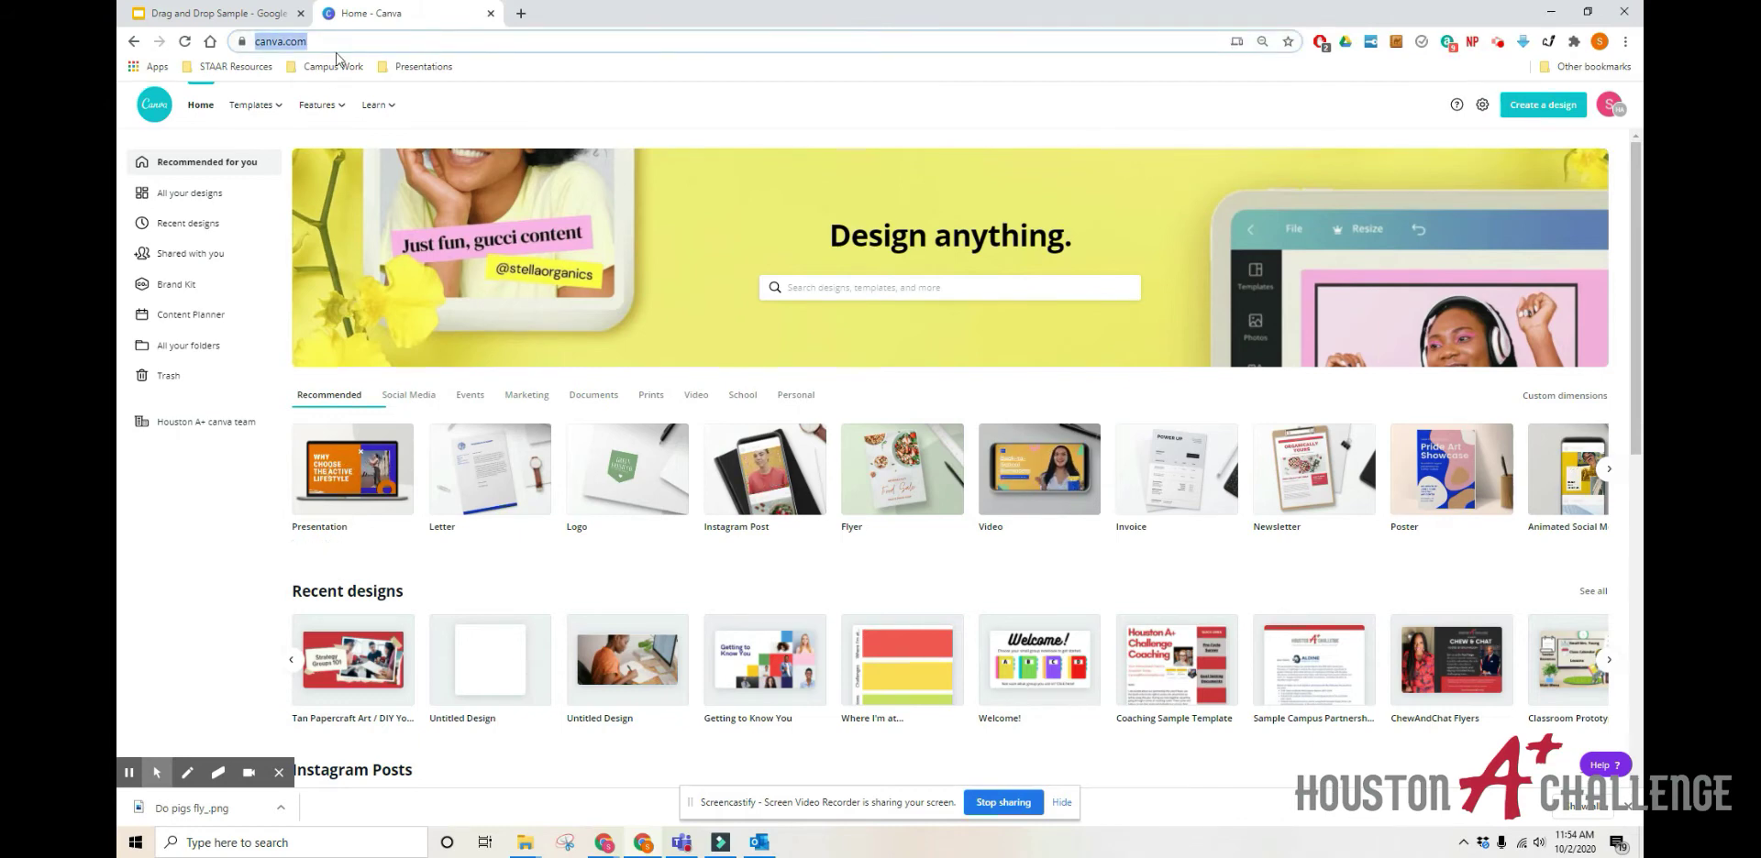
click(372, 472)
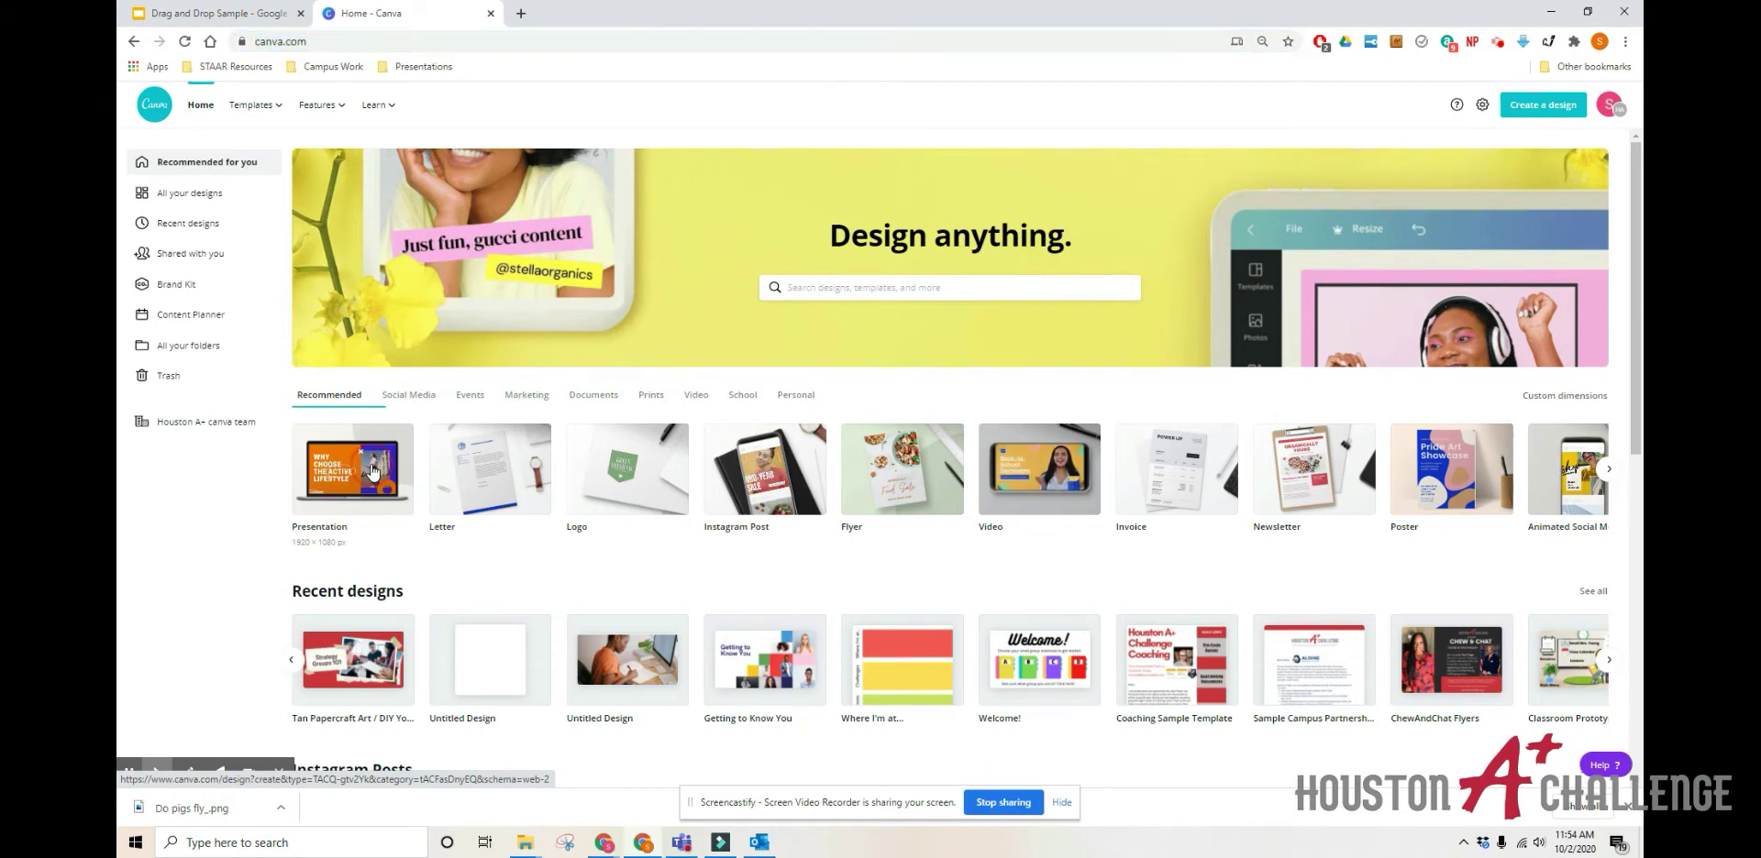
click(372, 471)
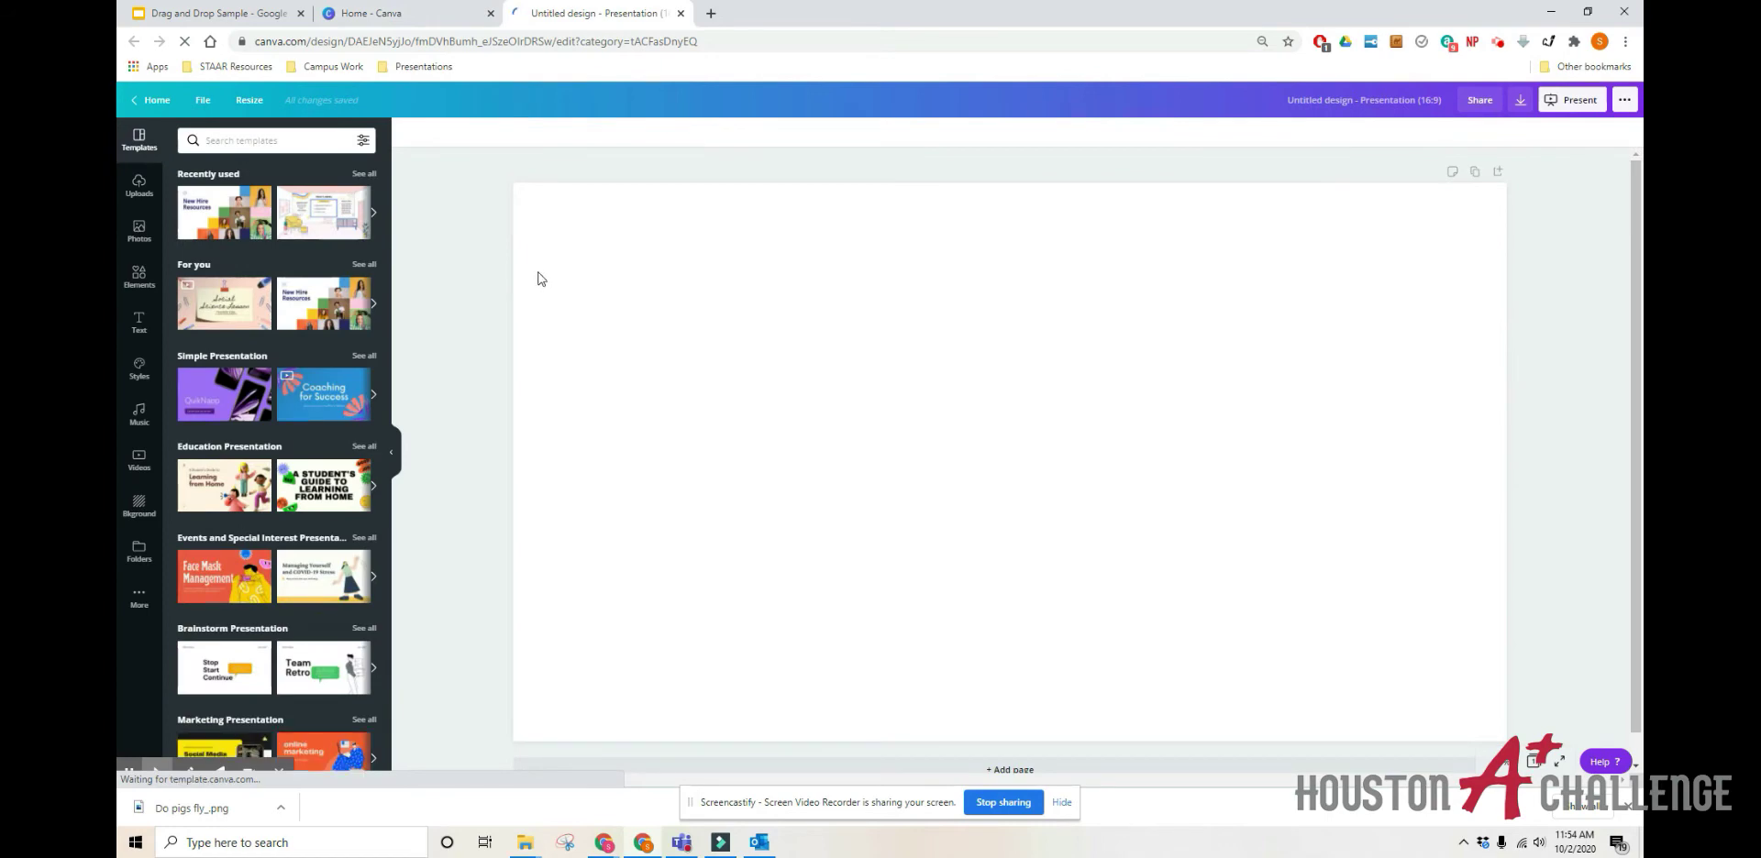
click(141, 510)
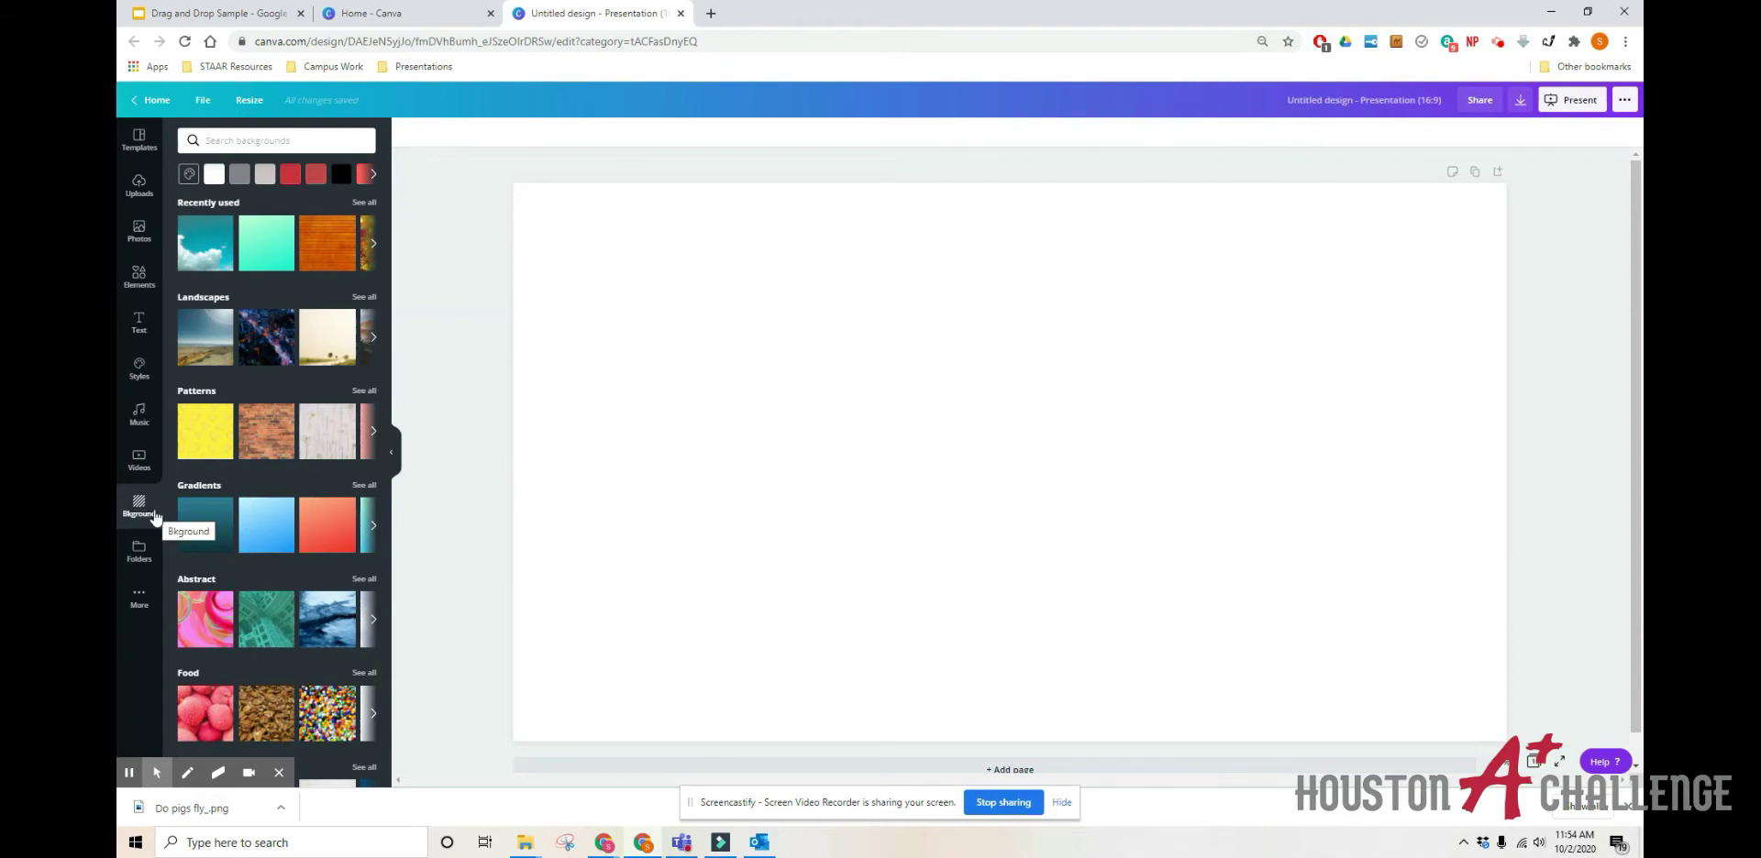
click(196, 255)
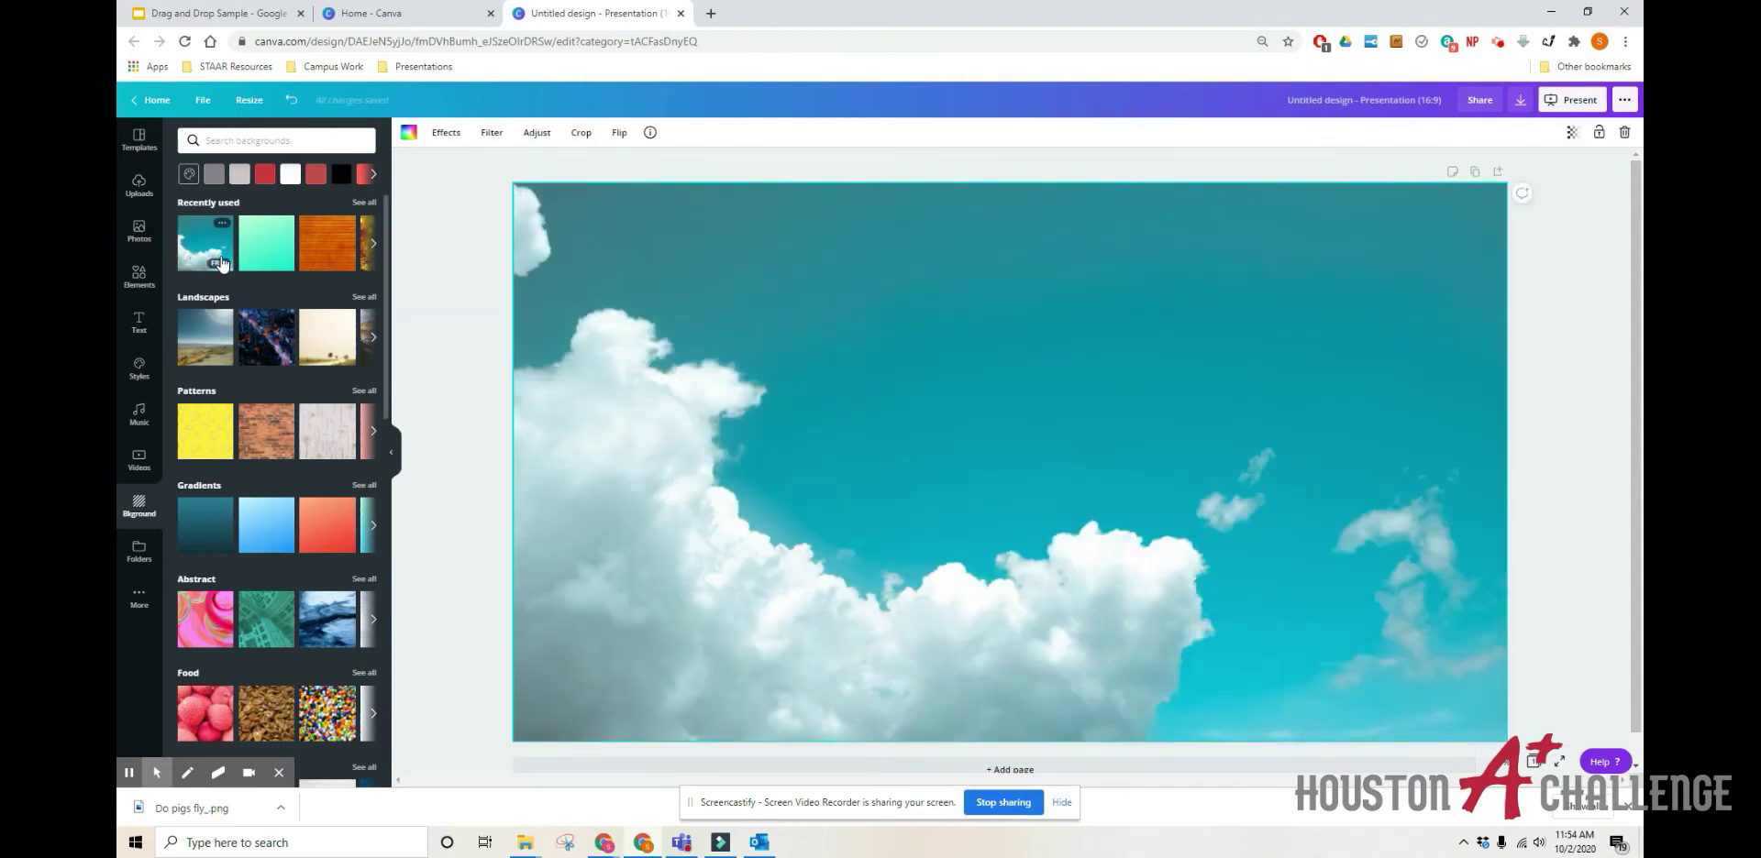
Step: Add a heading reading "Do pigs fly?" and place it centred near the top of the page
click(152, 336)
click(240, 201)
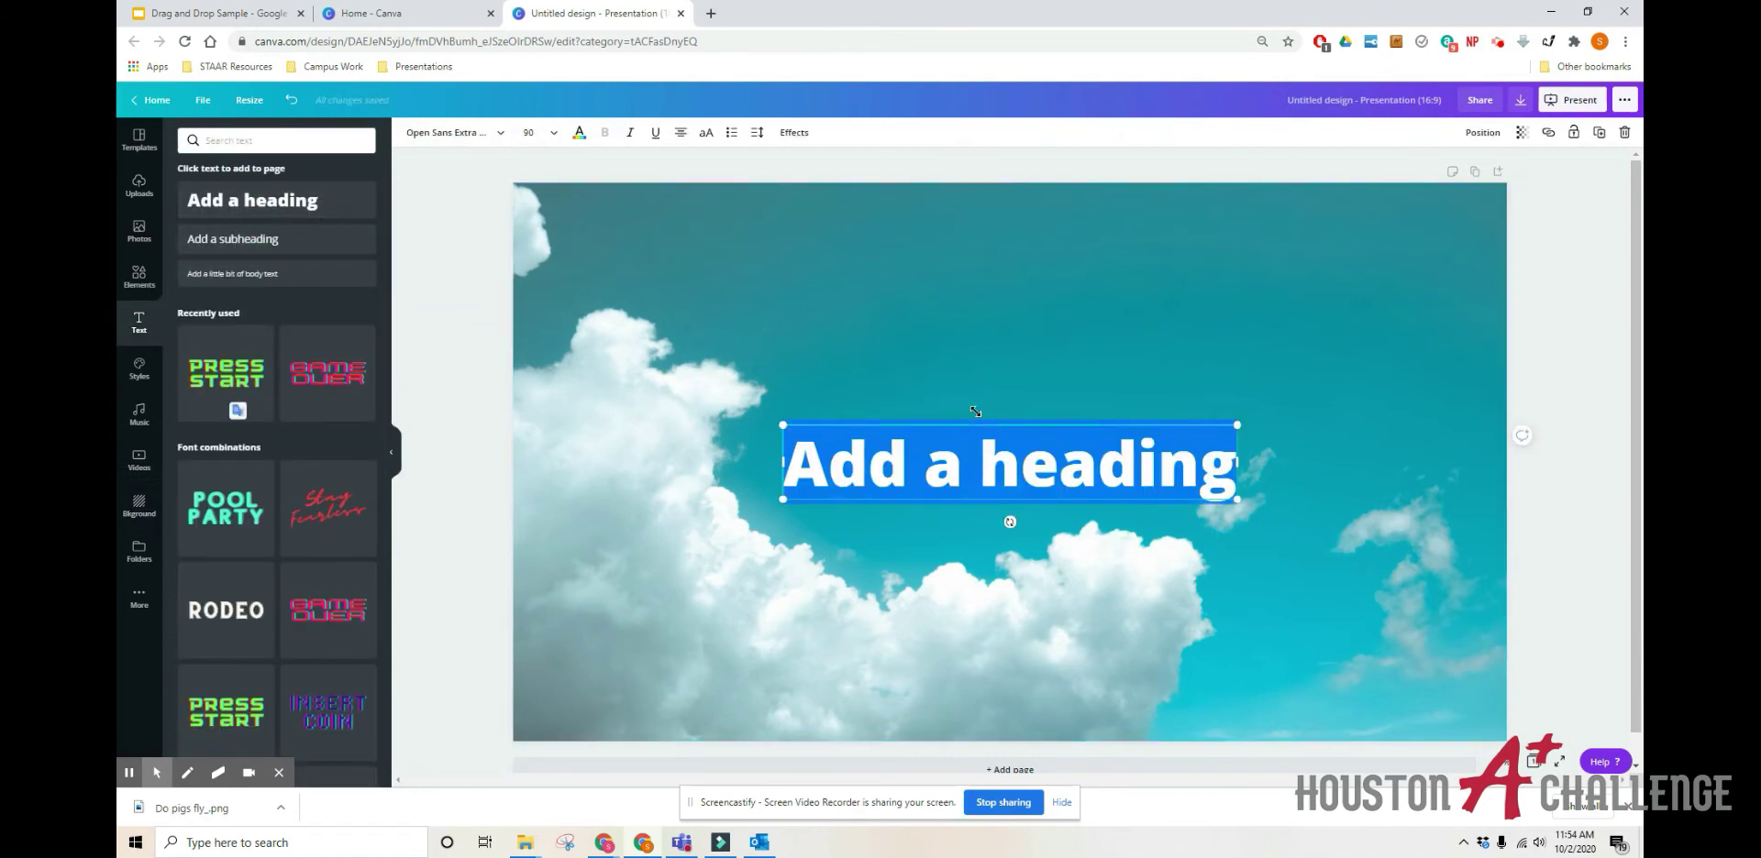
text(Do pigs gl)
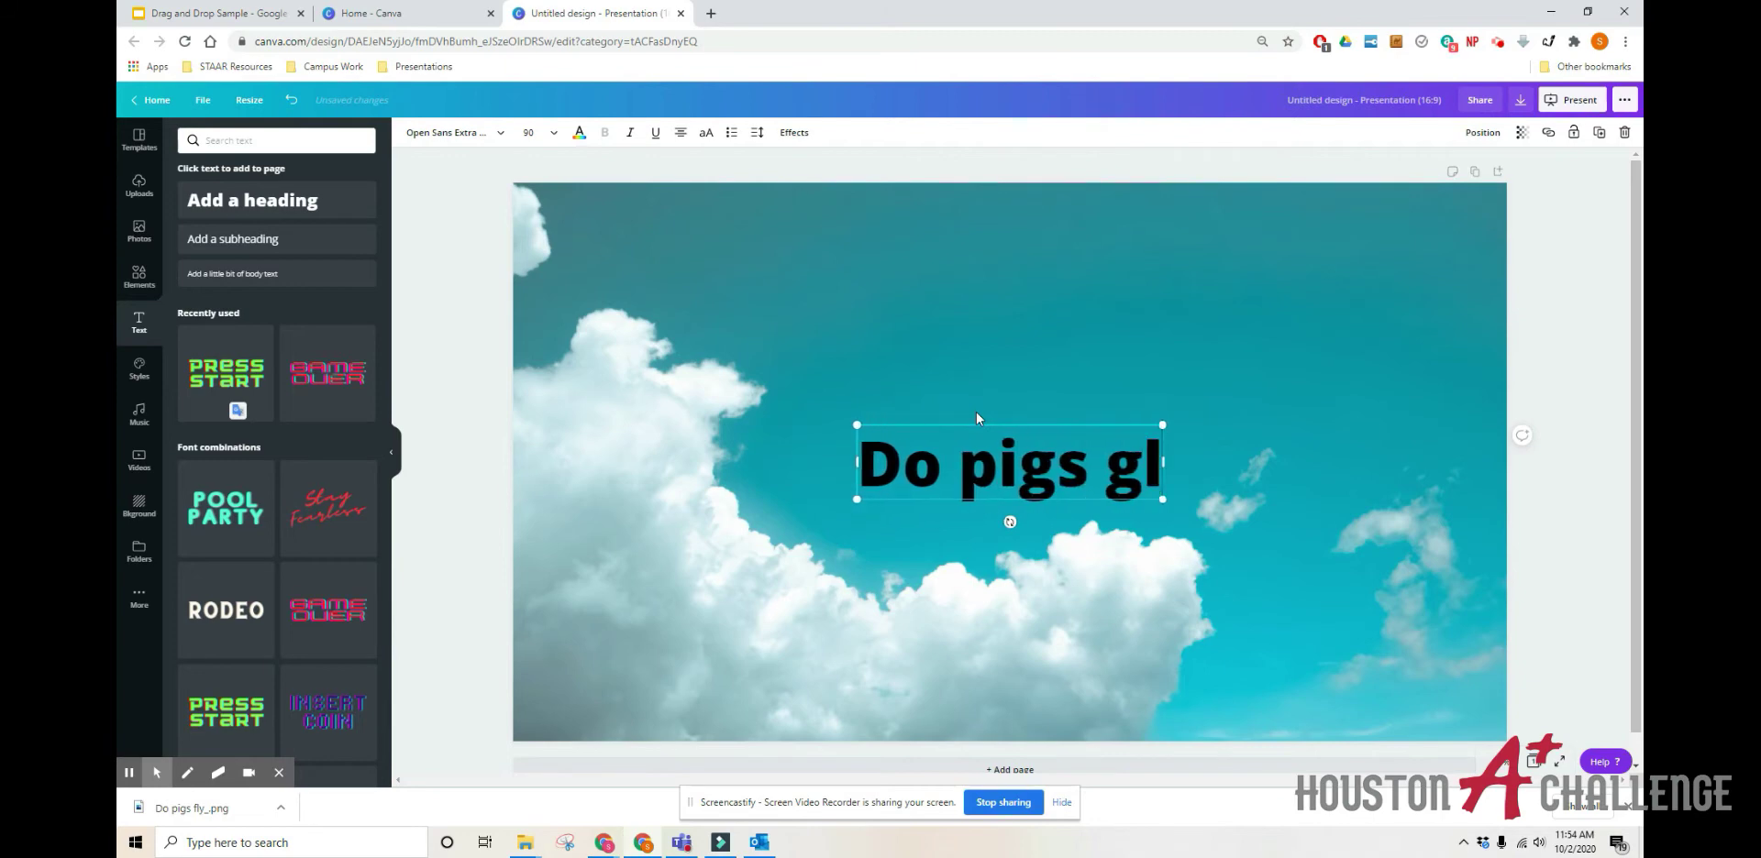
key(BackSpace)
key(BackSpace)
text(fly?)
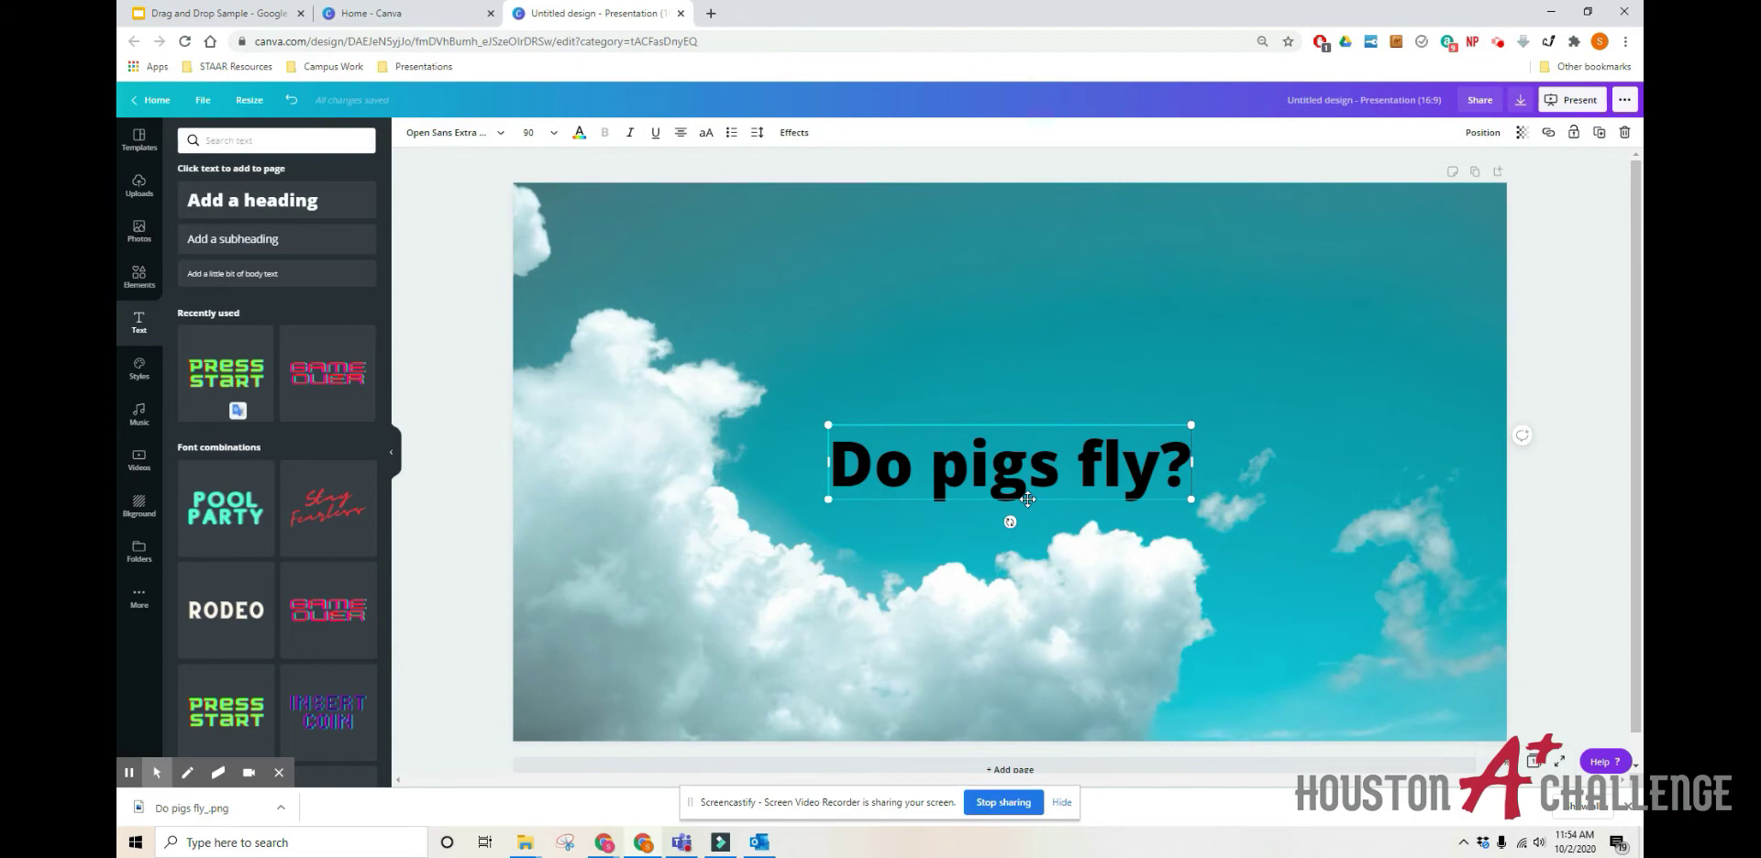
drag(1027, 499, 1020, 289)
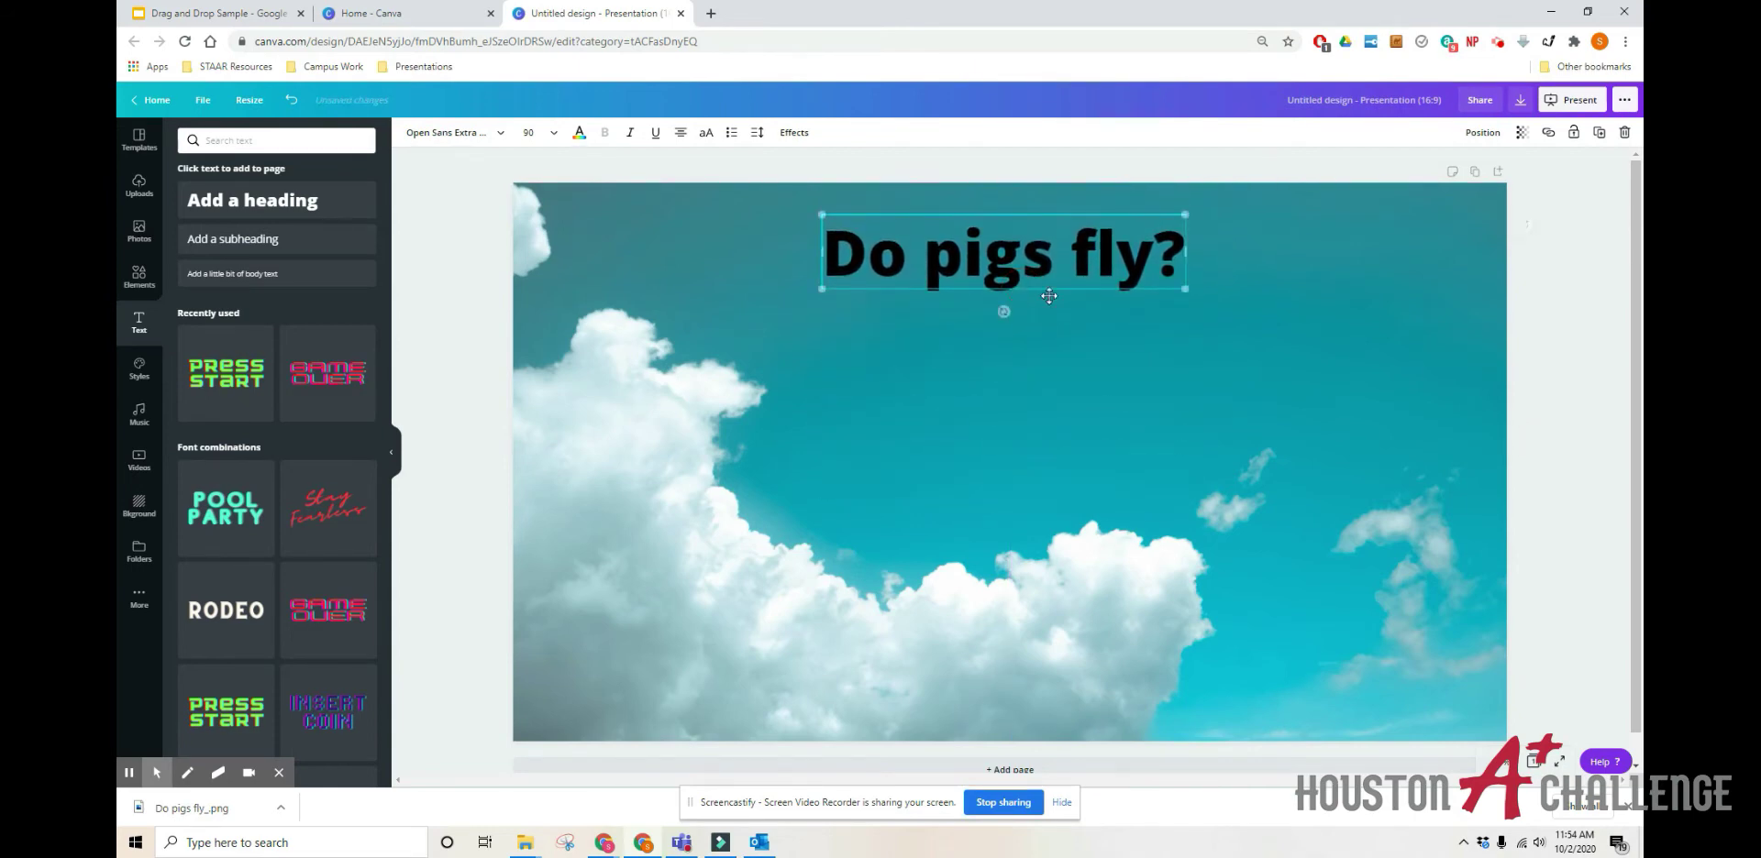
click(1548, 468)
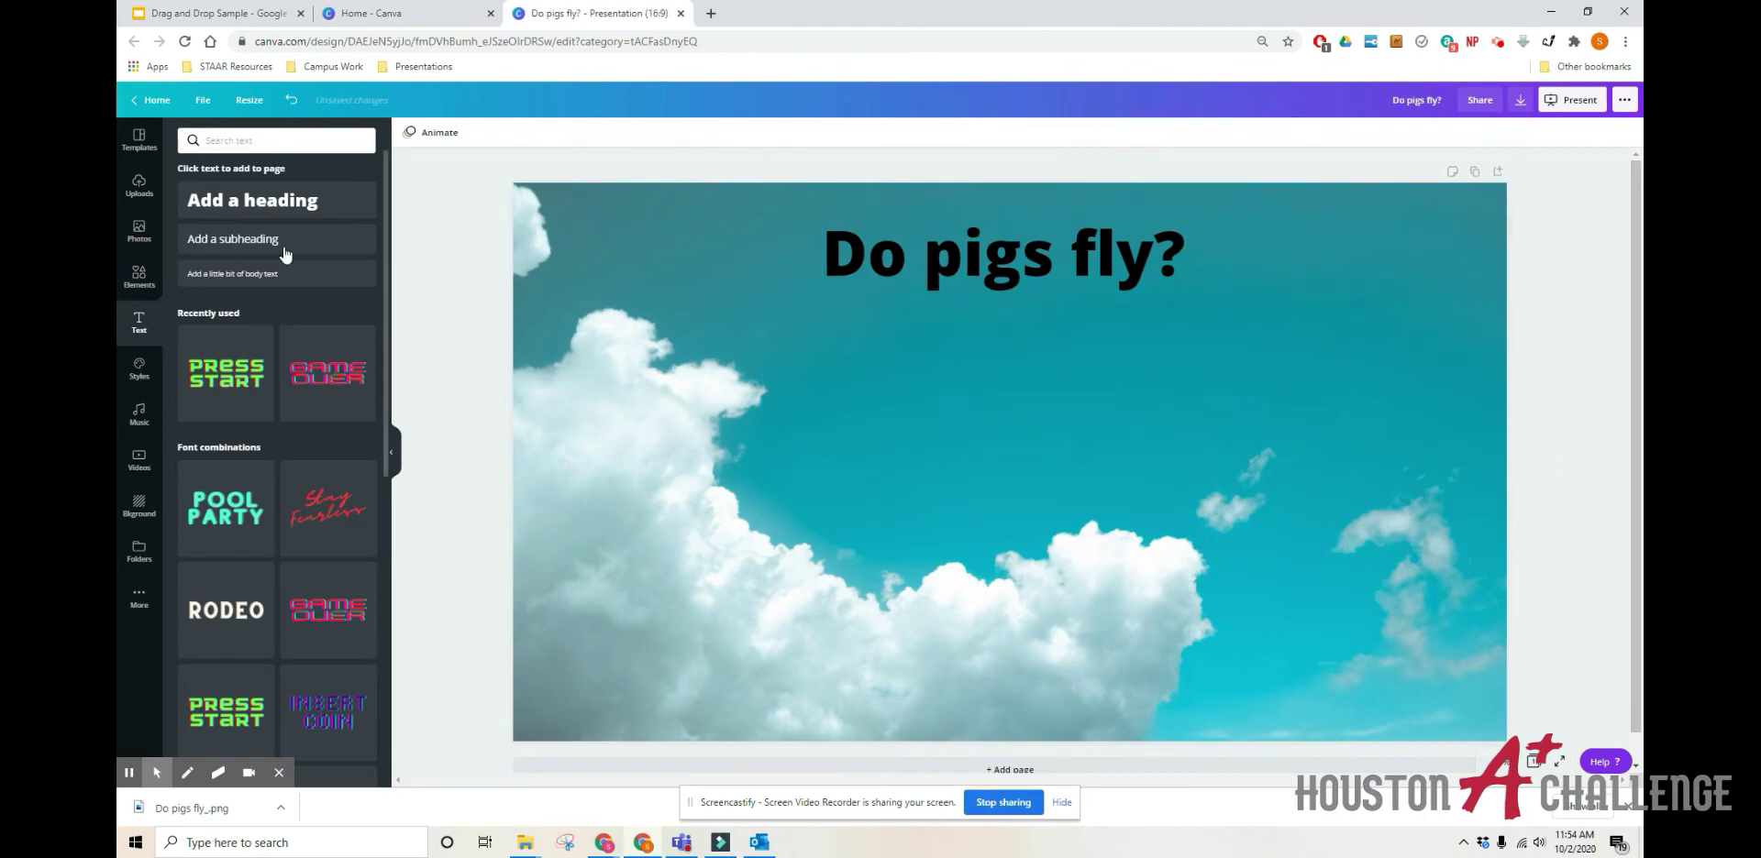
Step: Add a second heading reading "Yes" and place it in the lower-left area of the page
click(290, 204)
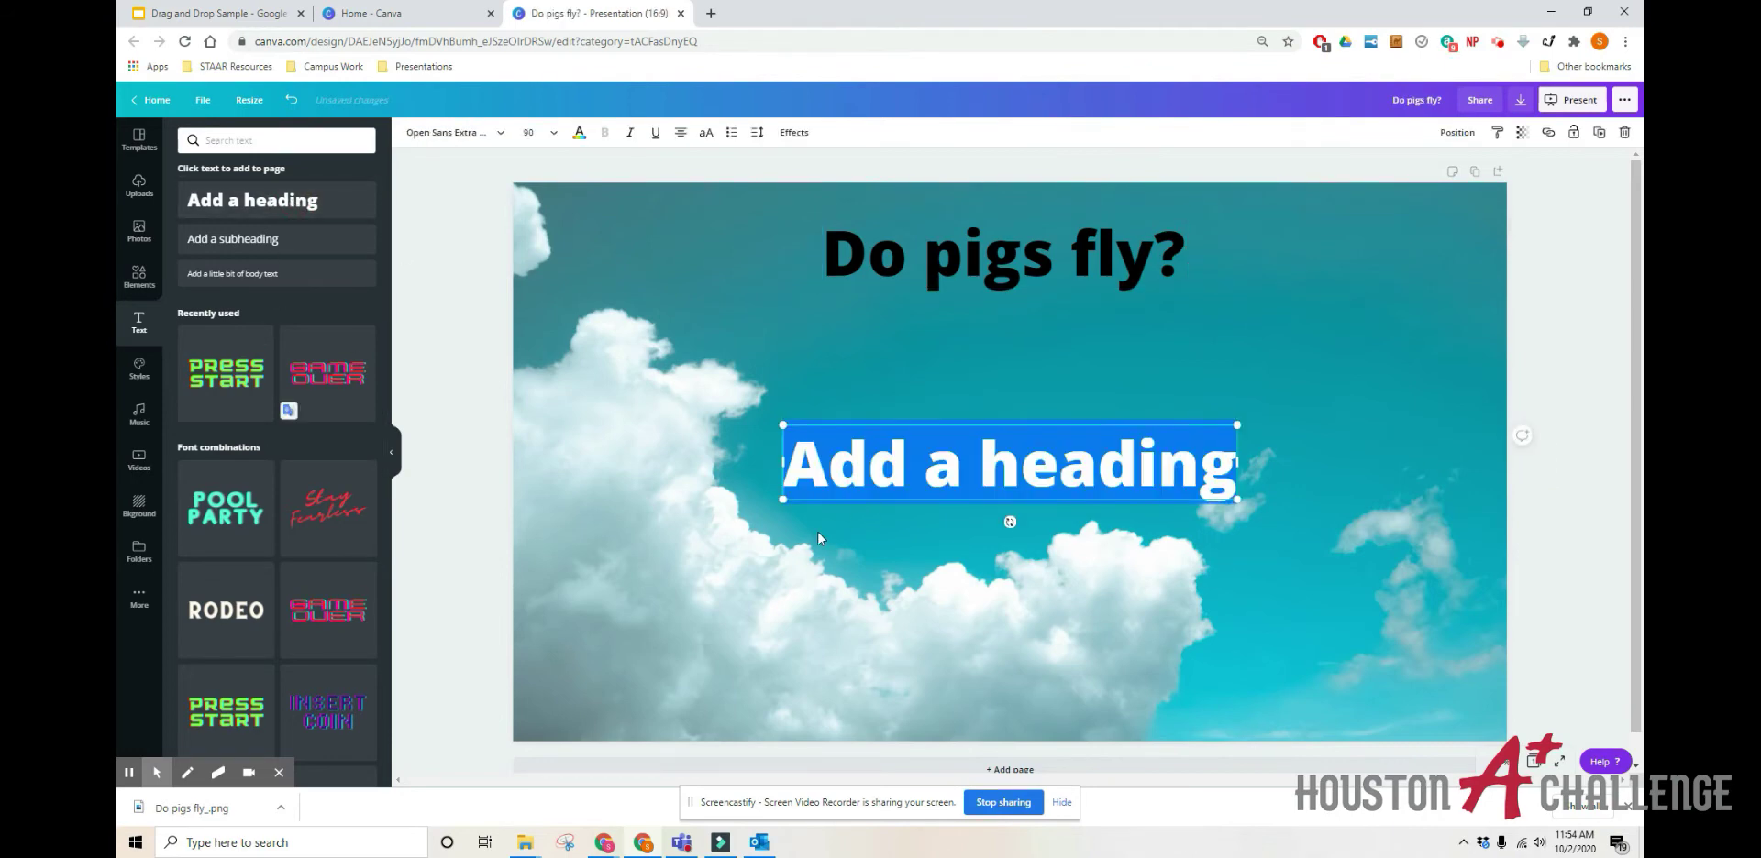
text(Yes)
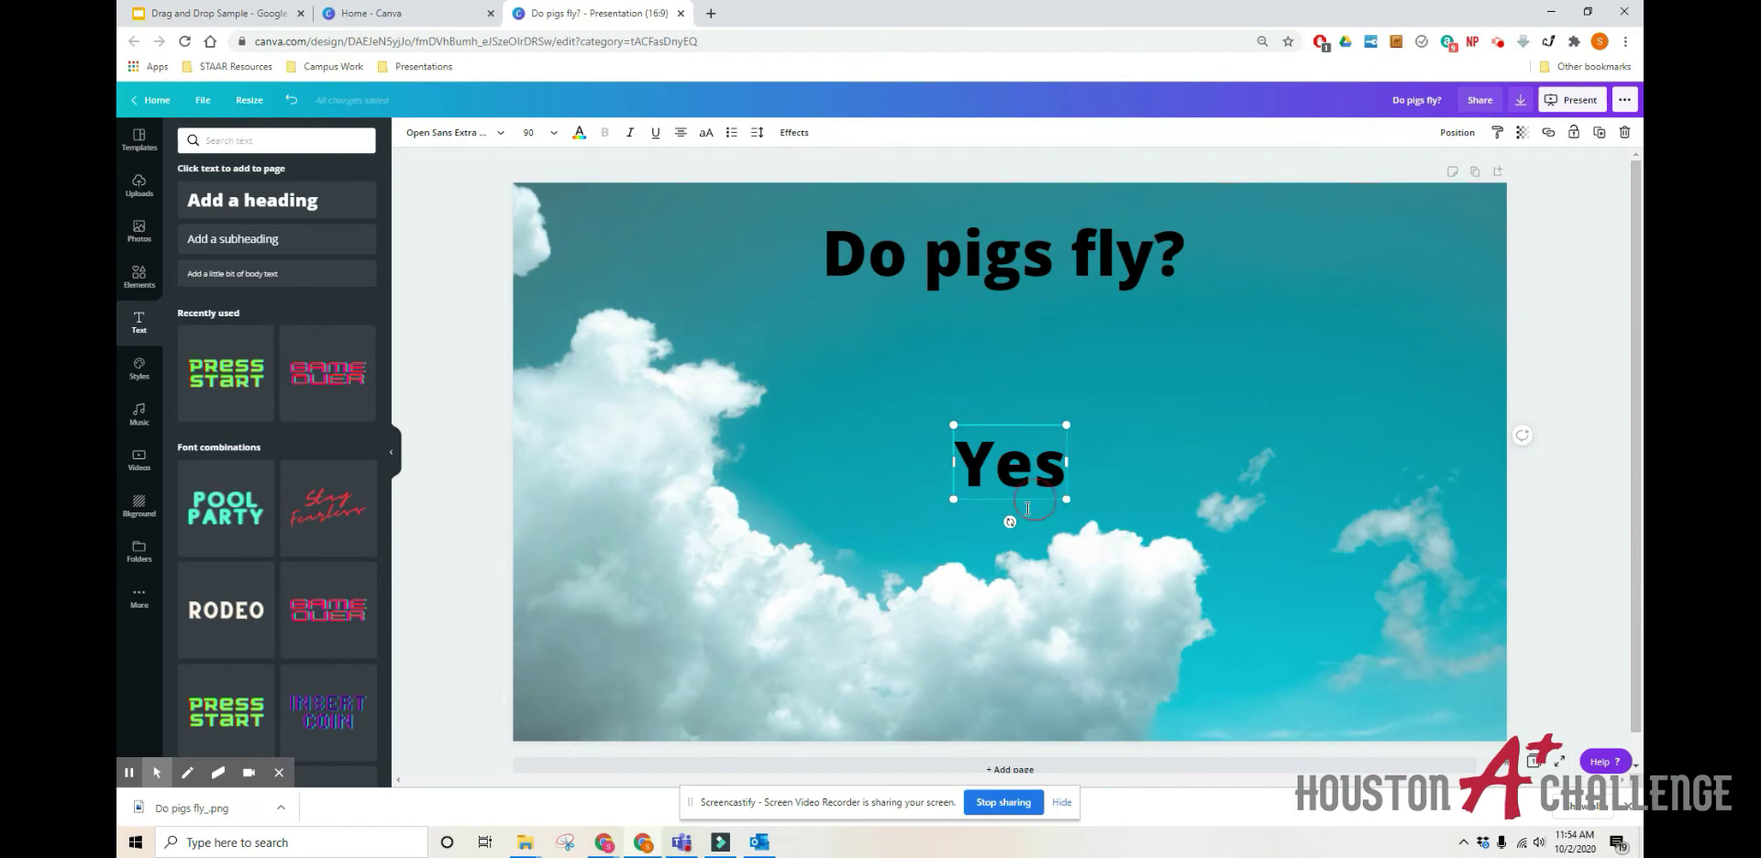
drag(1036, 498, 678, 683)
click(447, 395)
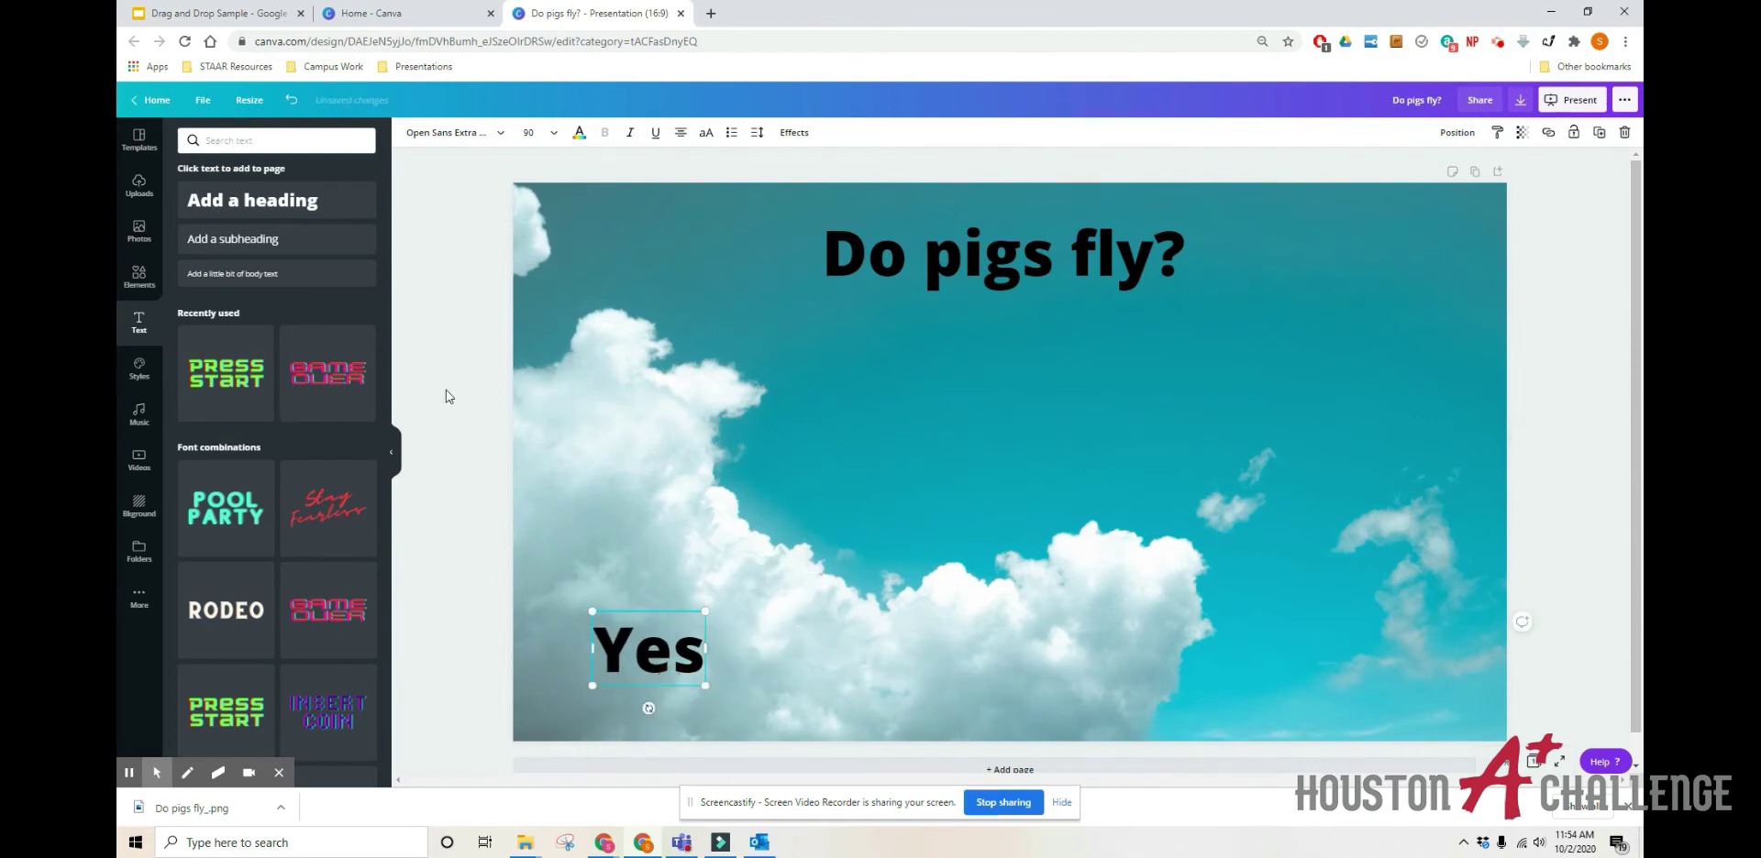
Step: Add a third heading reading "No" and place it in the page's lower-right area, level with "Yes"
click(260, 200)
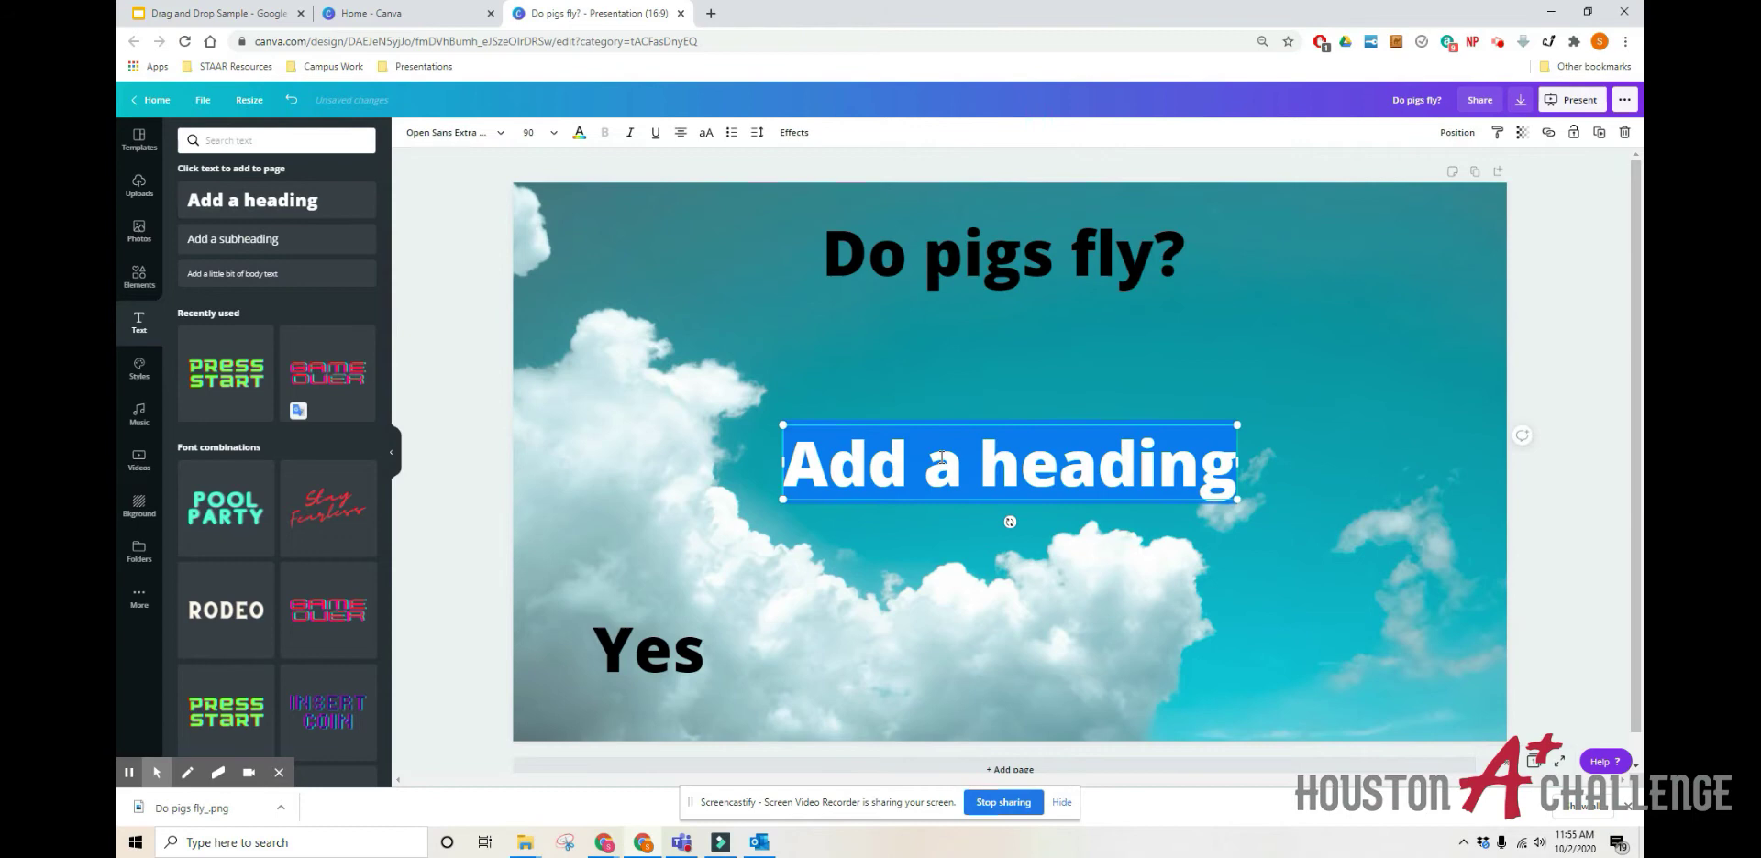
text(No)
drag(1036, 498, 1444, 702)
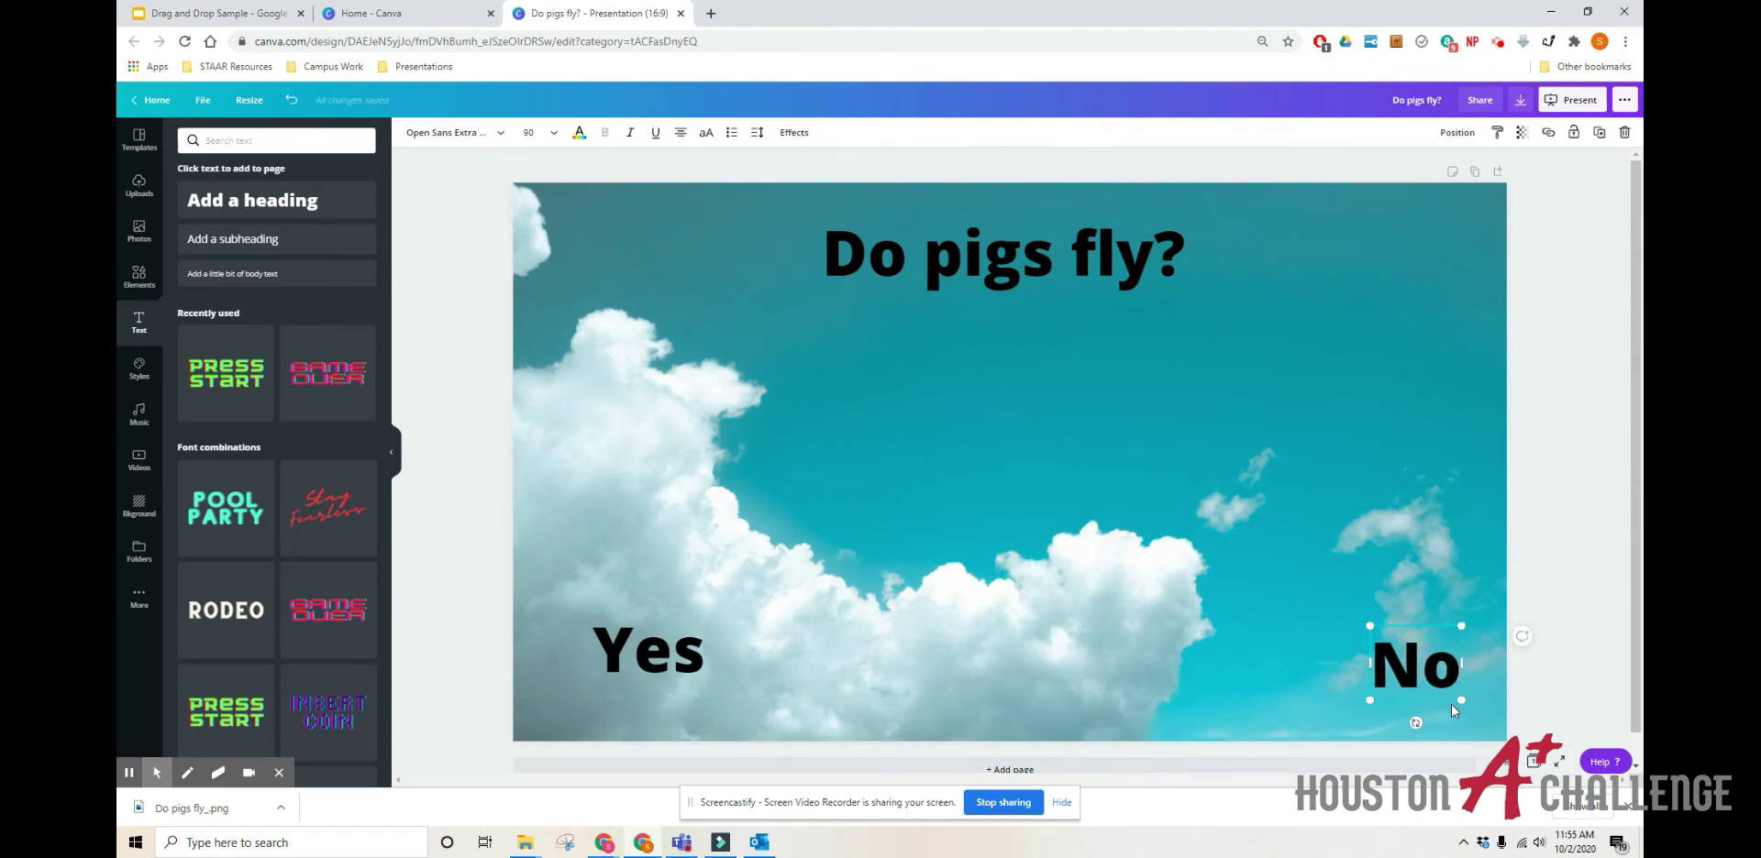
drag(1451, 672, 1419, 652)
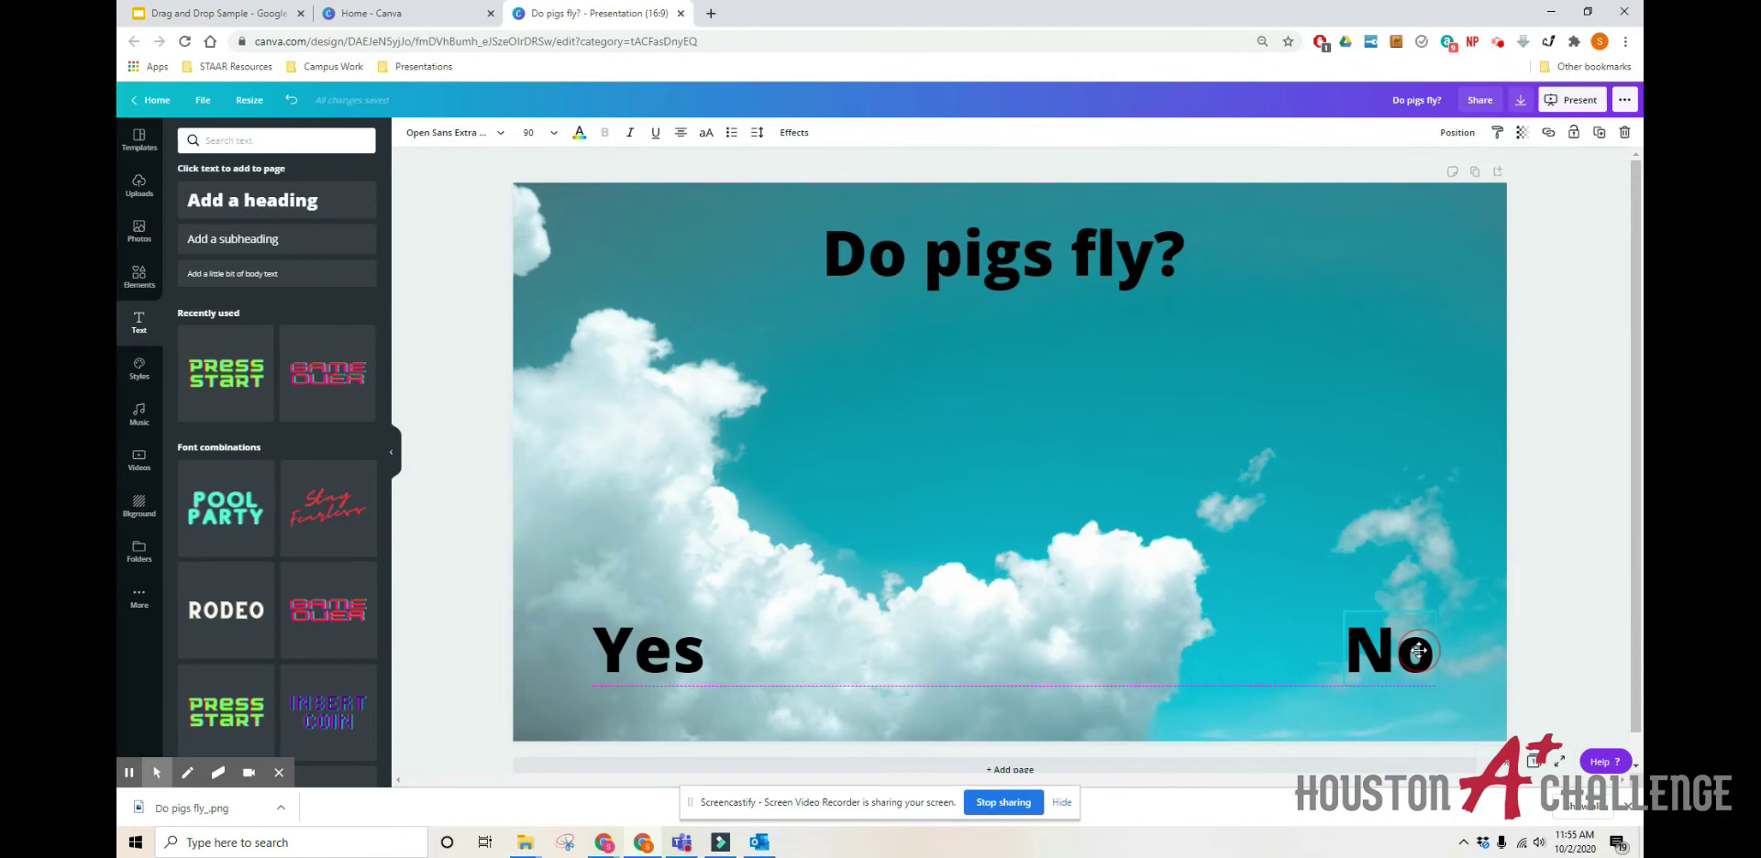
drag(1419, 651, 1419, 651)
click(1563, 634)
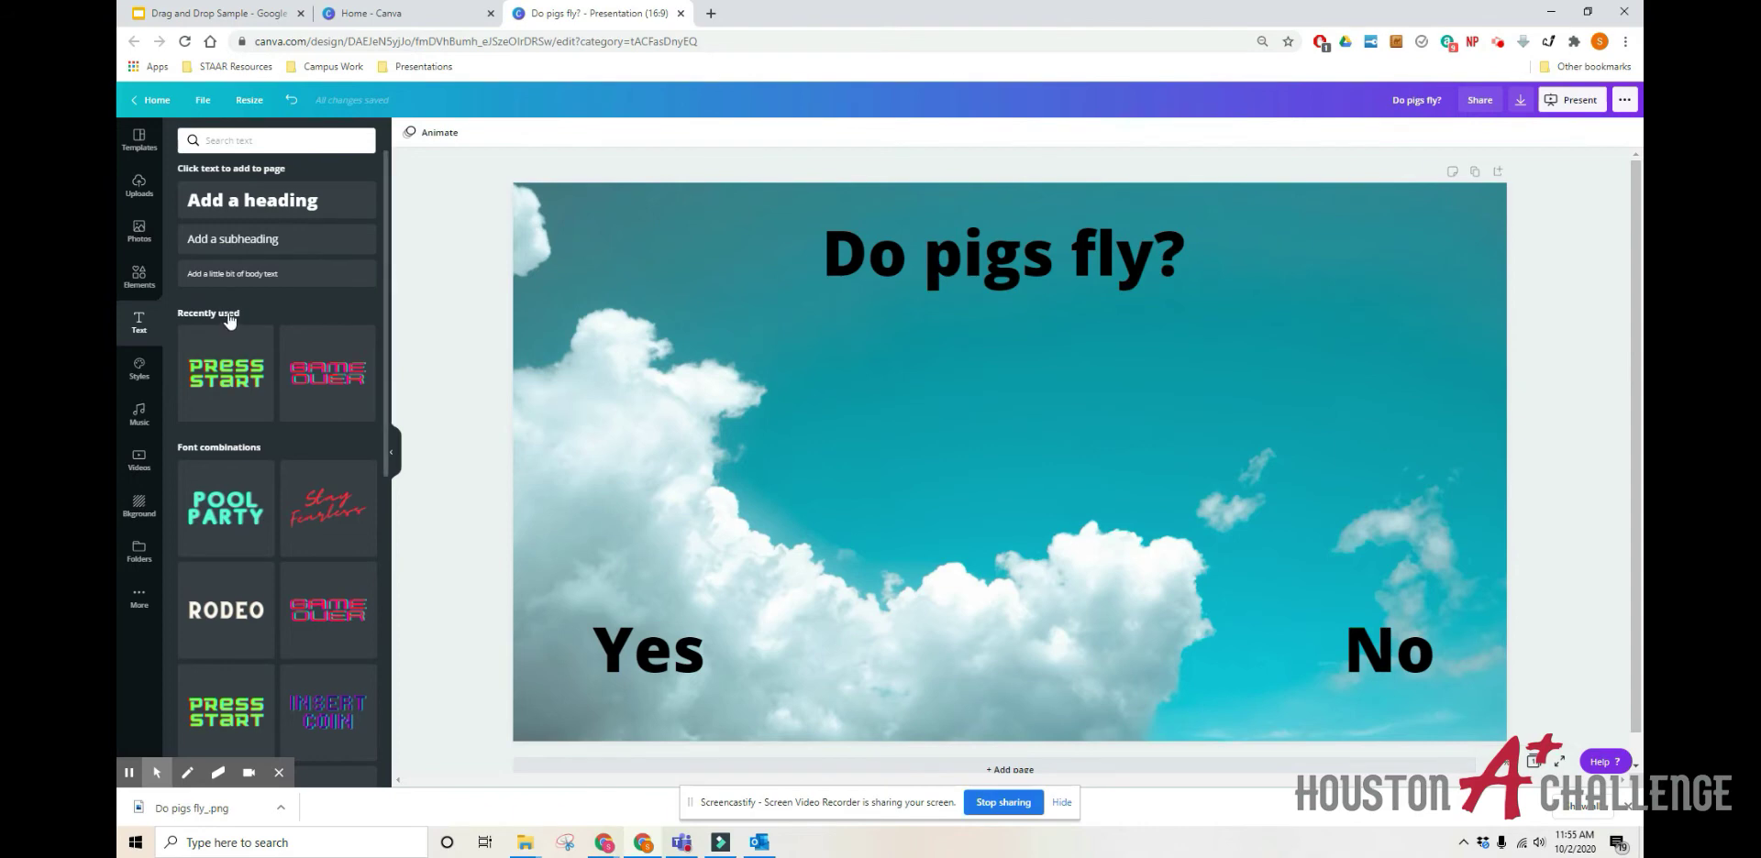
Step: Search the elements for "flying pig" and add the pink winged pig graphic to the middle of the page
click(137, 275)
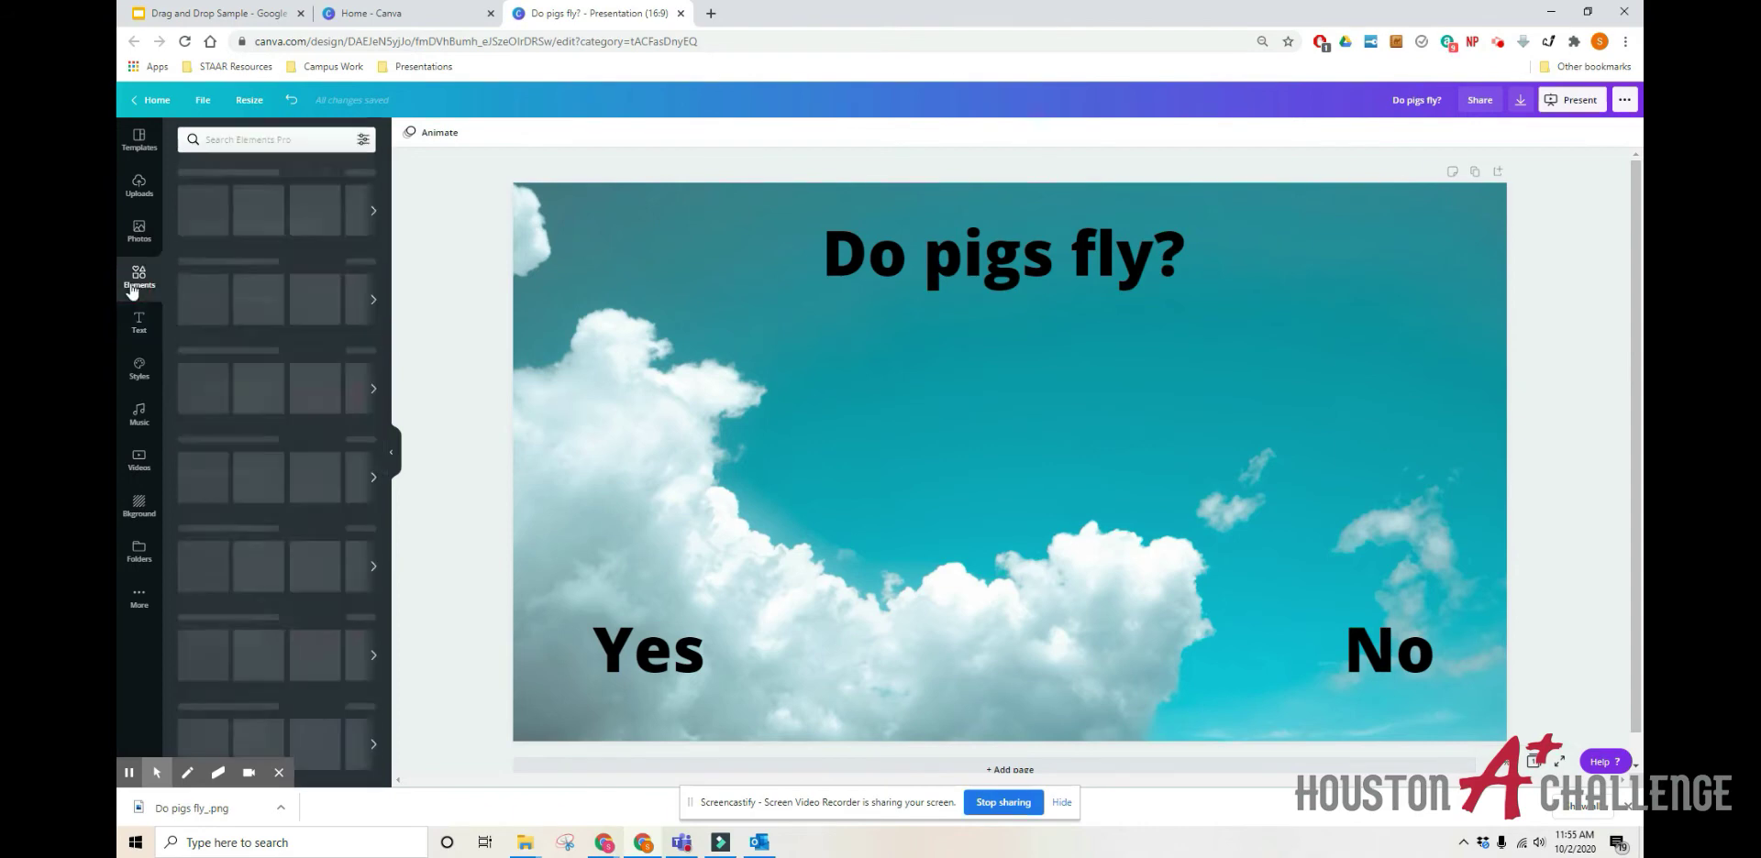
click(235, 132)
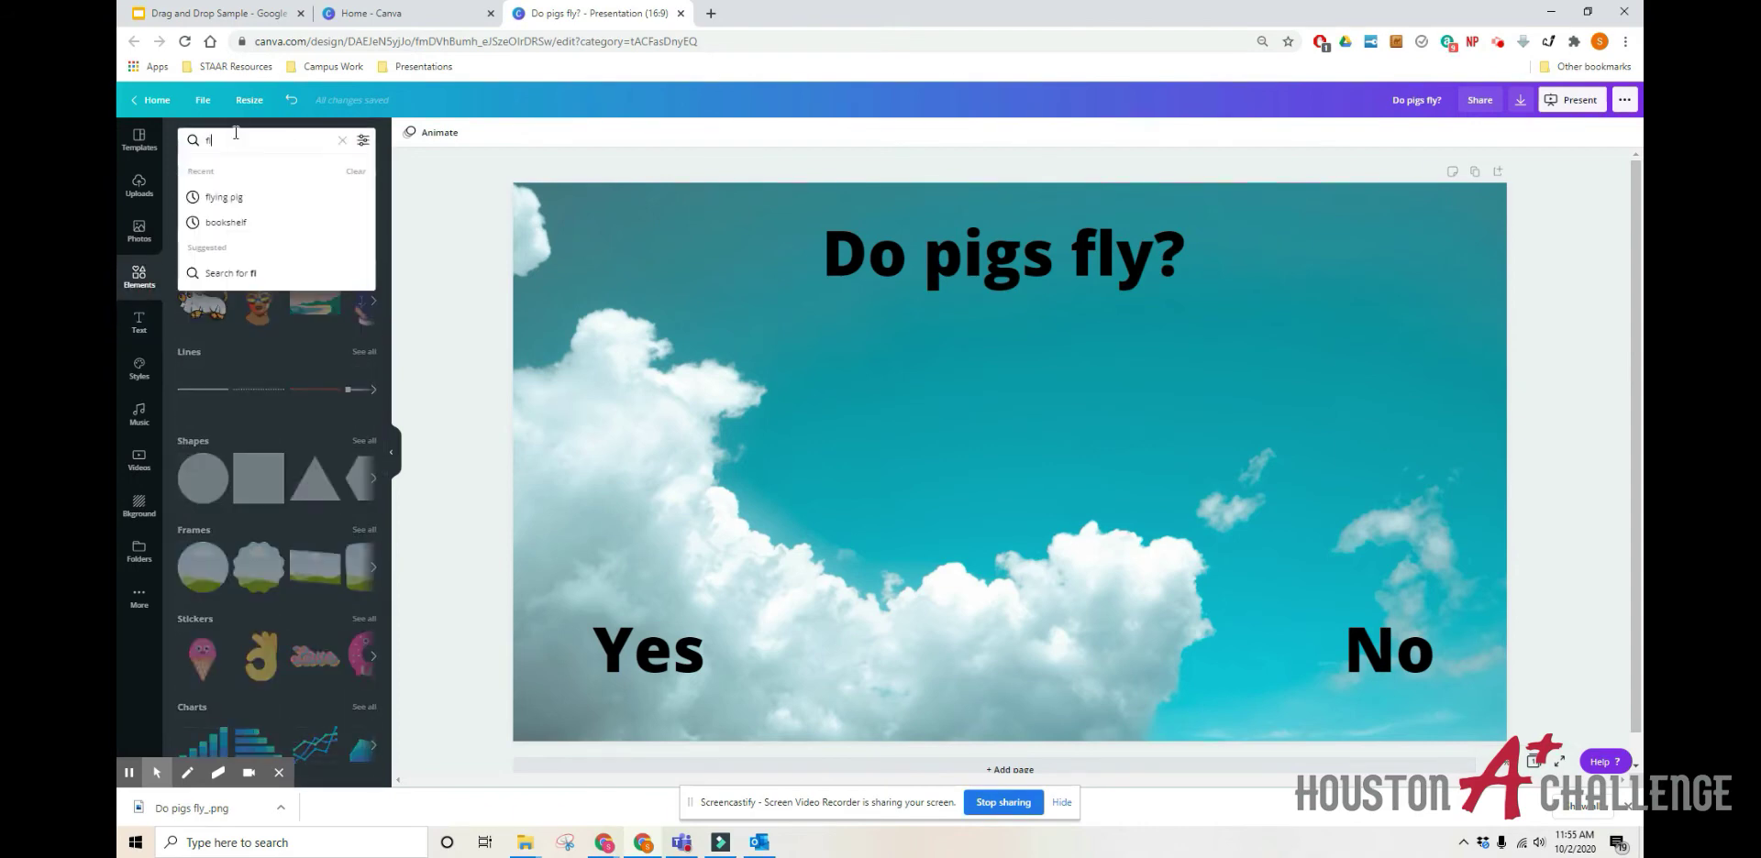
text(flying pig)
key(Return)
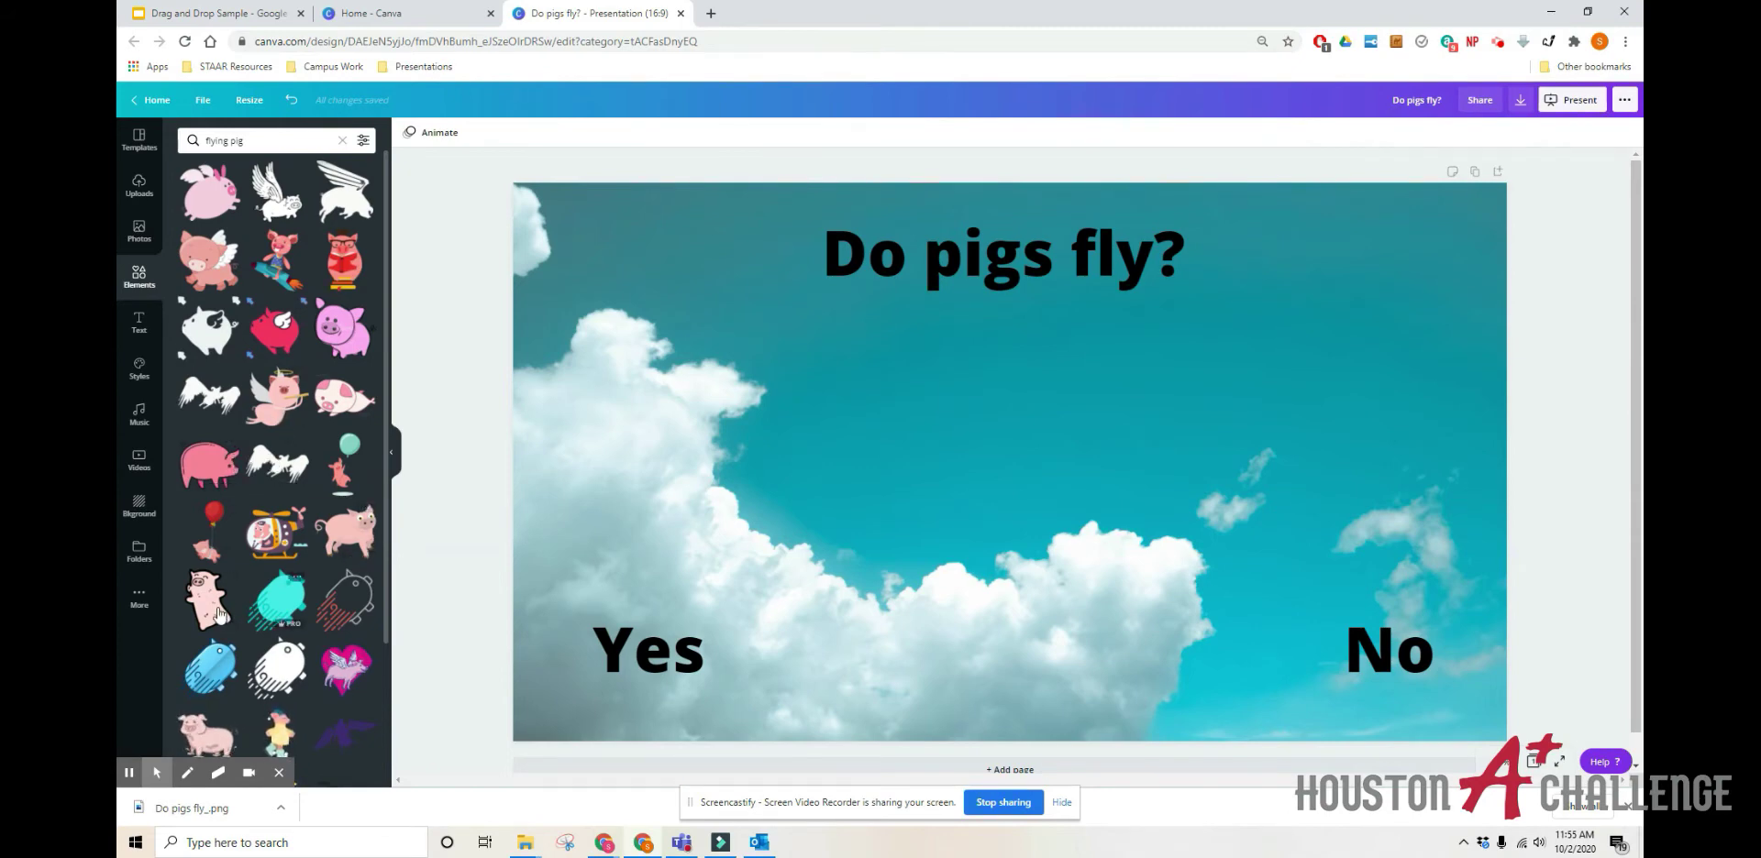
scroll(306, 558, down, 2)
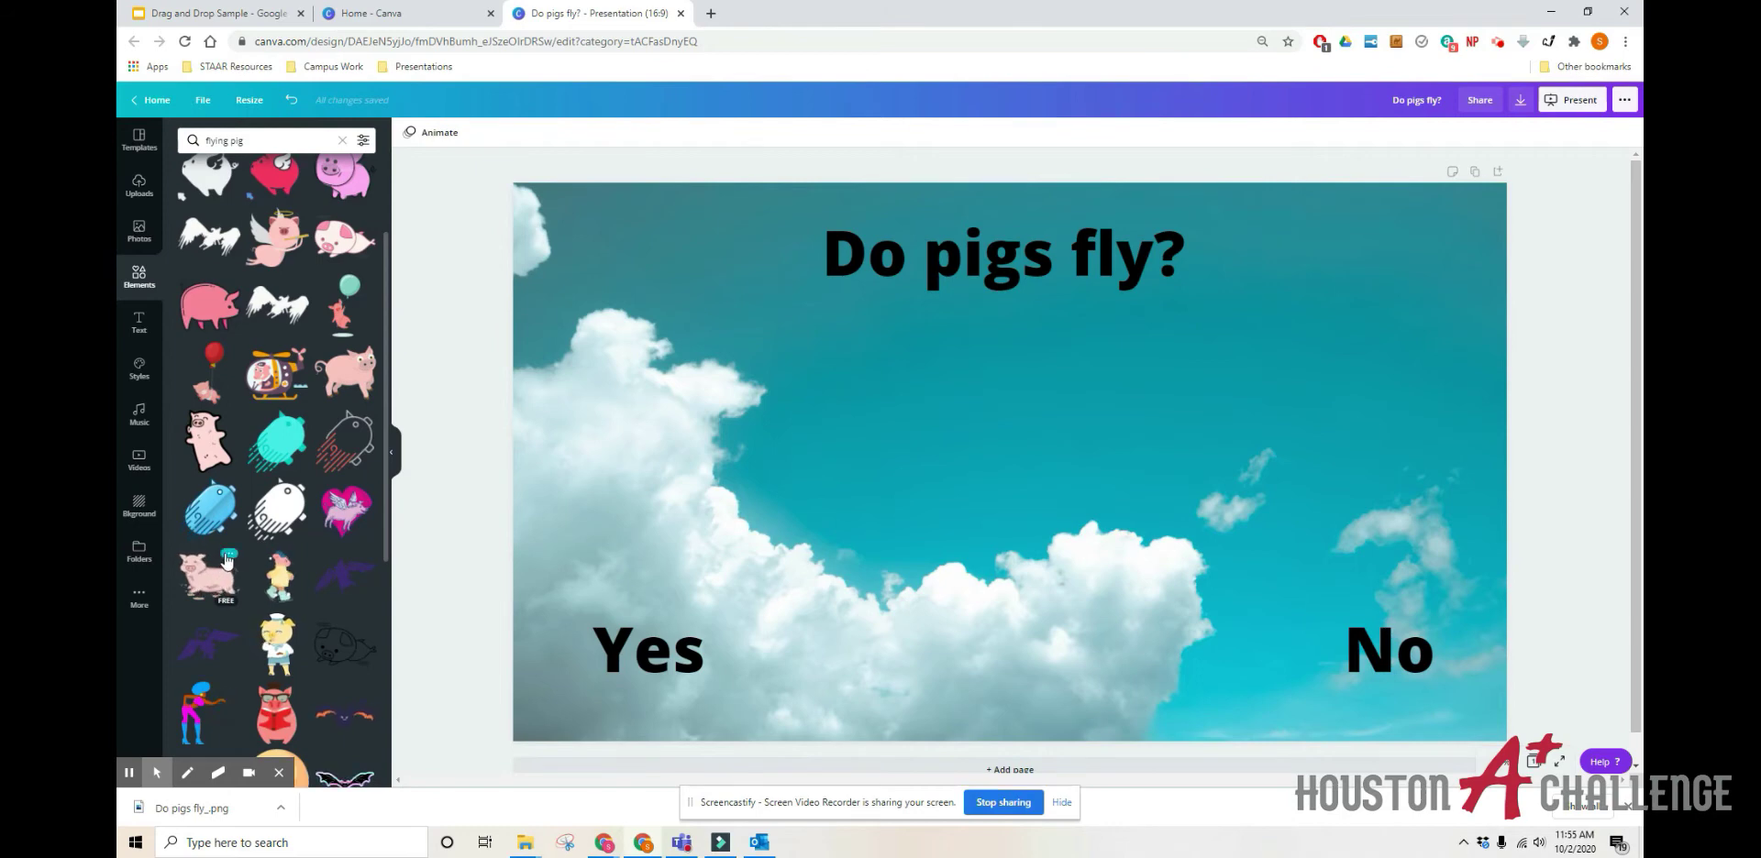
scroll(220, 573, up, 2)
click(230, 200)
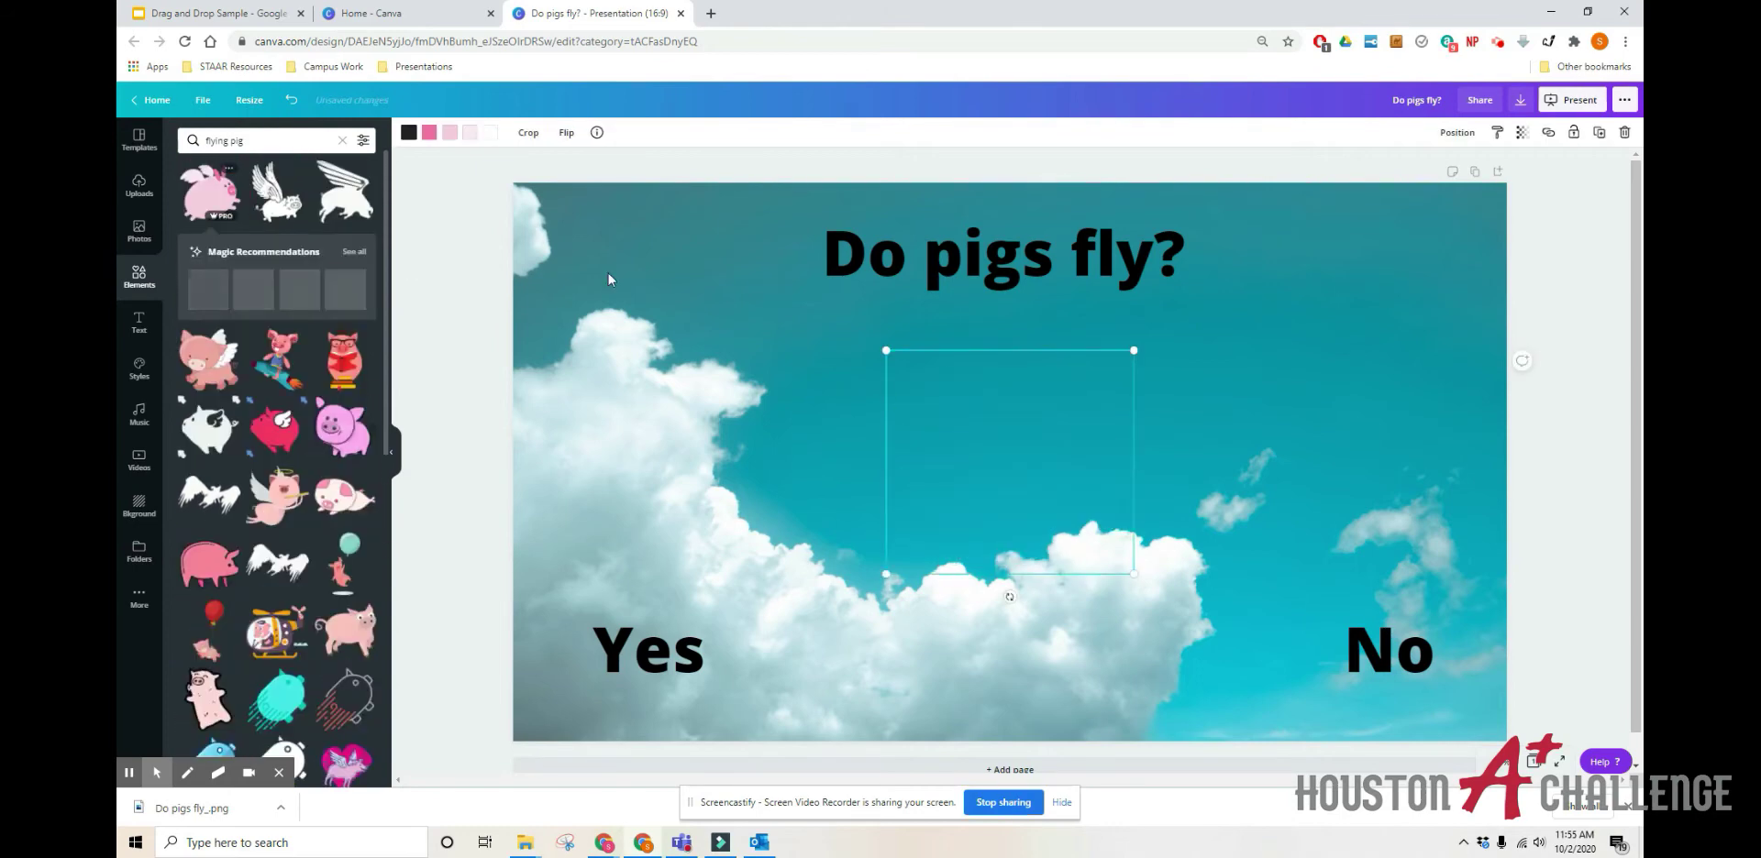
click(1572, 507)
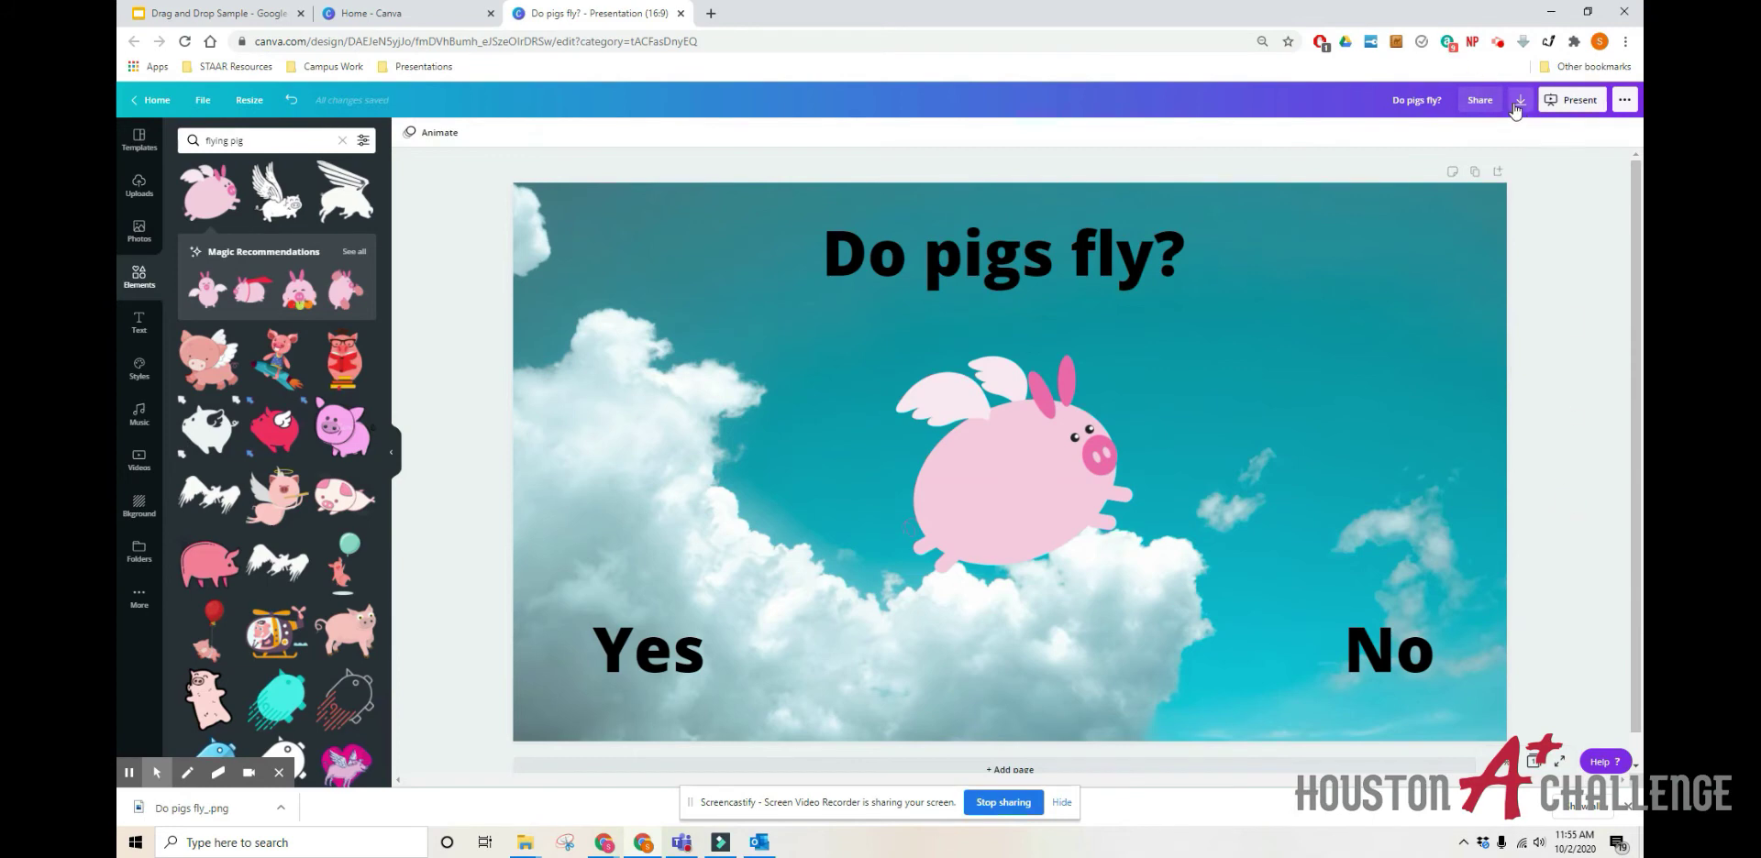
Step: Download the finished design as a PNG file
click(1519, 103)
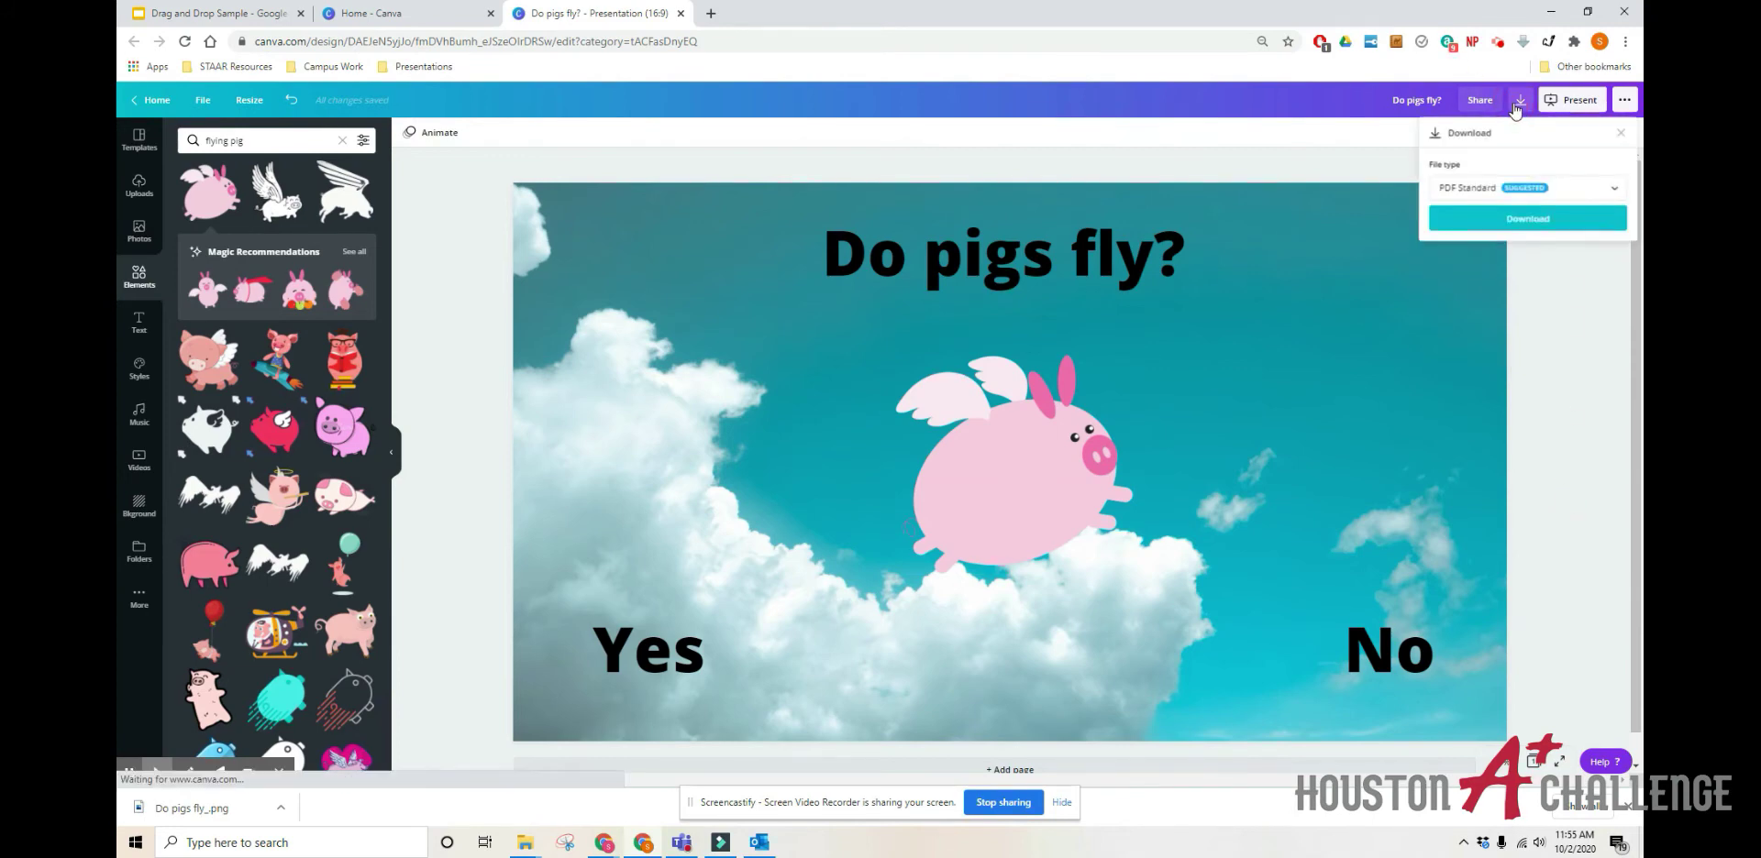
click(1502, 194)
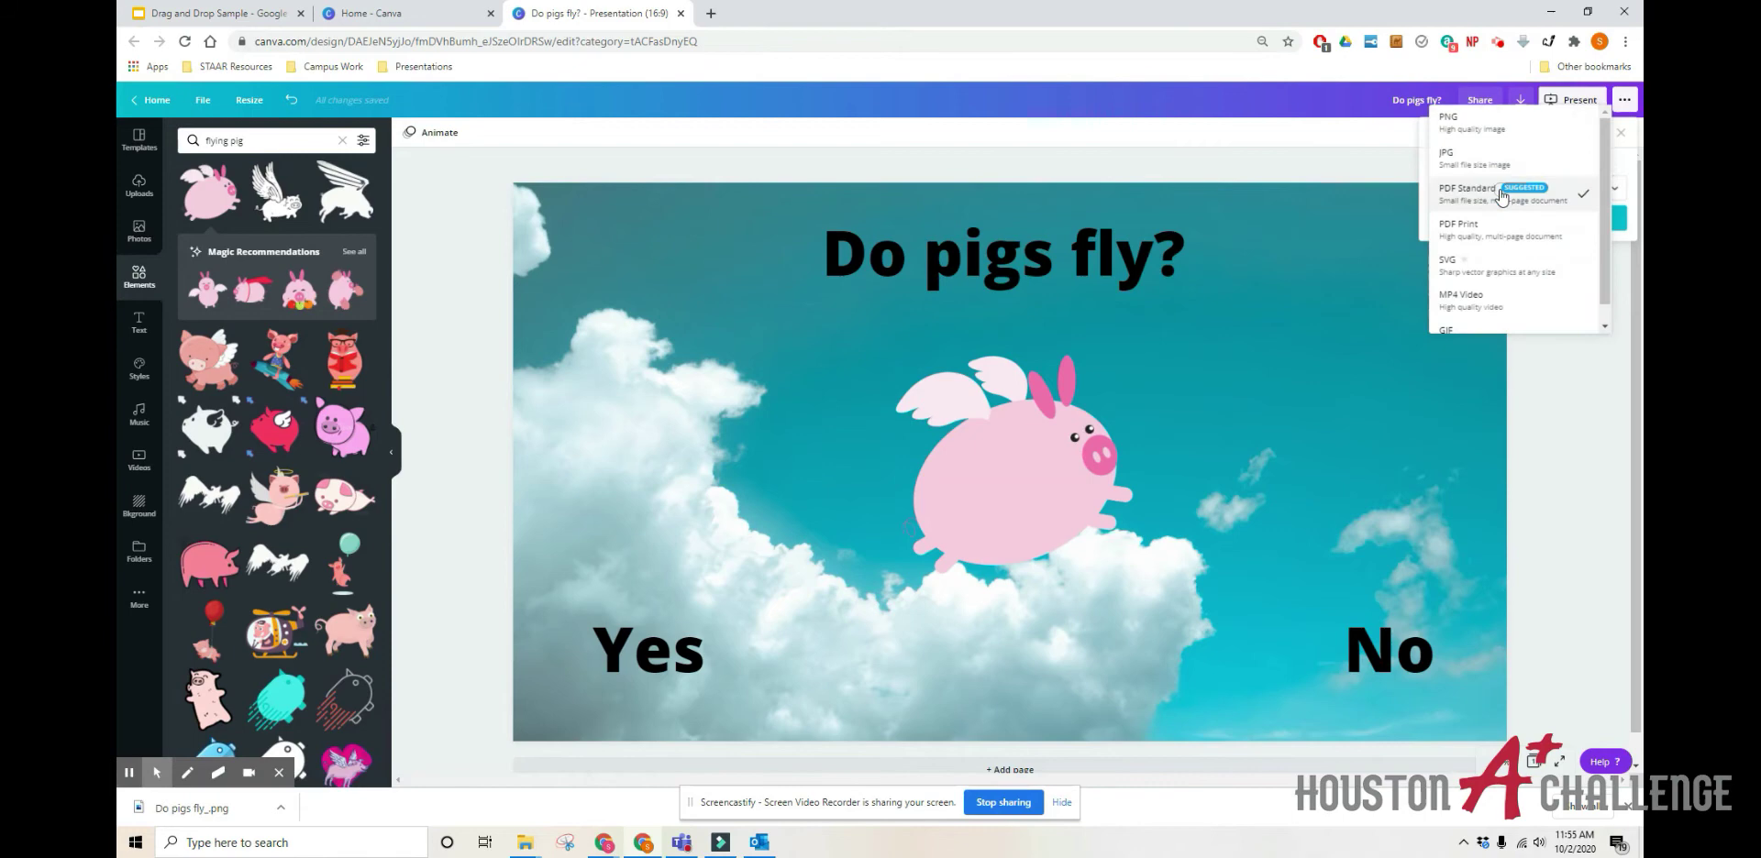
click(1518, 121)
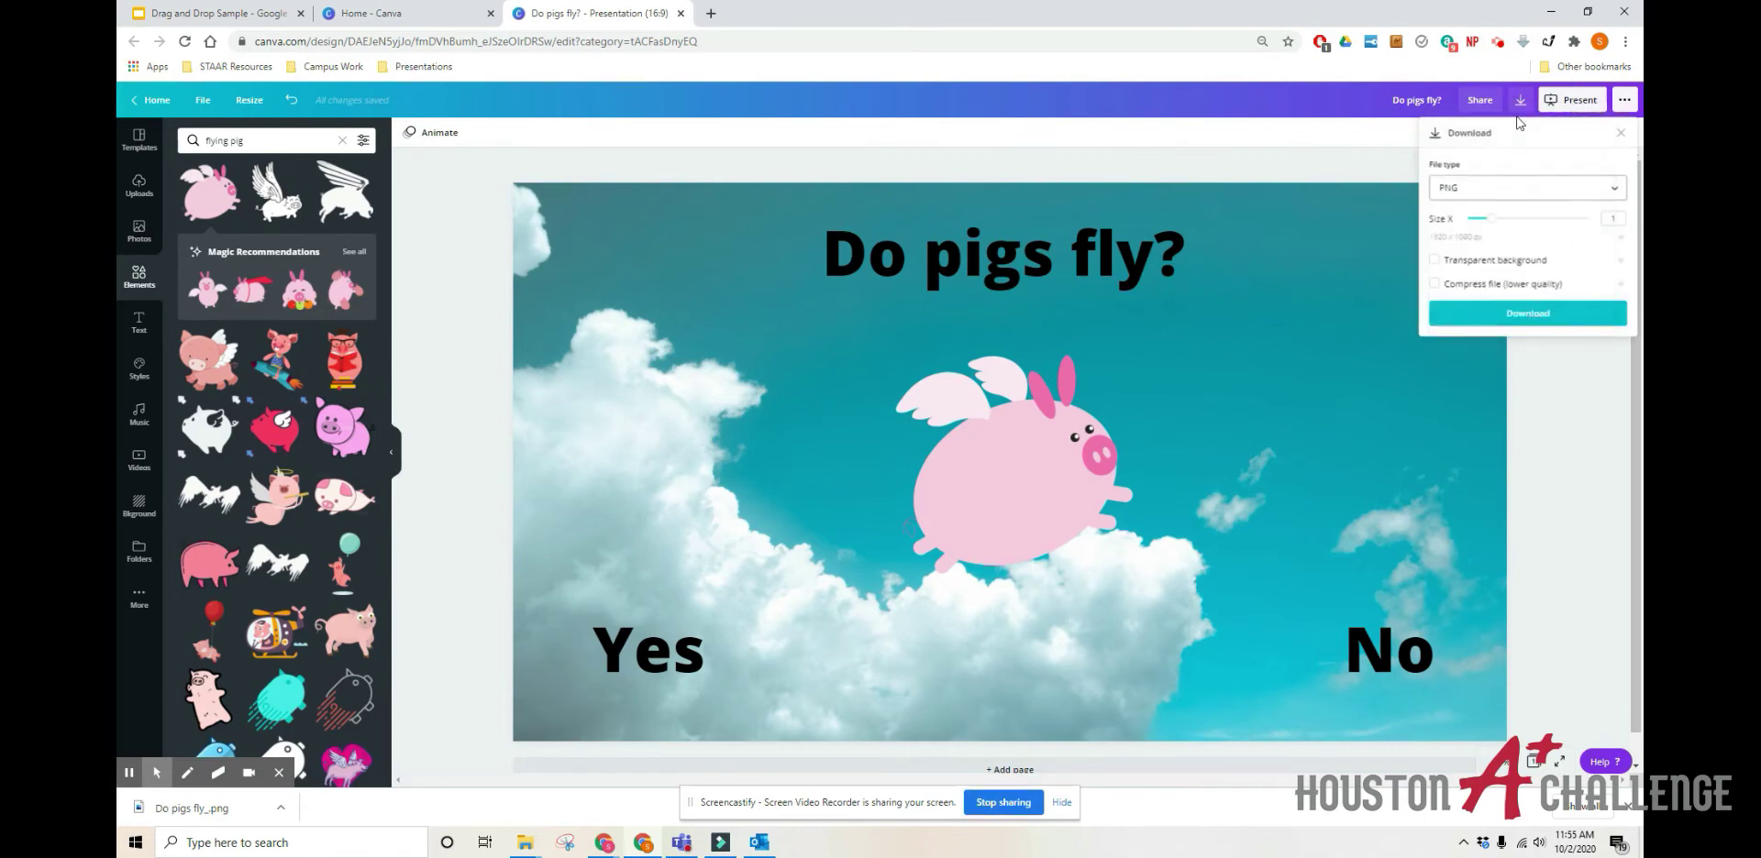
click(1489, 316)
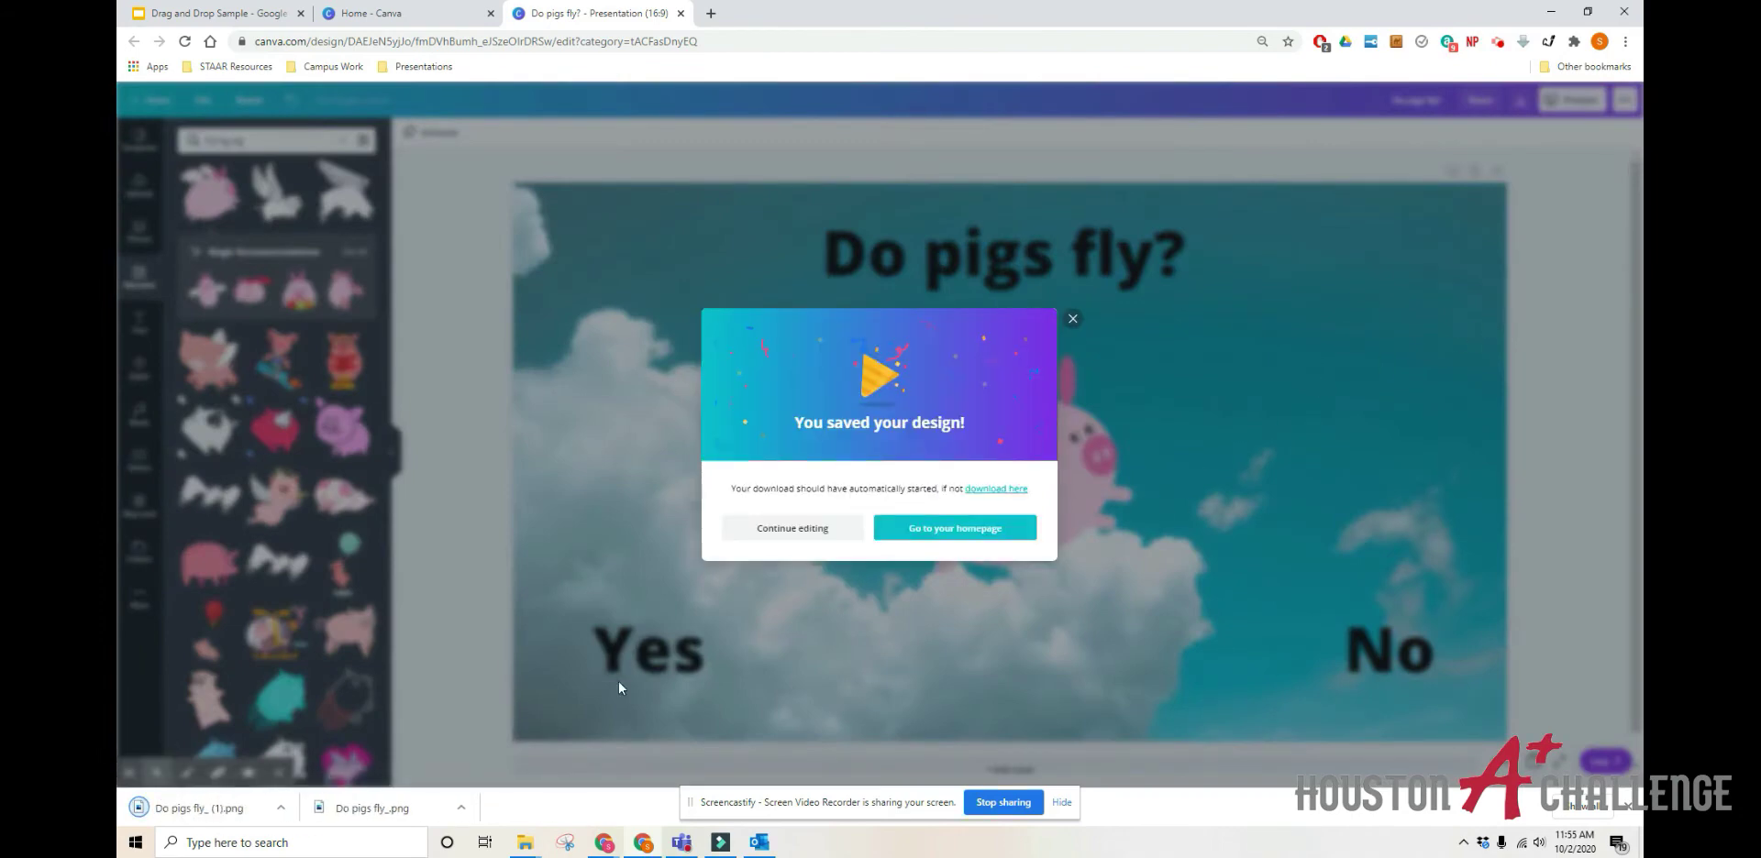
Step: Show the downloaded "Do pigs fly_ (1).png" in its folder and return to the Google Slides presentation
click(281, 808)
click(307, 762)
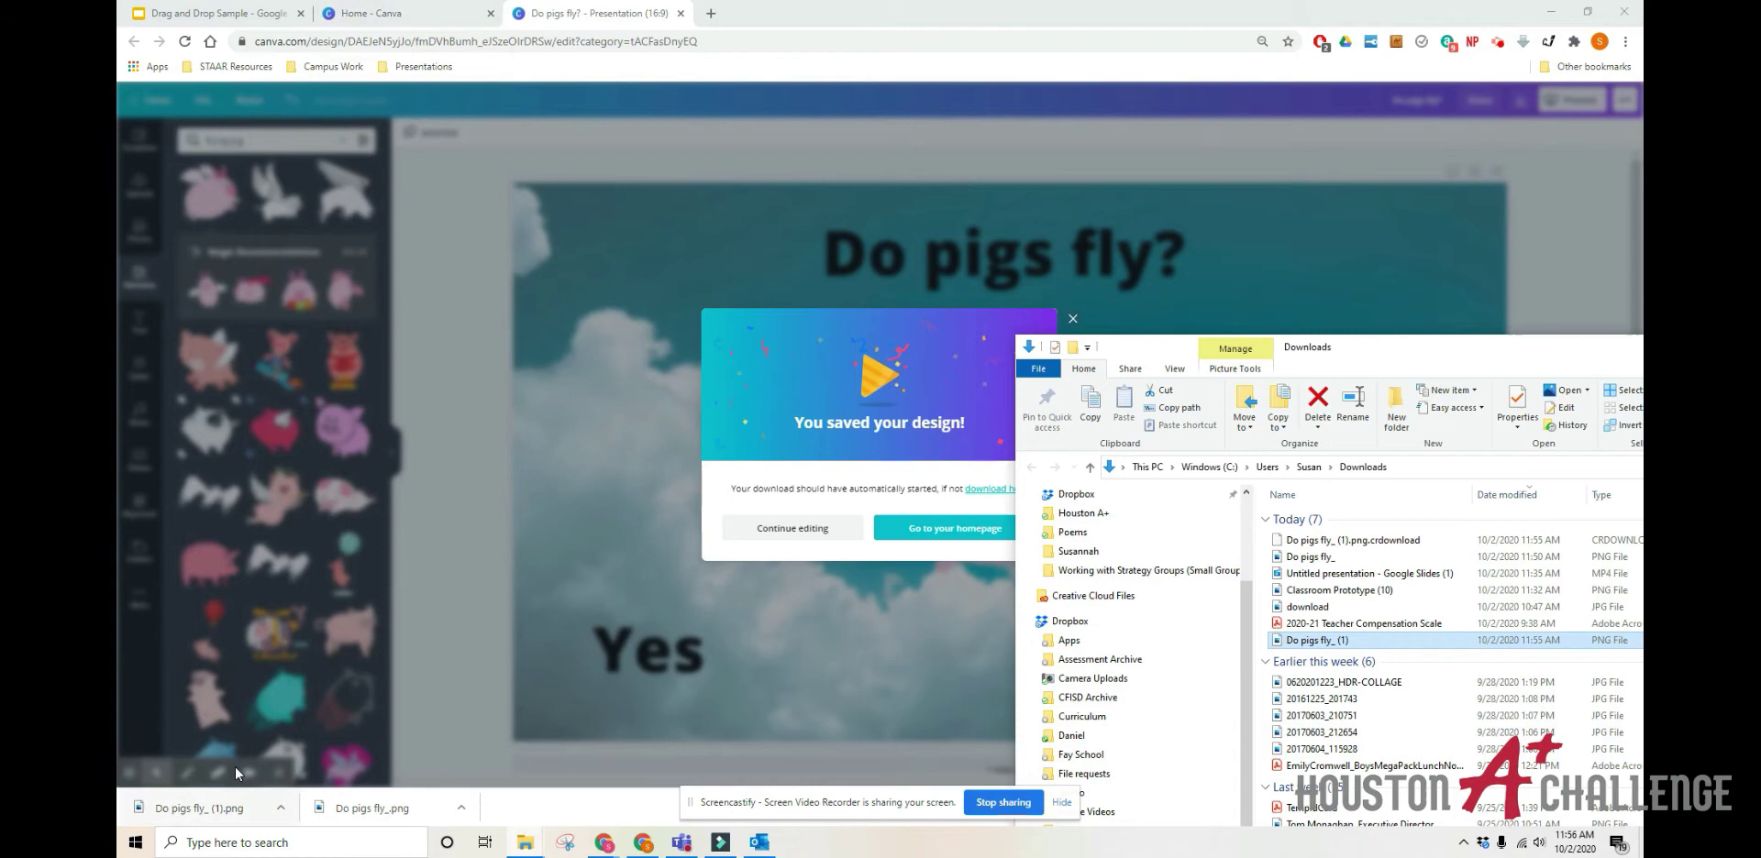
click(281, 808)
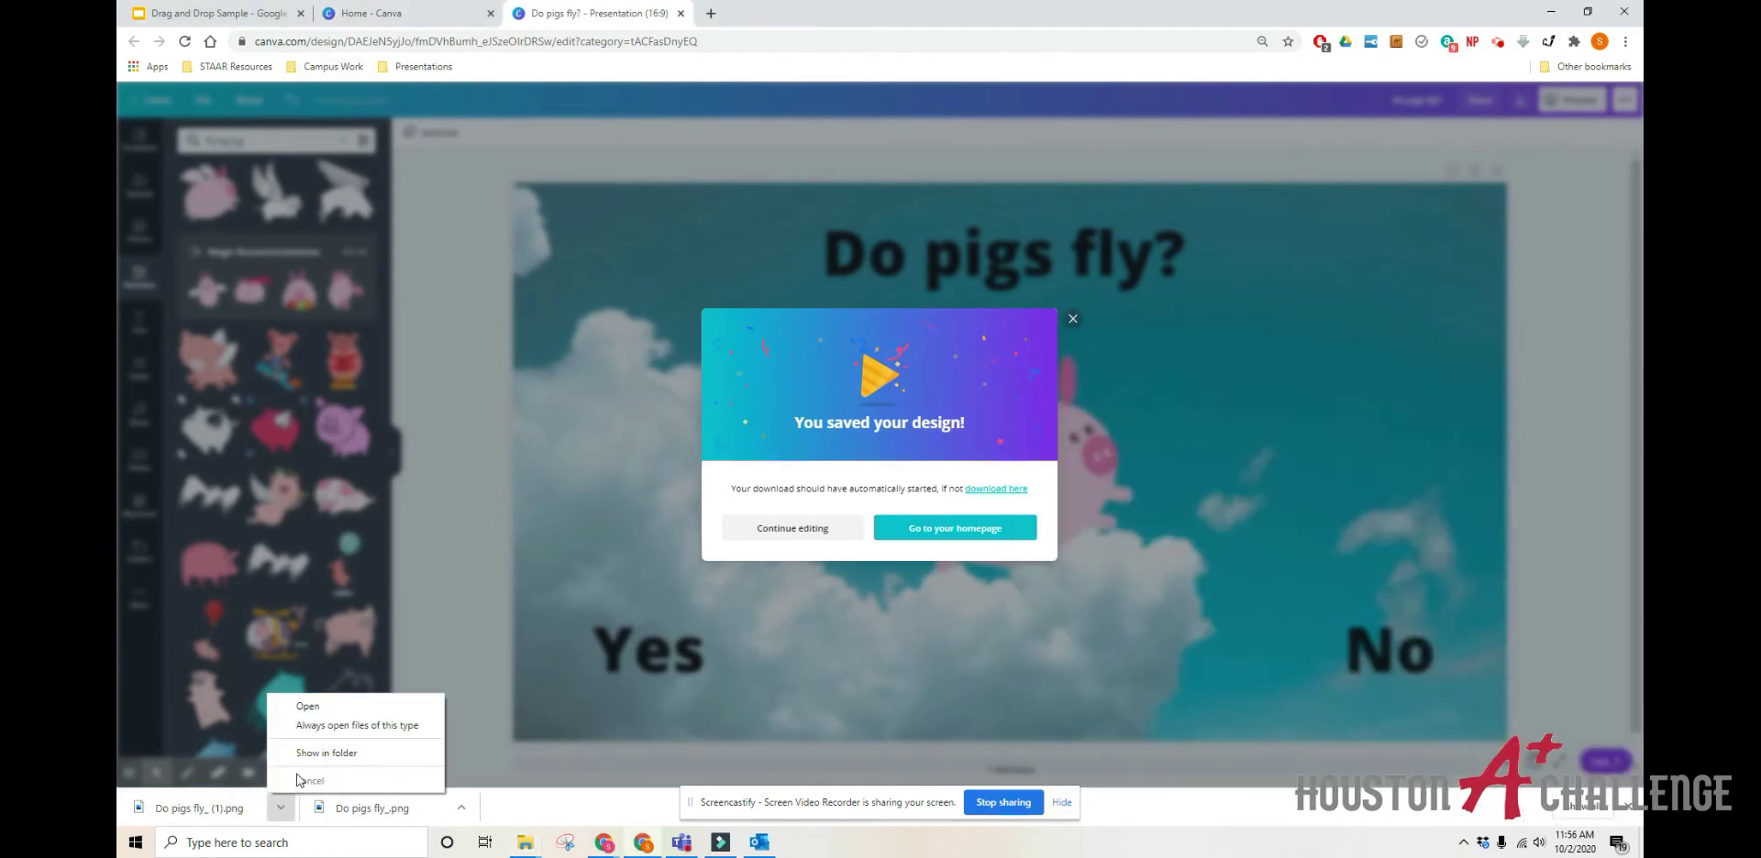
click(308, 753)
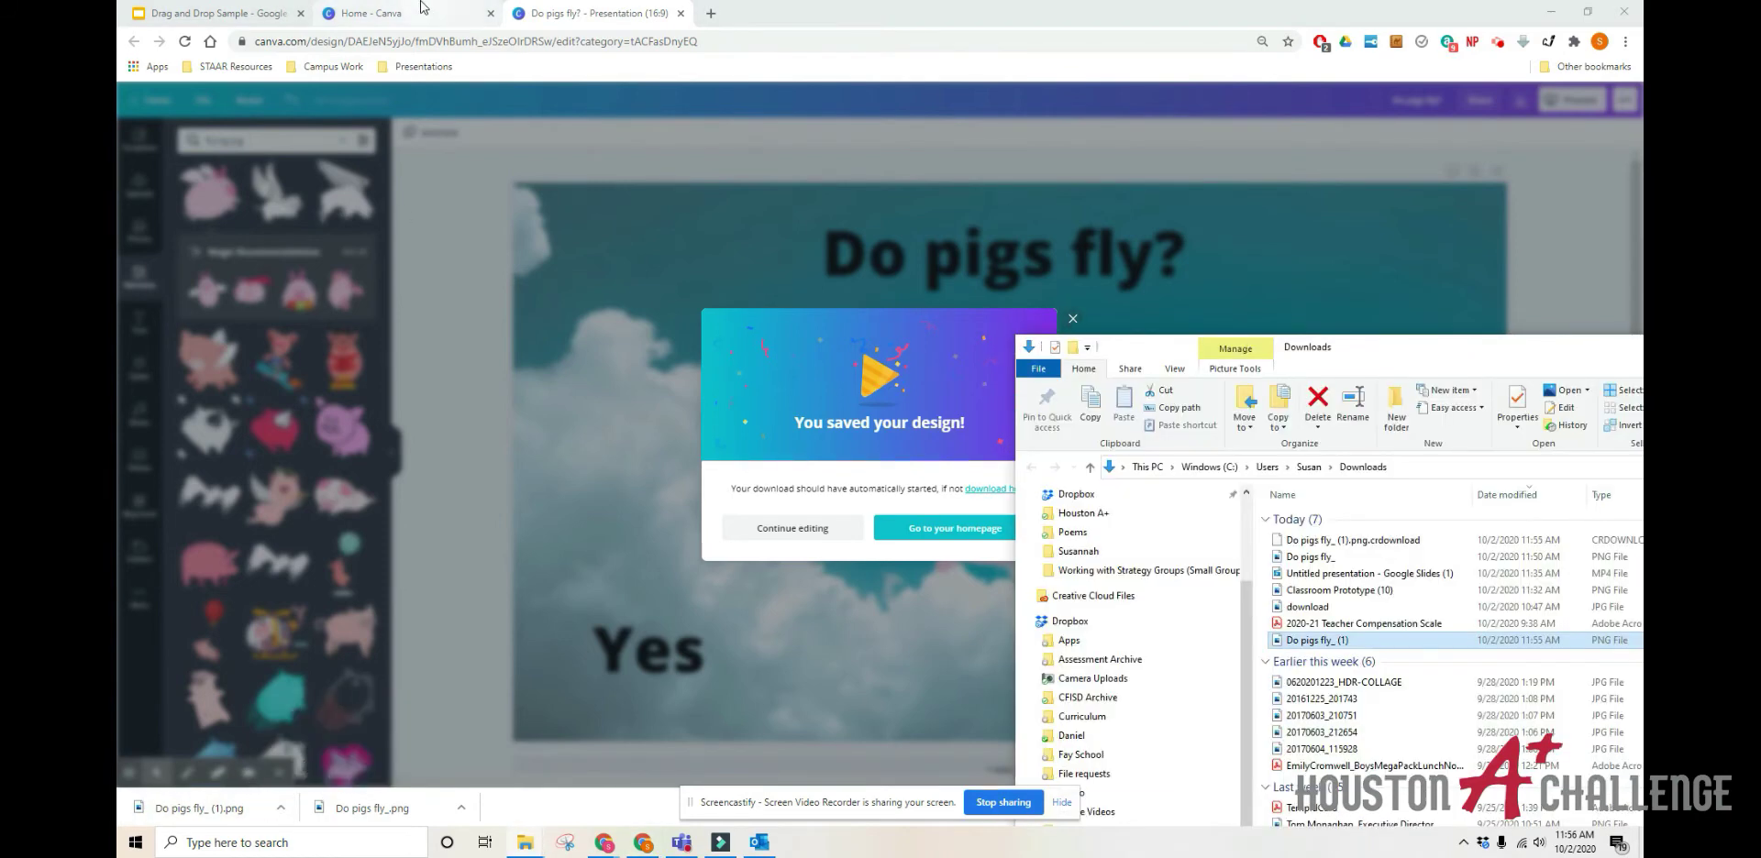
click(238, 11)
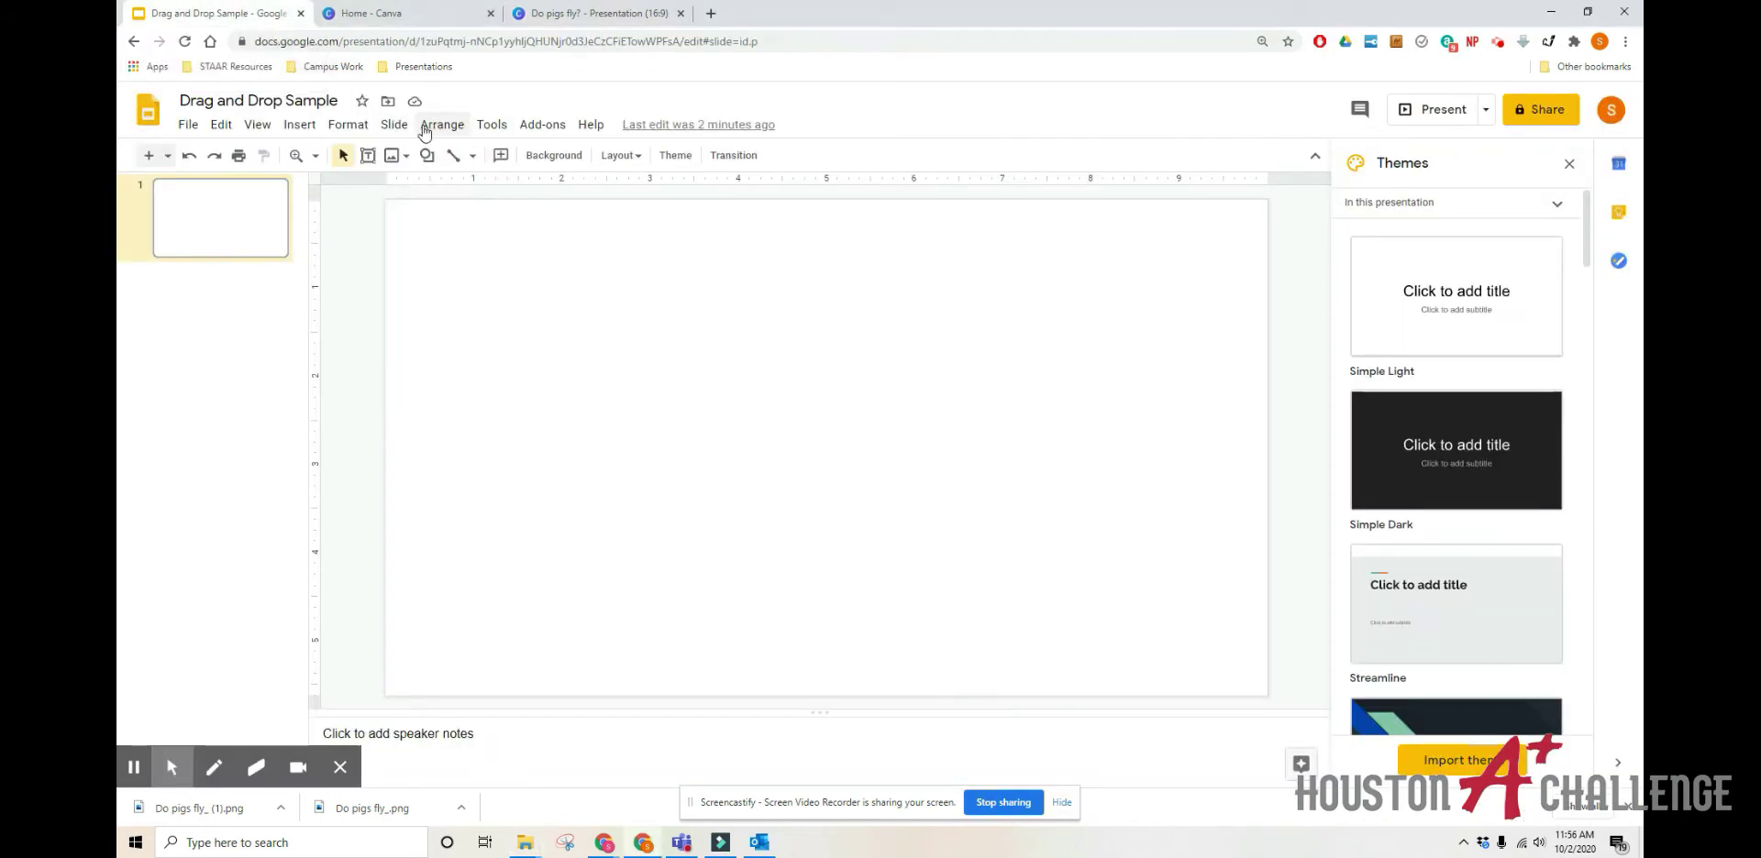
Step: Set the slide background to the downloaded "Do pigs fly_" image from the Downloads folder
click(390, 125)
click(442, 309)
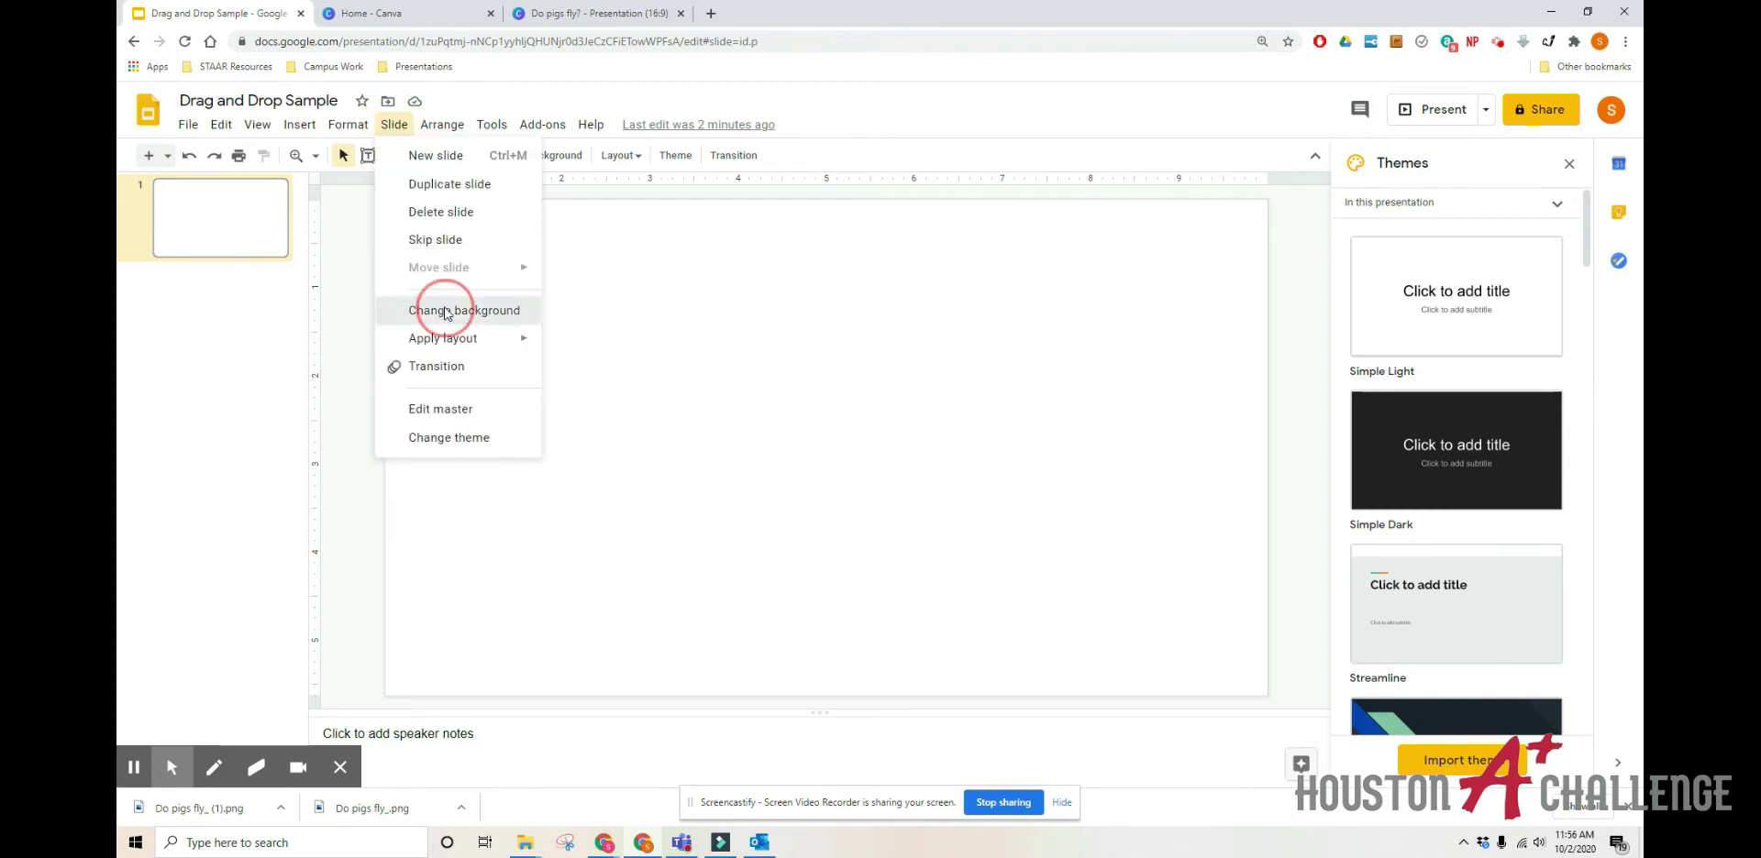
click(960, 443)
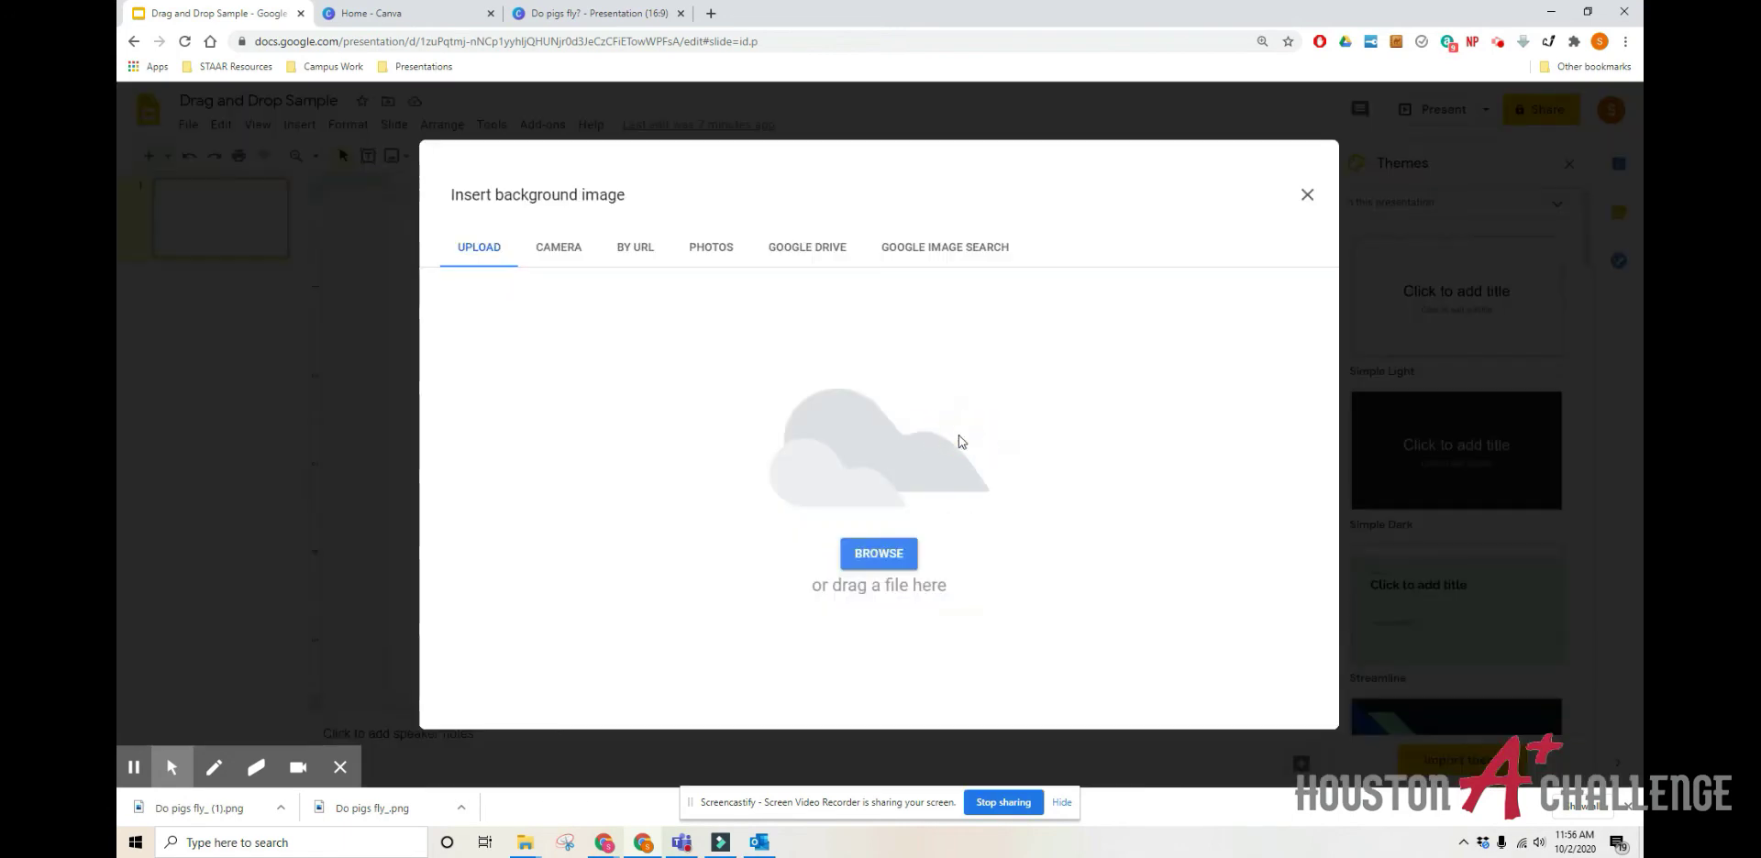
mouse_move(535, 845)
click(892, 556)
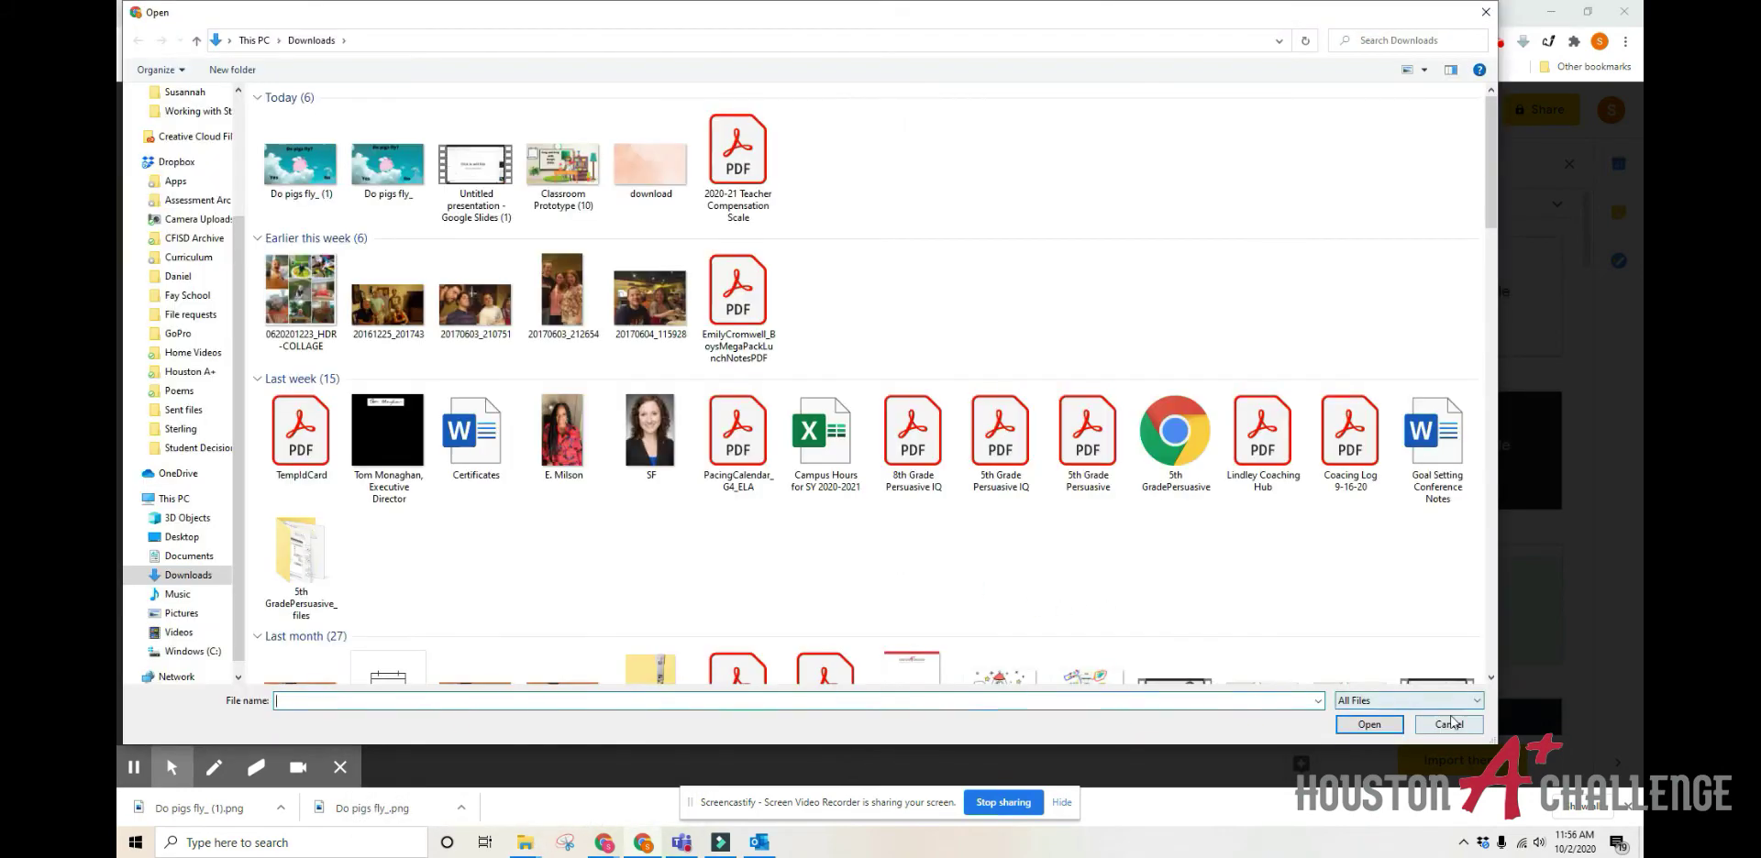
double_click(371, 197)
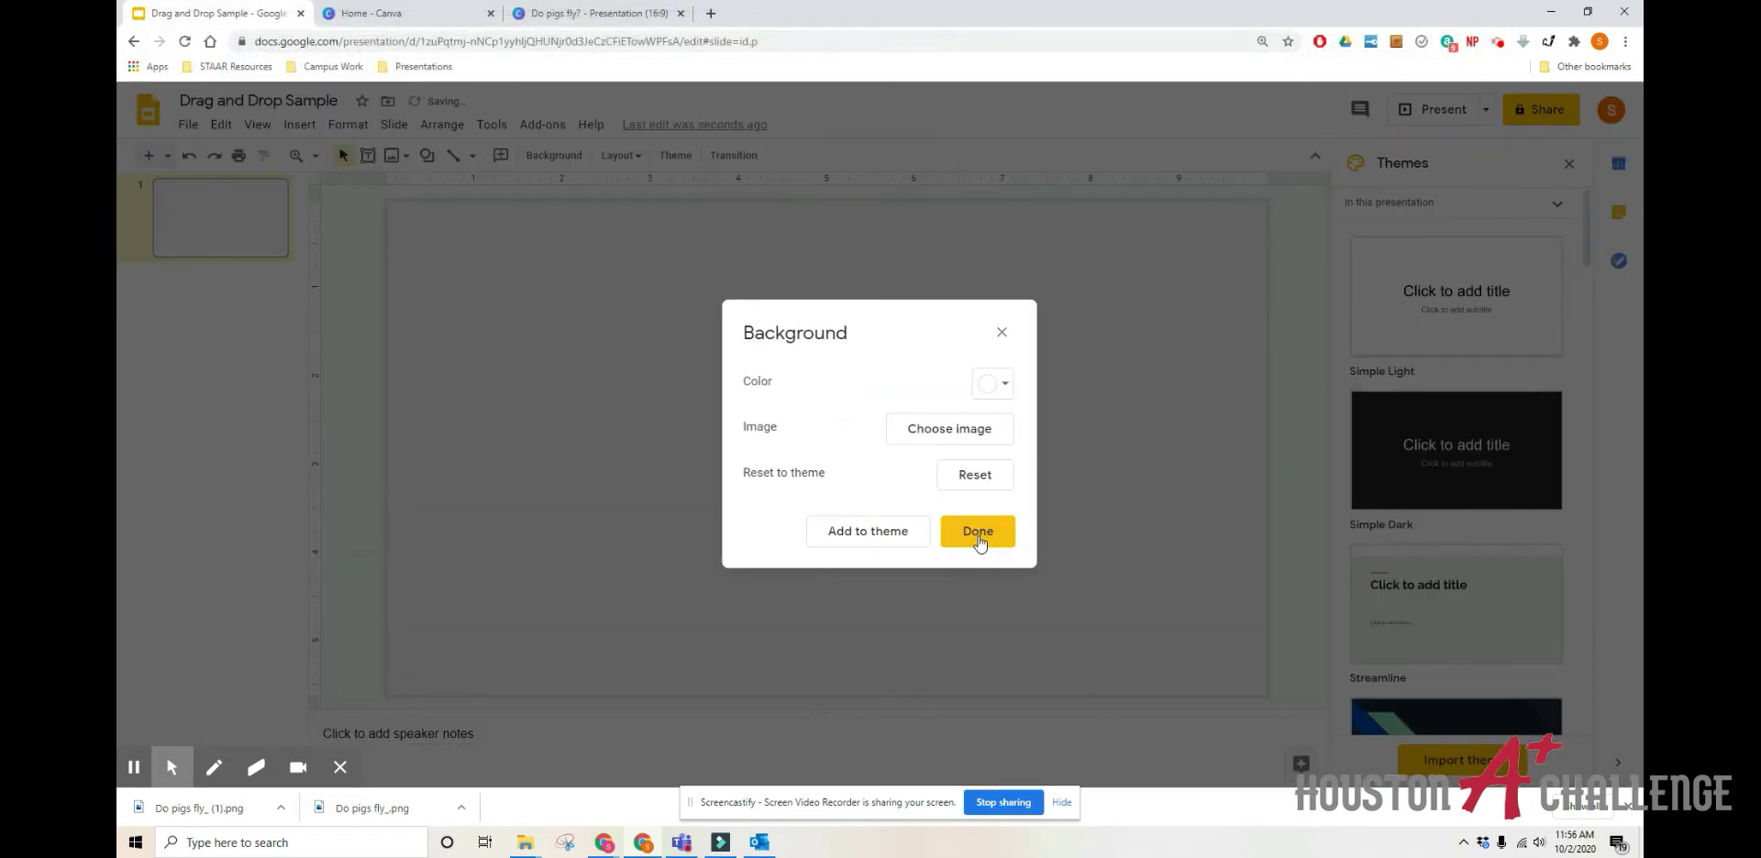
click(979, 541)
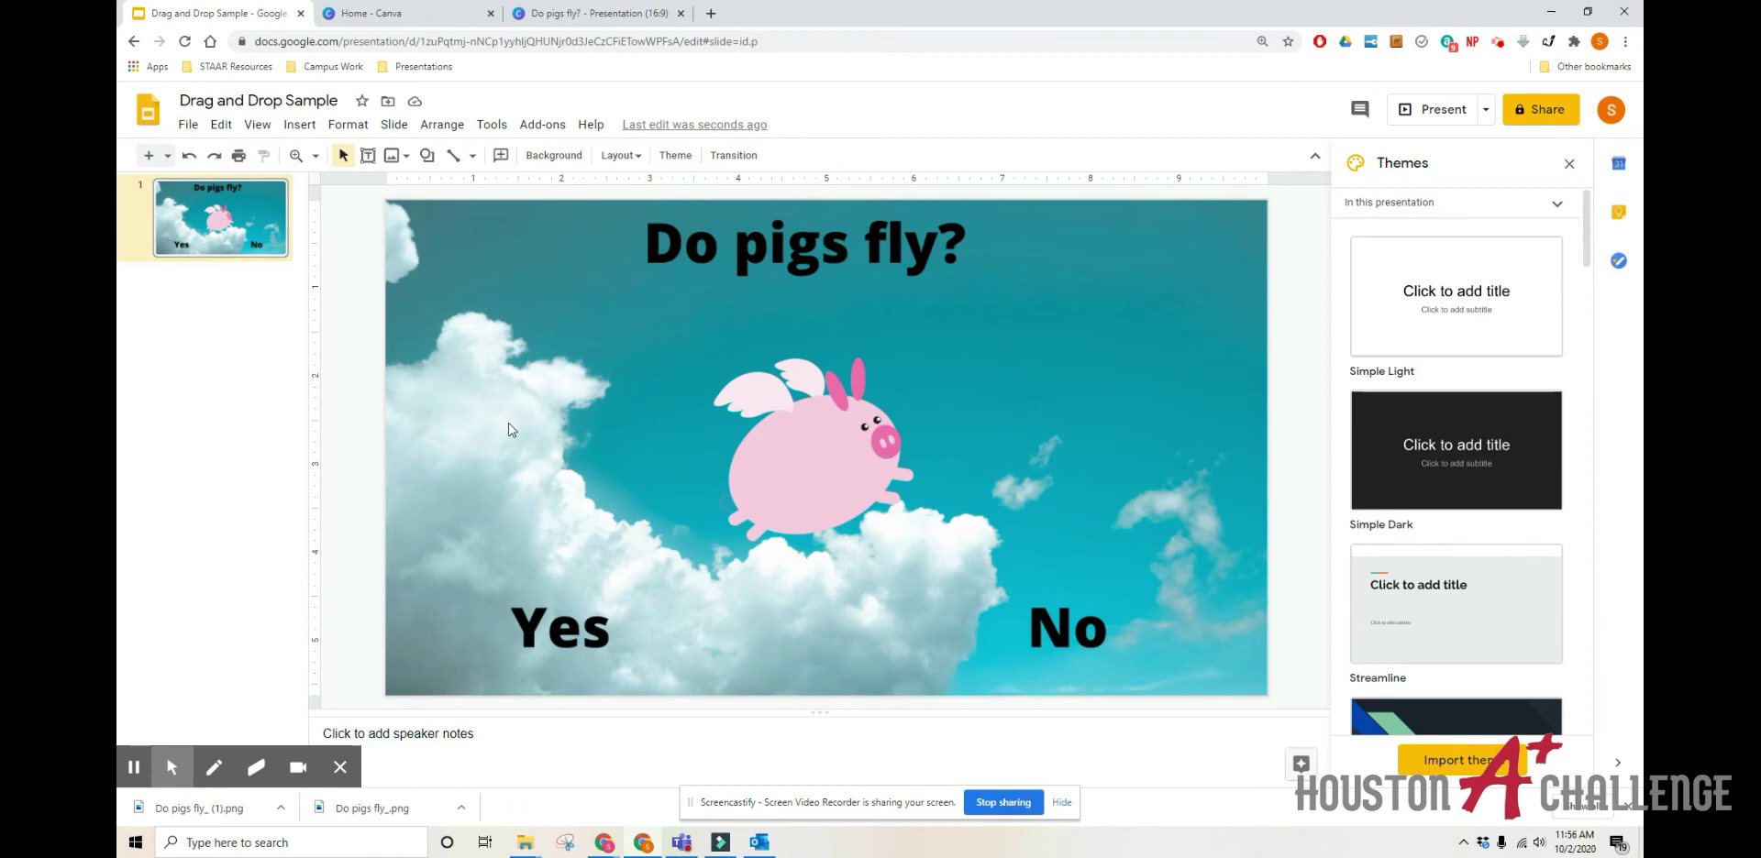
Step: Add a text box reading "YES" on the cloud to the pig's left and shrink it to fit closely around the word
click(265, 128)
mouse_move(299, 126)
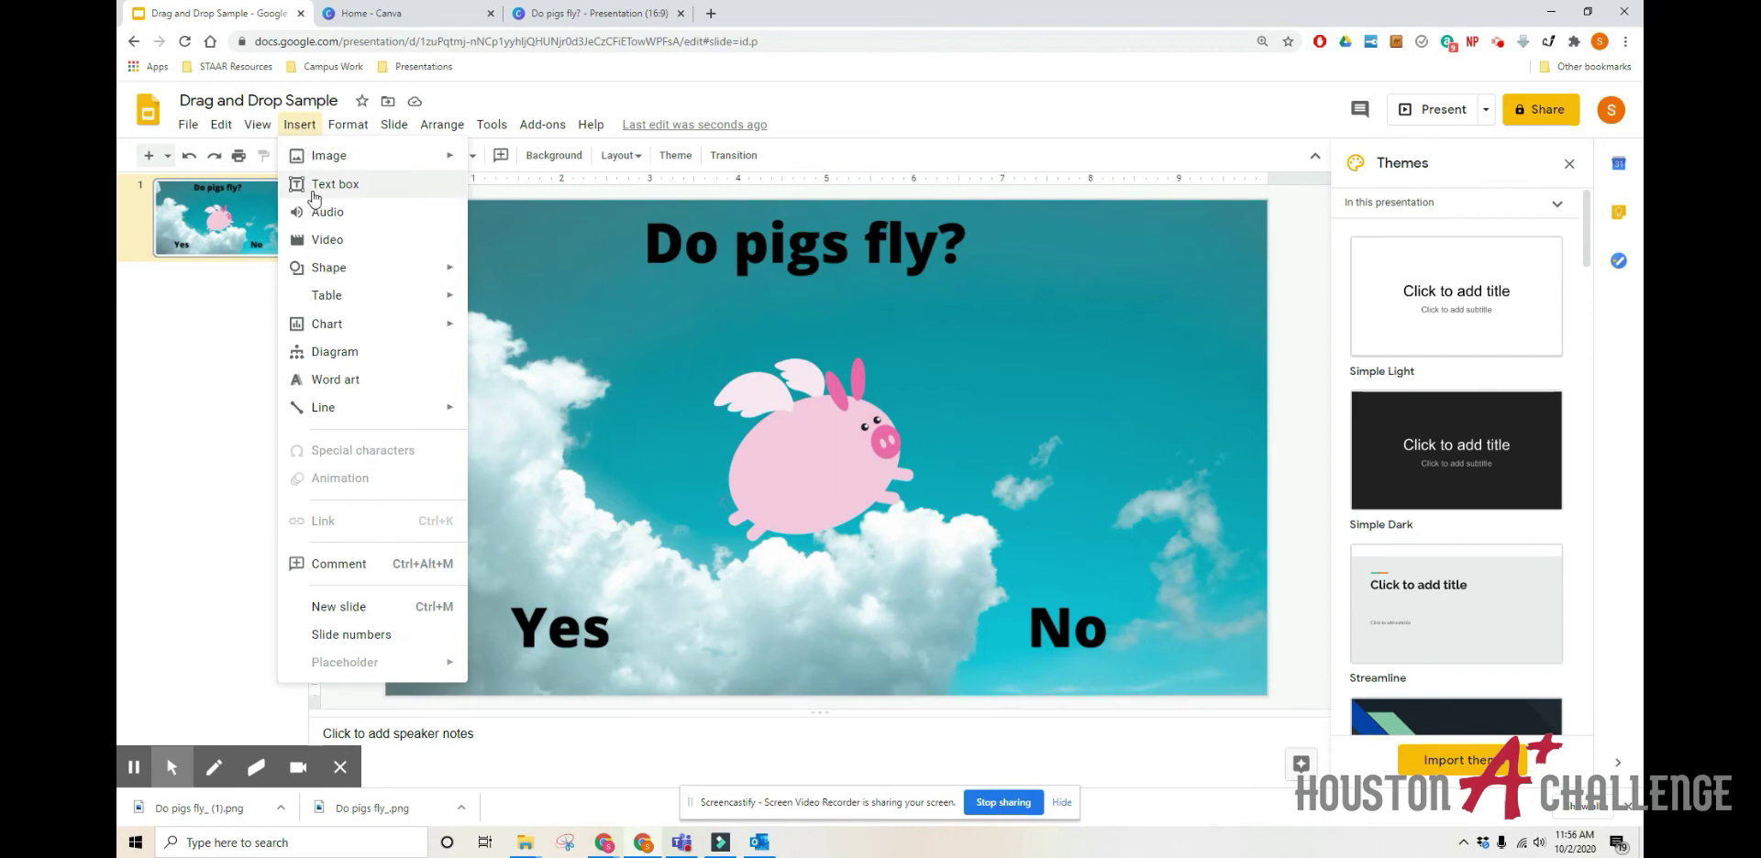
click(306, 129)
click(308, 131)
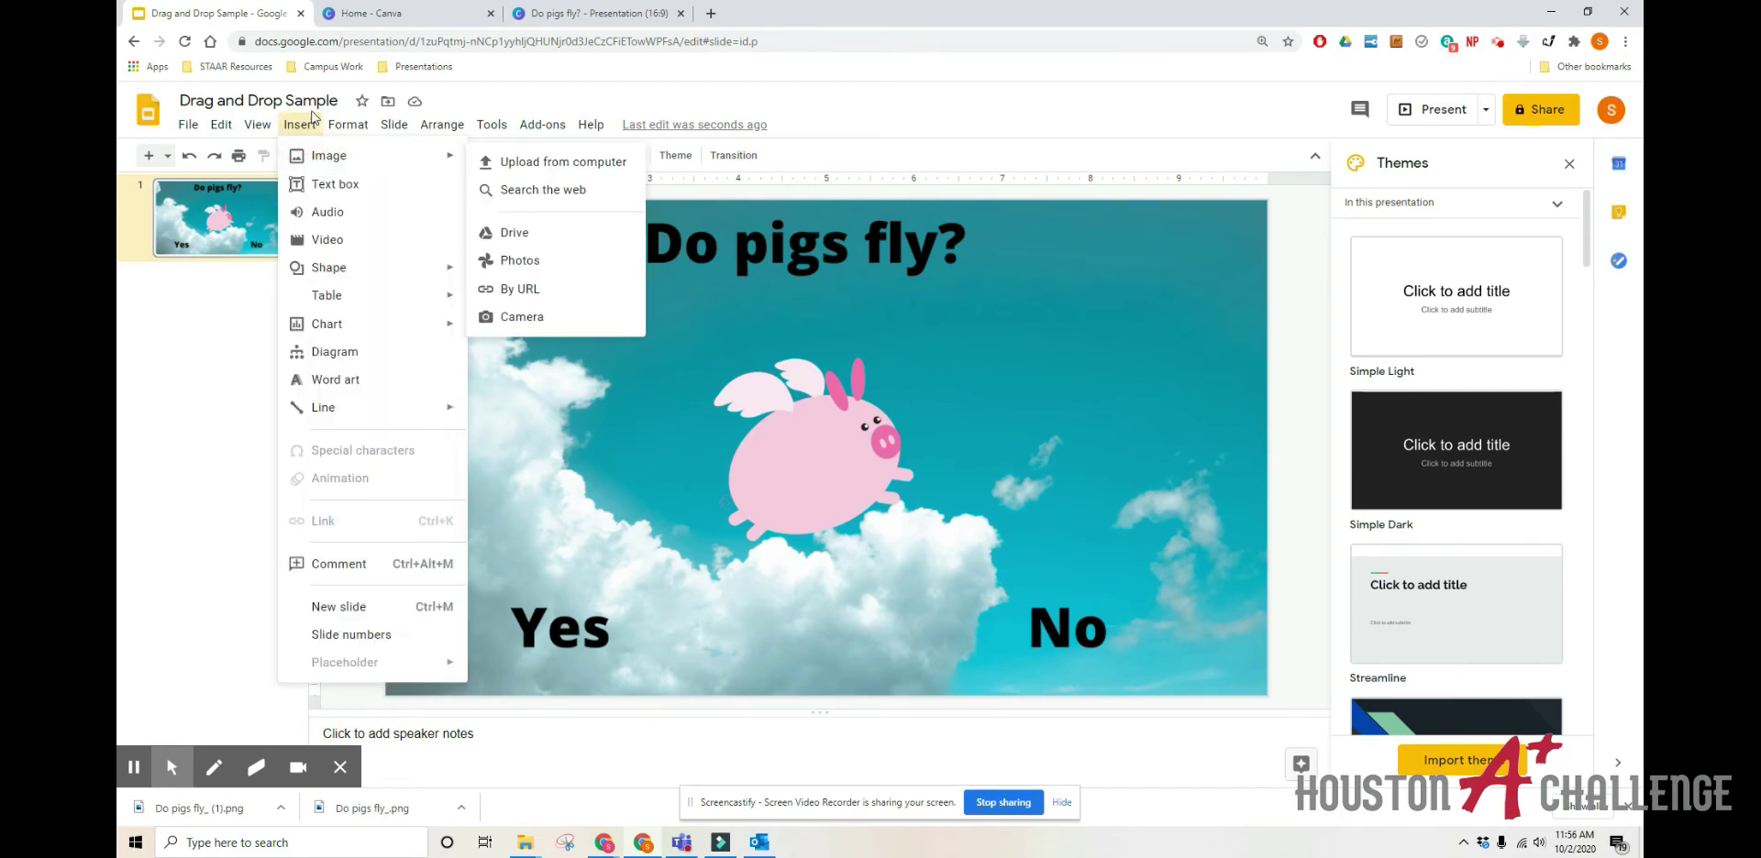
click(312, 122)
click(367, 155)
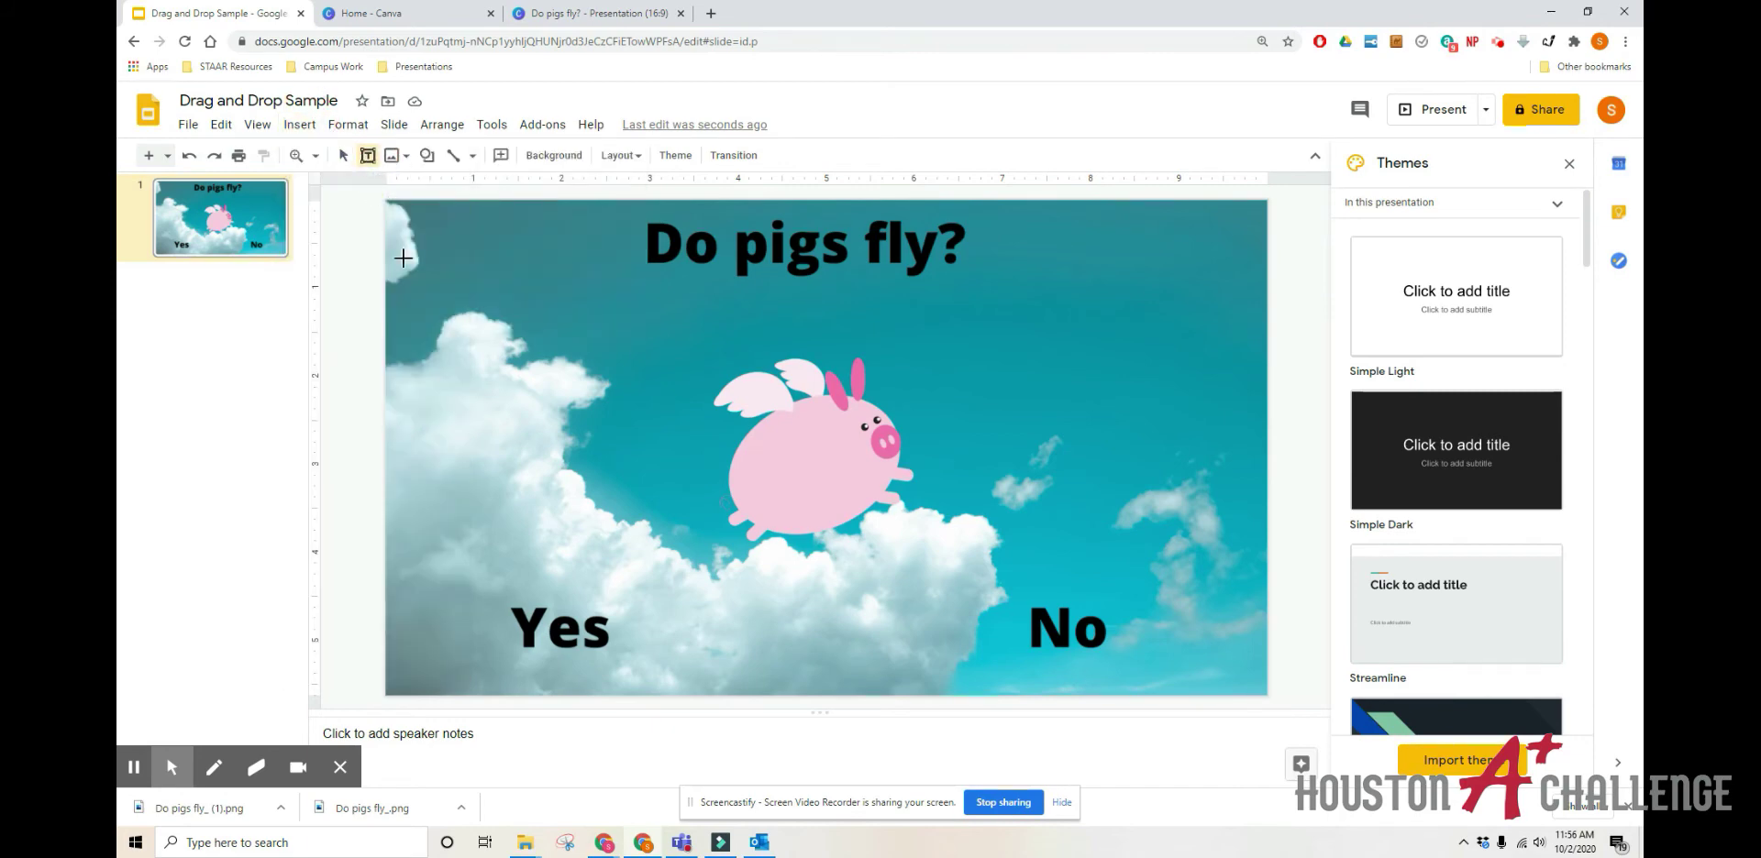
drag(484, 365, 595, 435)
text(YES)
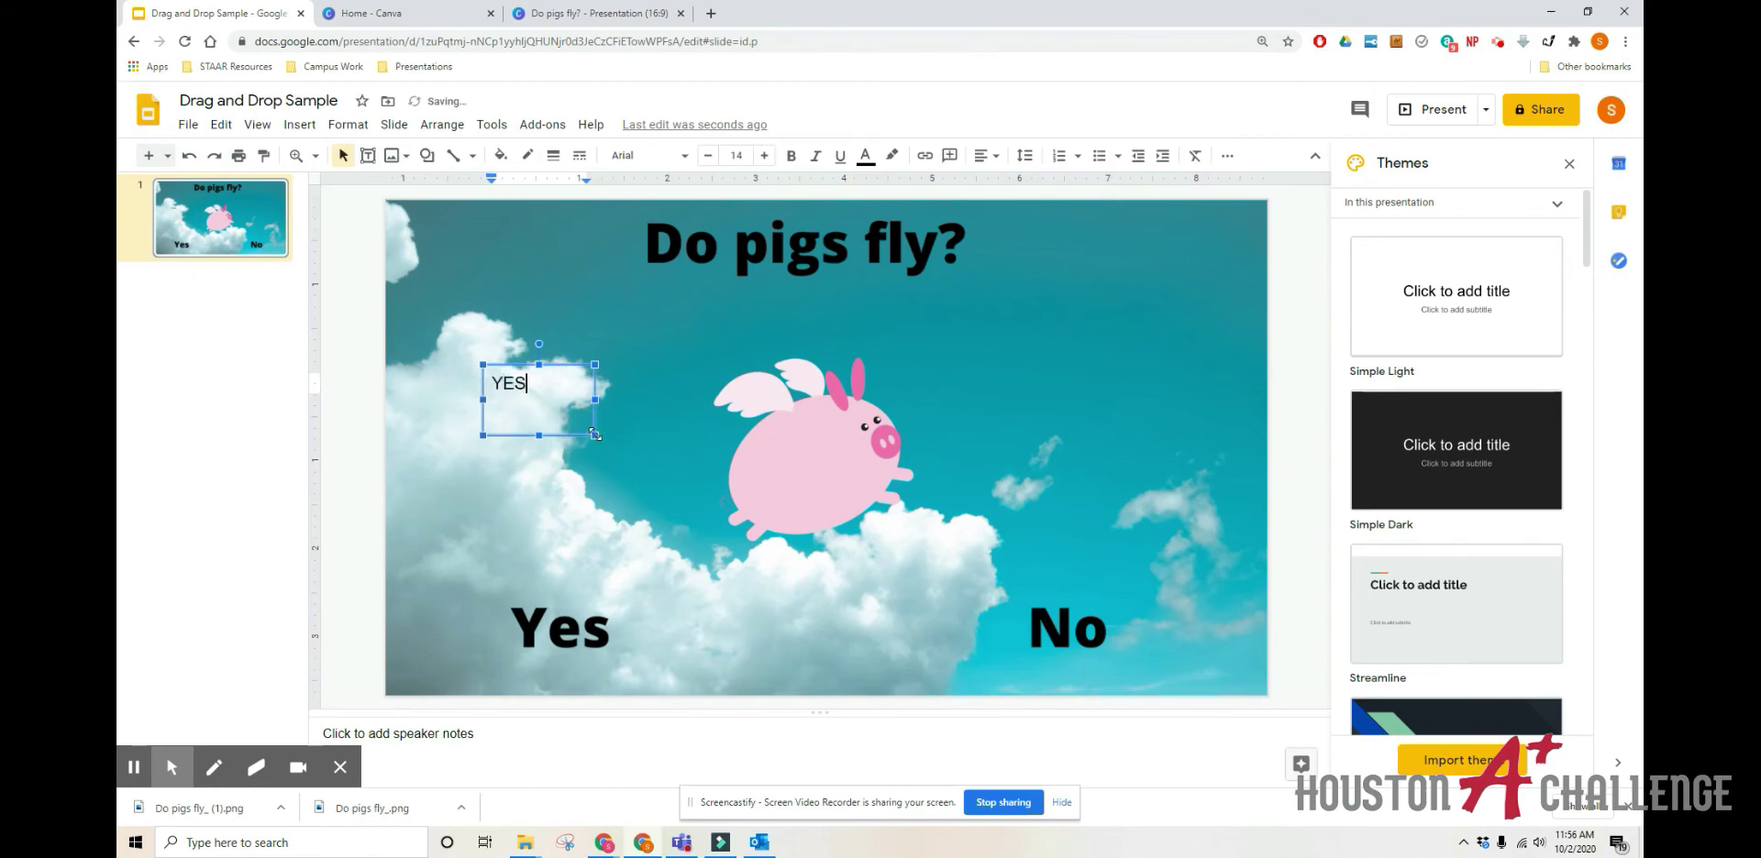
drag(596, 435, 546, 404)
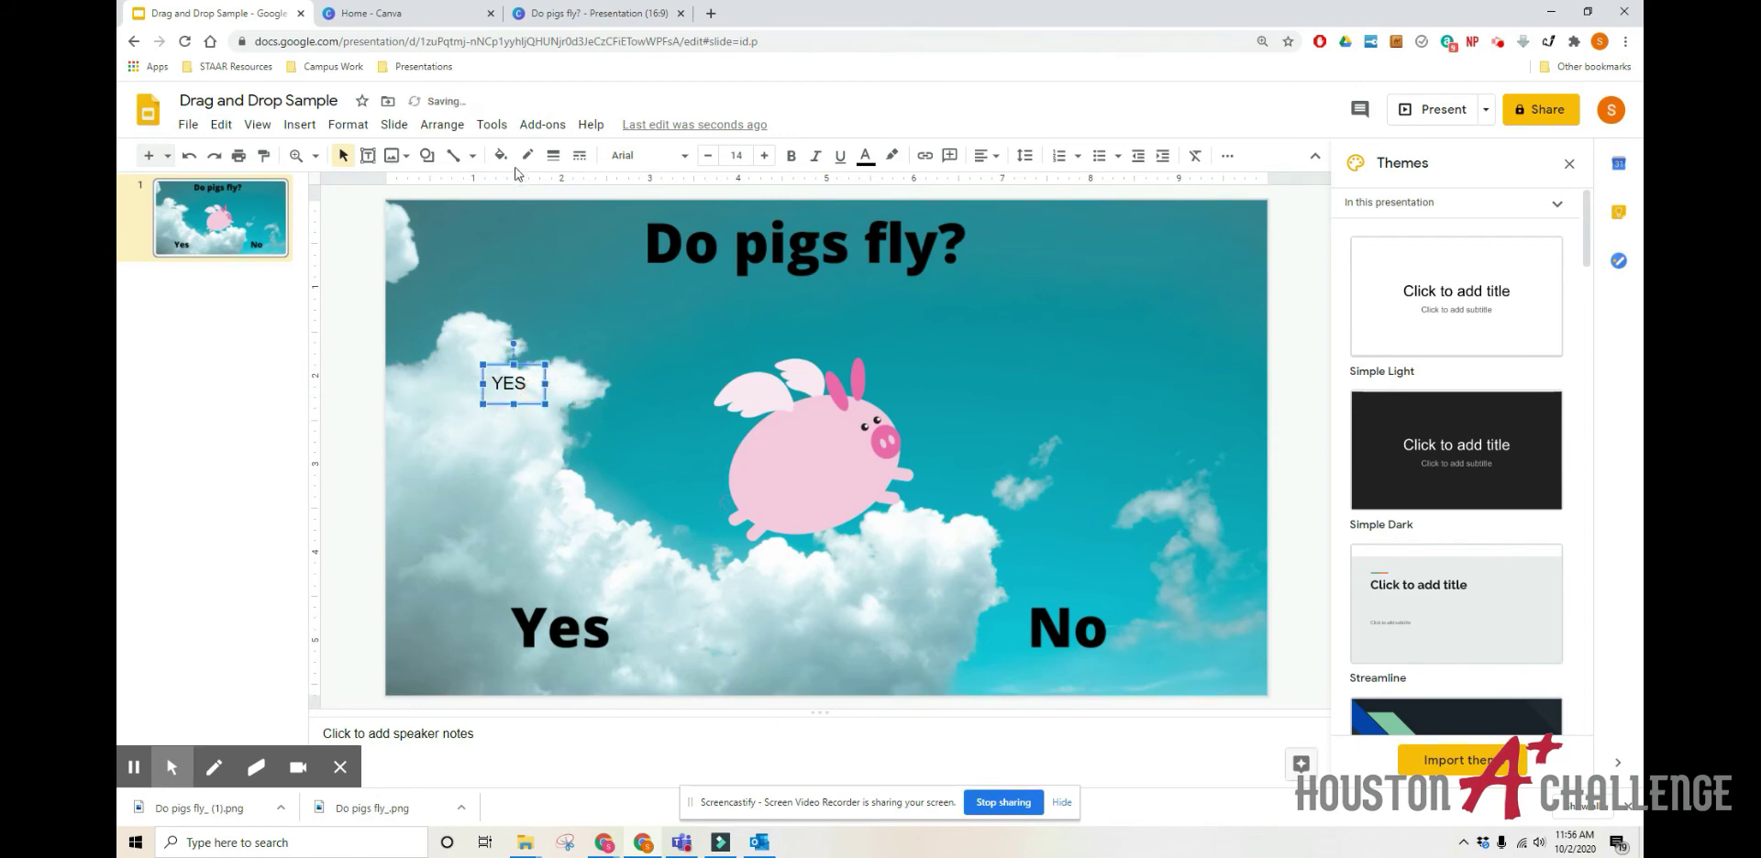
Step: Give the "YES" text box a light green 3 fill and a dark green border
click(501, 155)
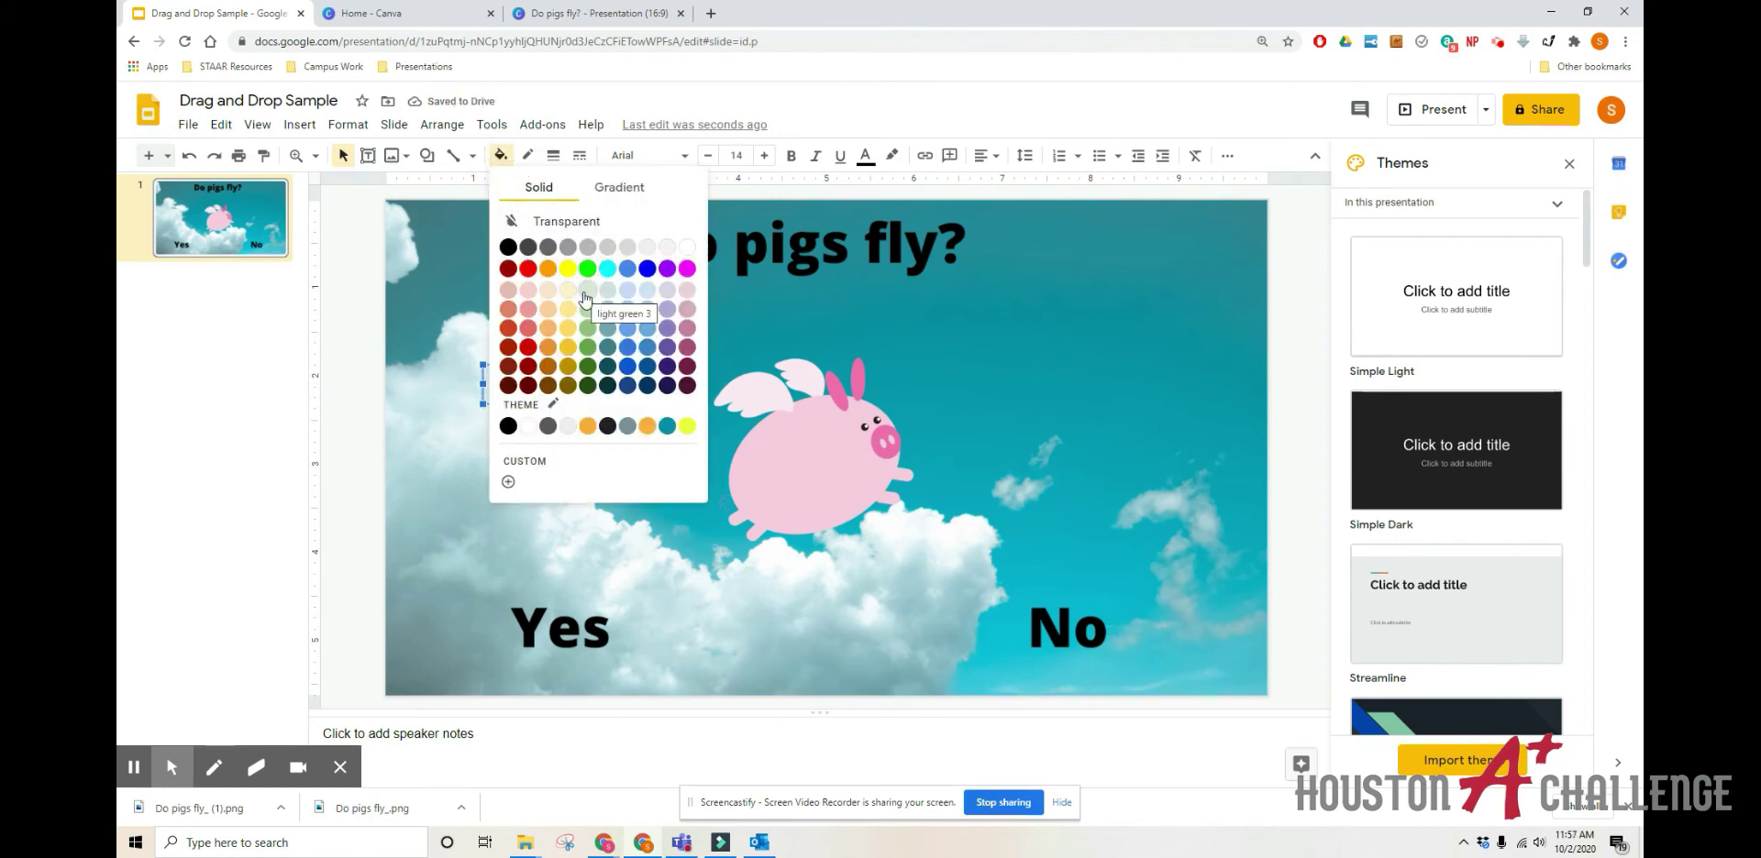
click(584, 292)
click(528, 155)
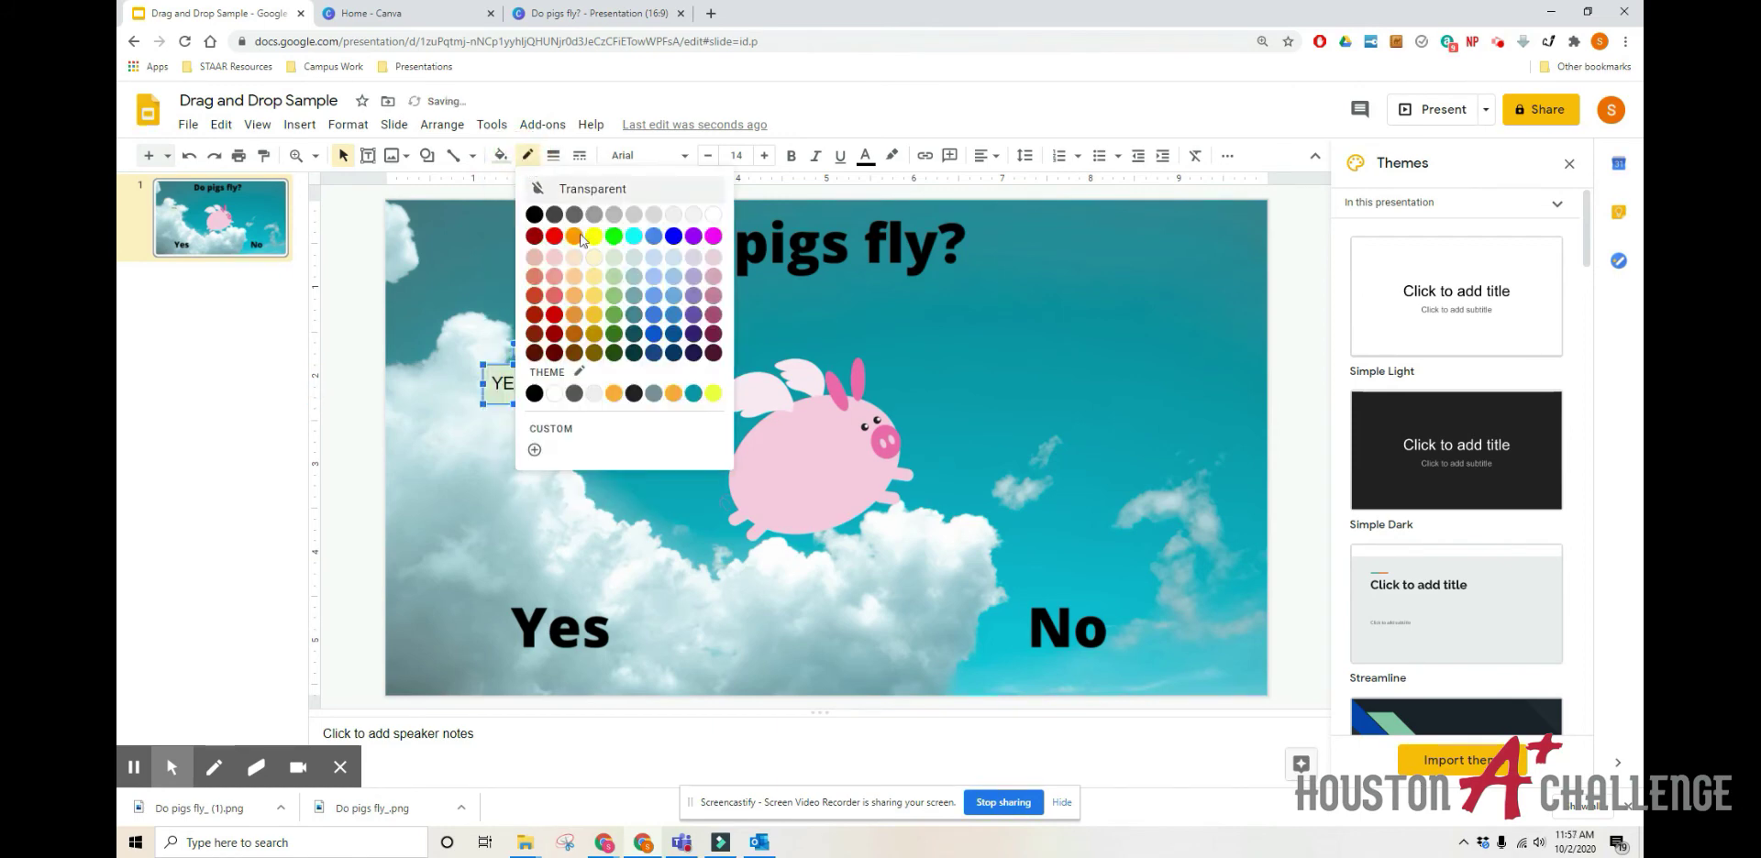
click(615, 353)
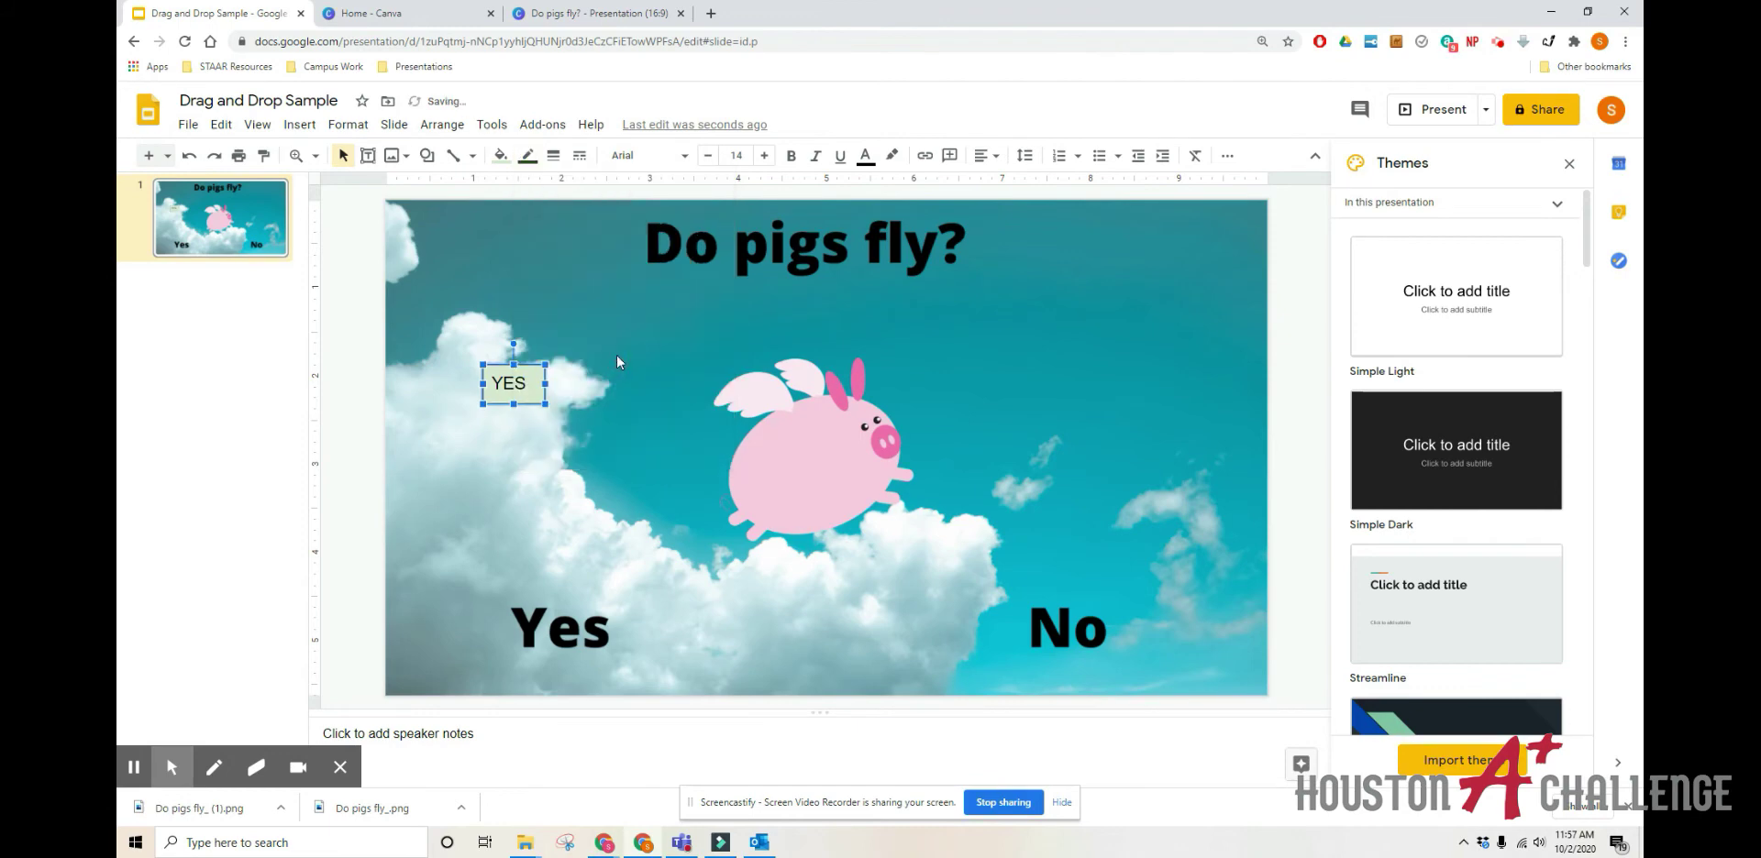
Step: Center the "YES" text horizontally and vertically within its box
click(986, 156)
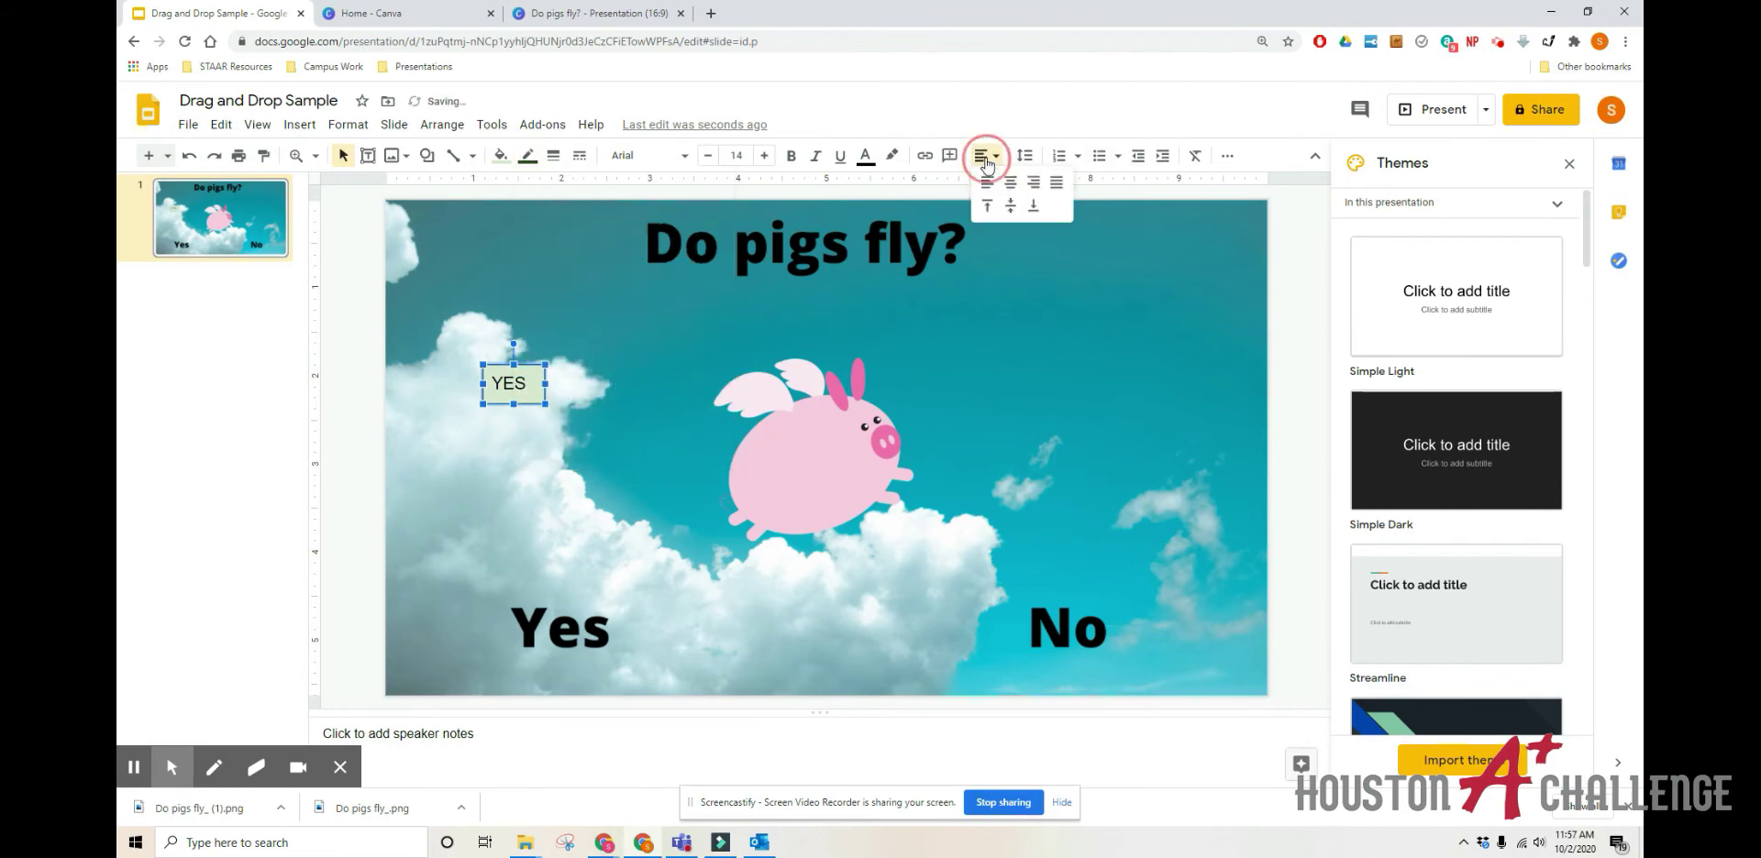
click(1016, 192)
click(990, 156)
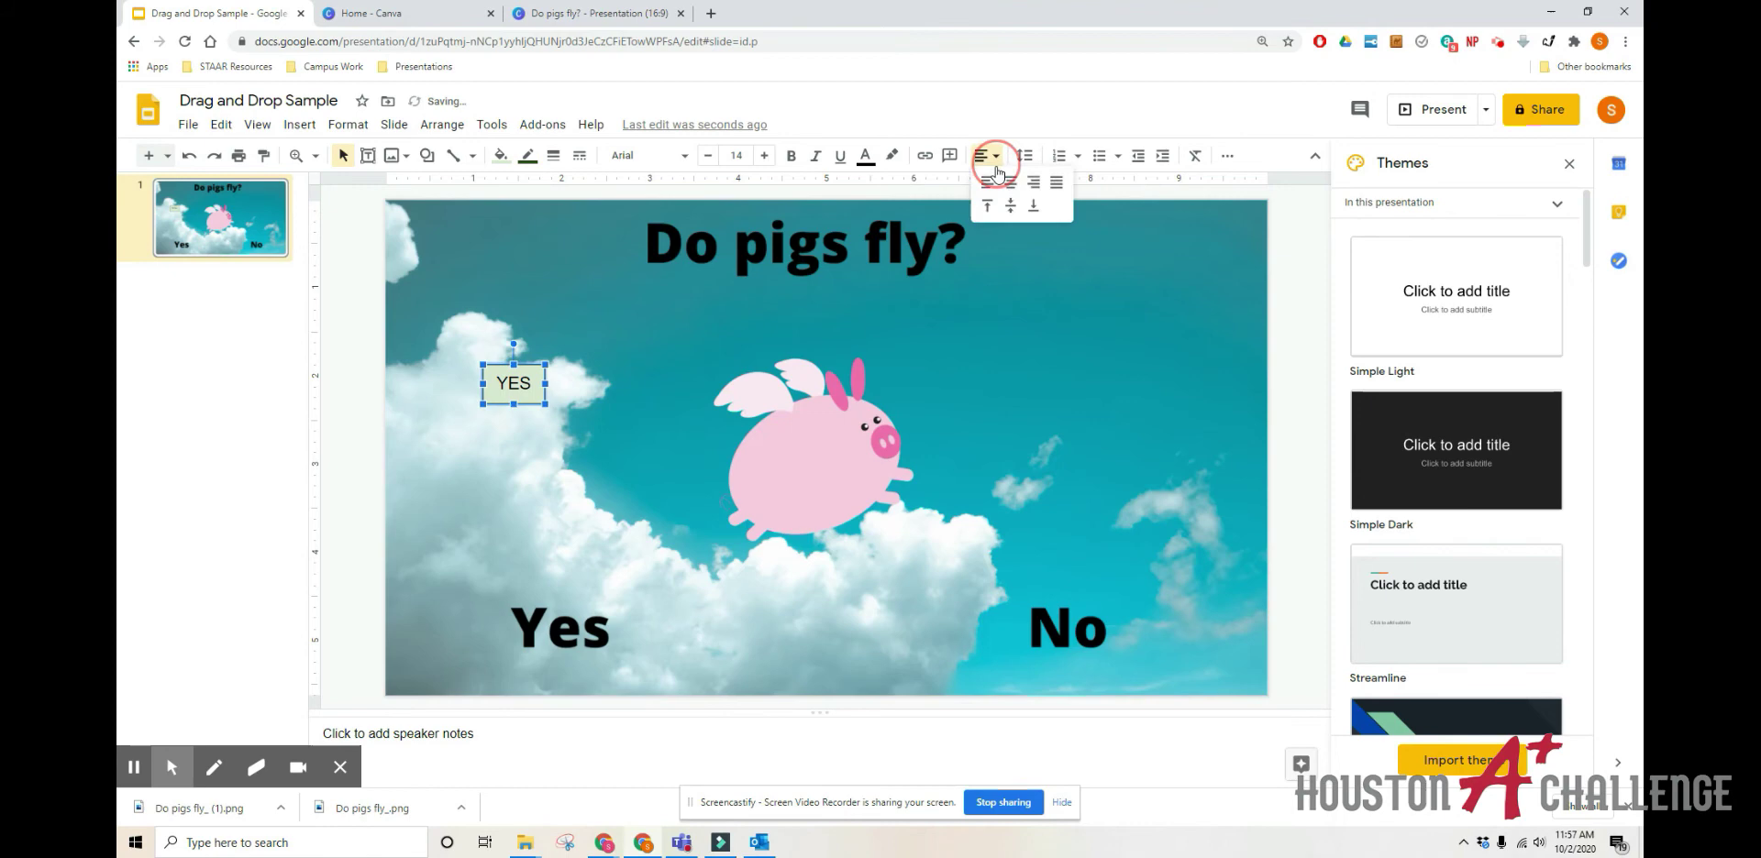
click(1008, 209)
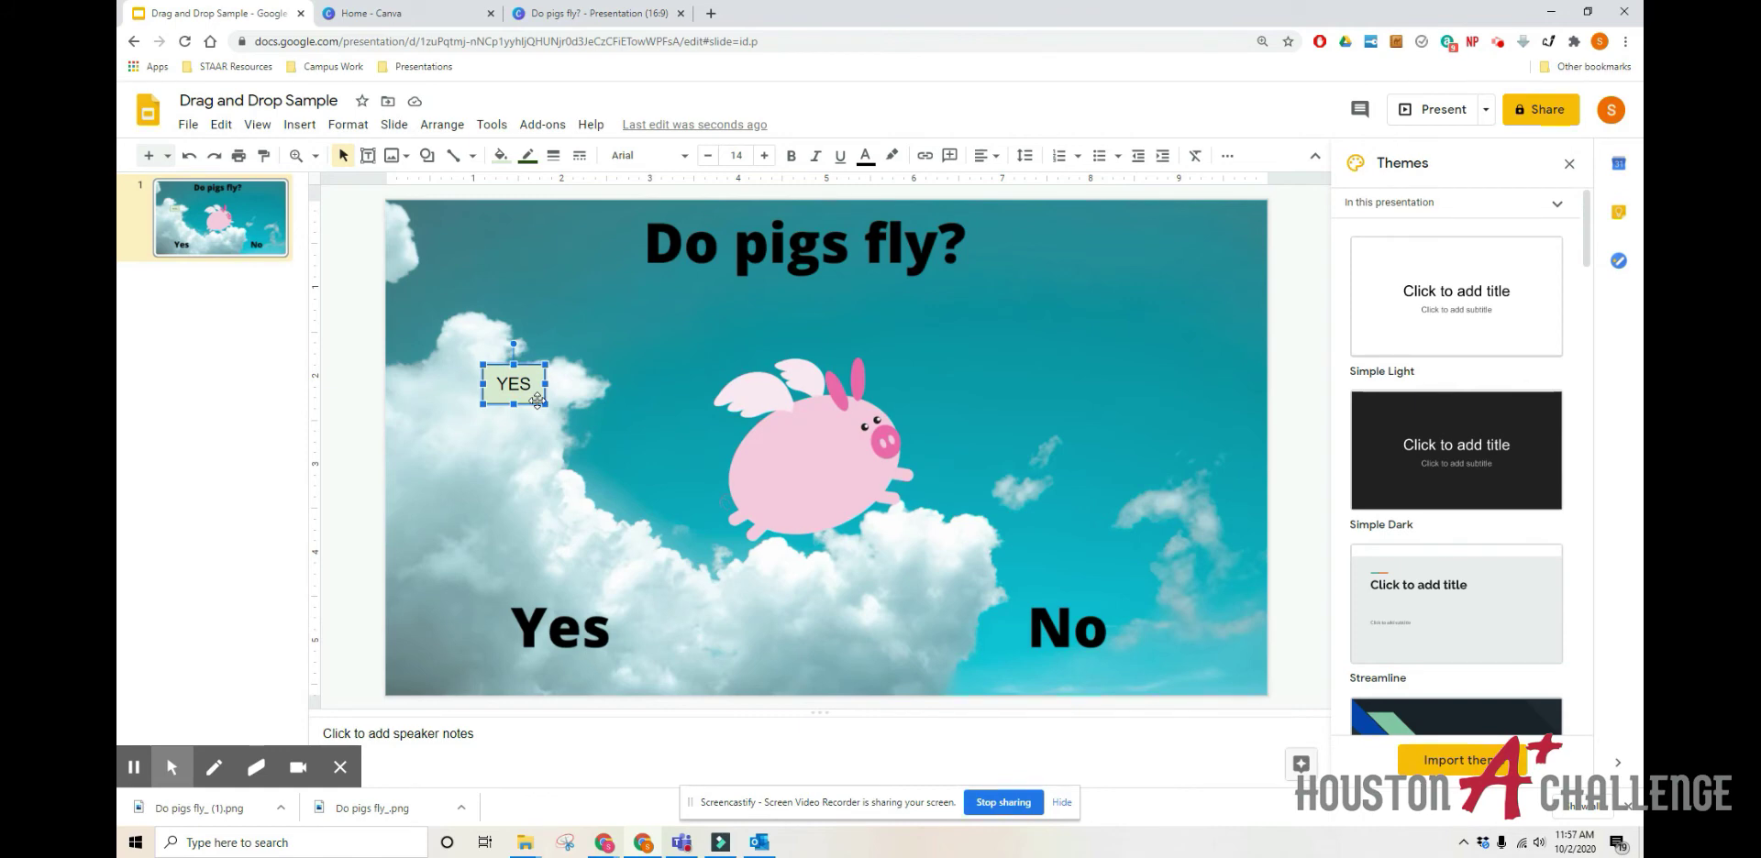
Step: Duplicate the "YES" box five times and deselect the copies
key(ctrl+d)
key(ctrl+d)
key(ctrl+d)
key(ctrl+d)
key(ctrl+d)
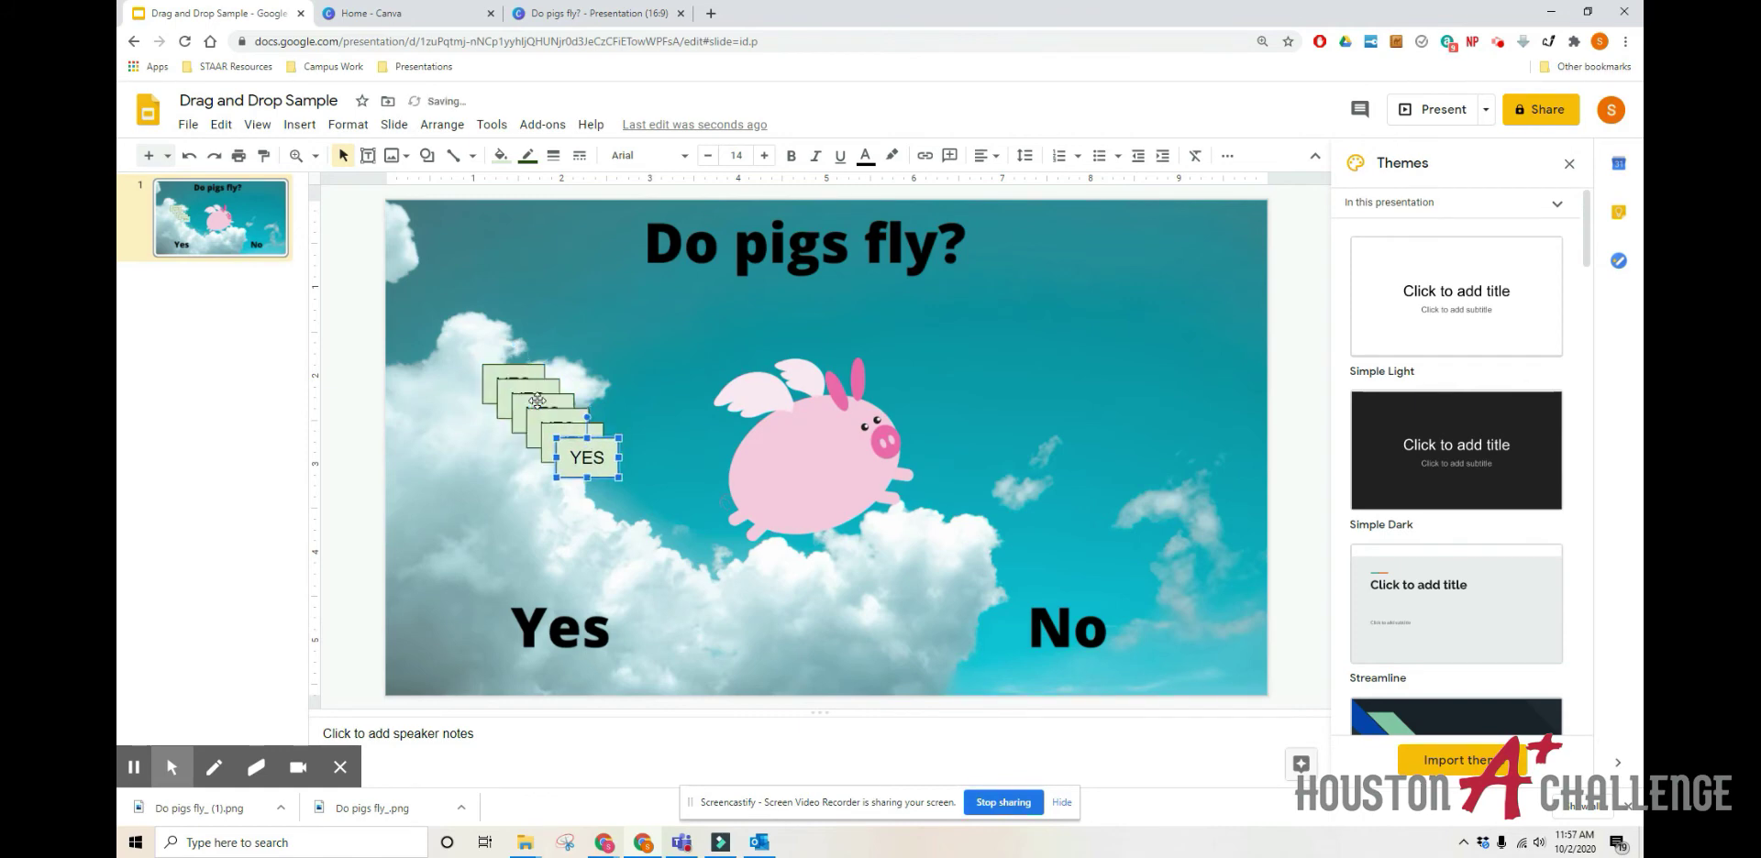
click(991, 515)
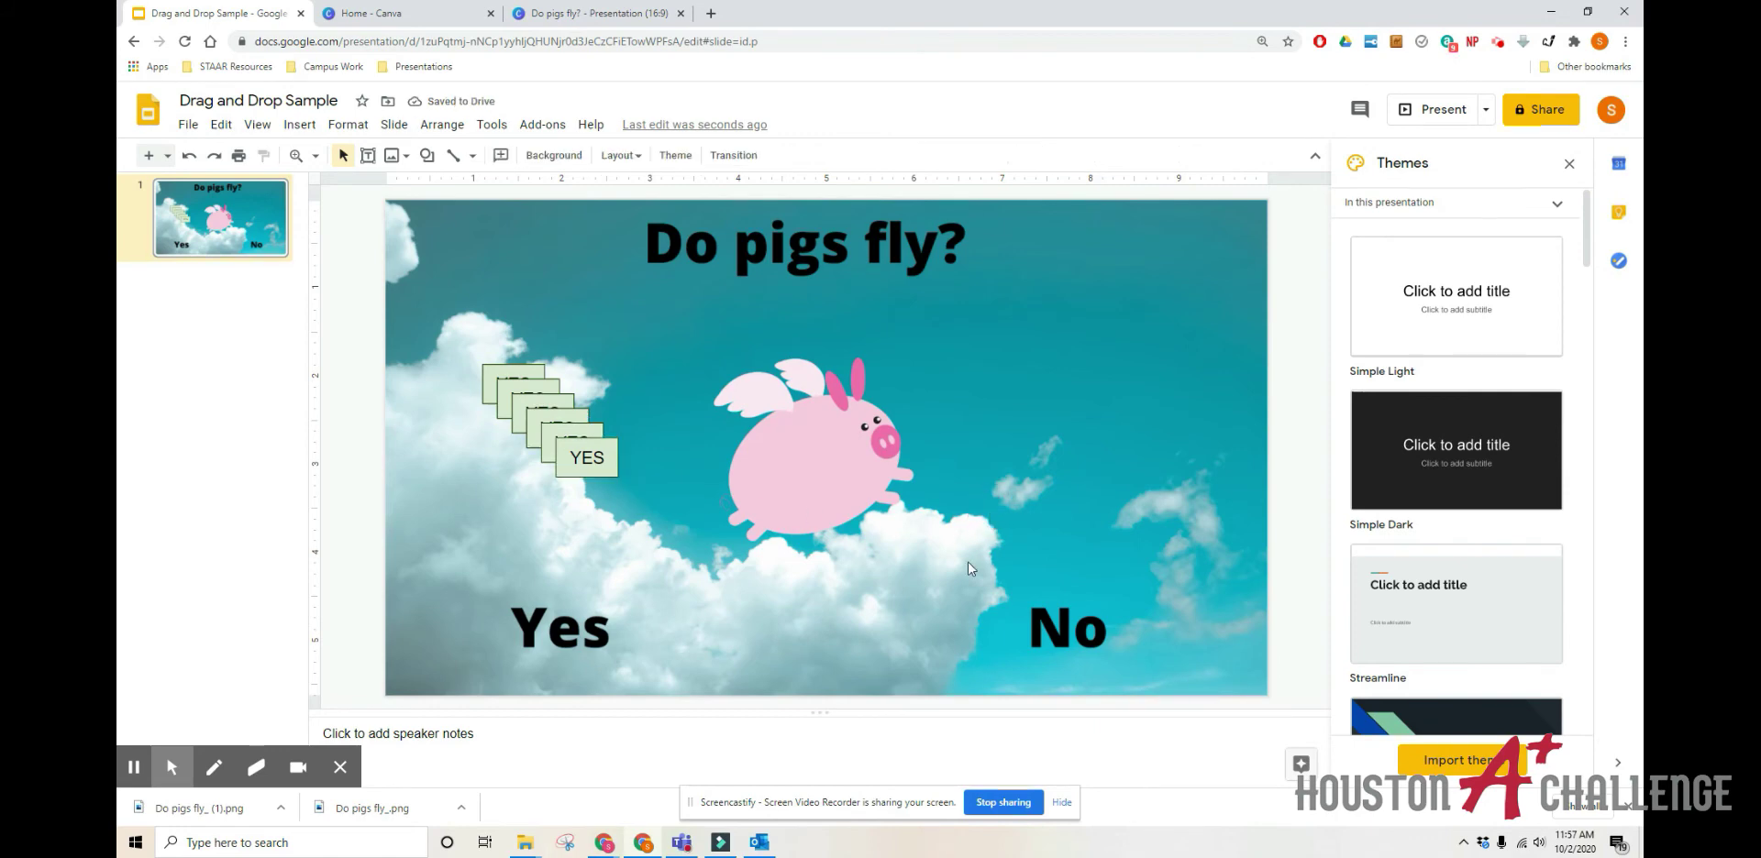
Step: Select all the "YES" boxes and align them to center and middle so they form one exact stack
drag(704, 554, 436, 350)
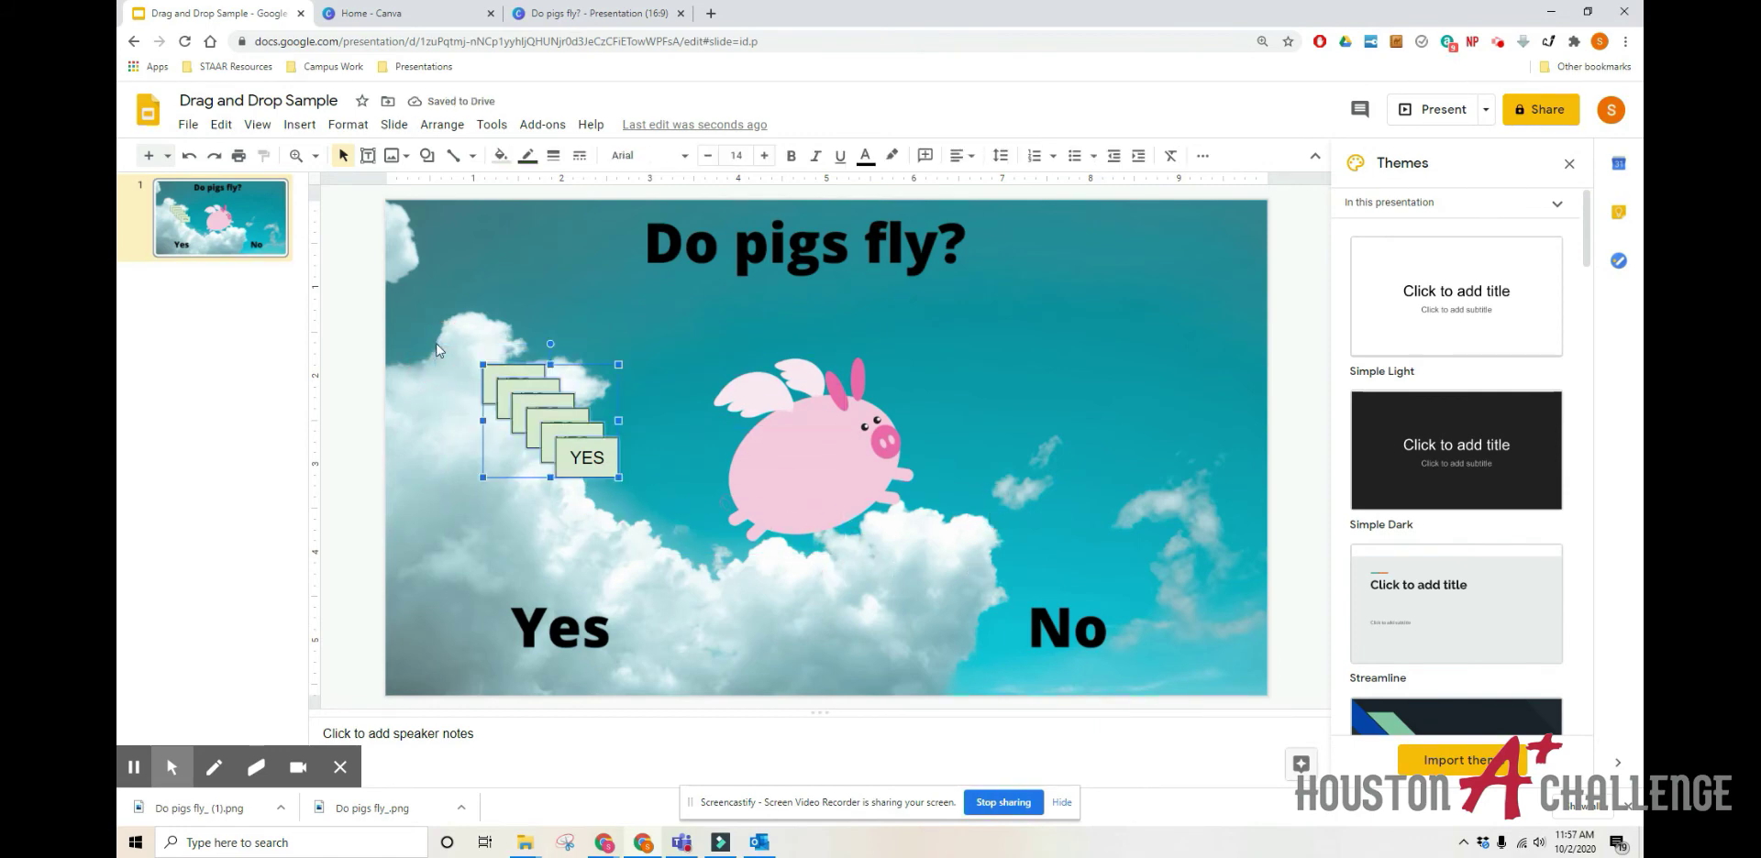
click(442, 124)
mouse_move(495, 198)
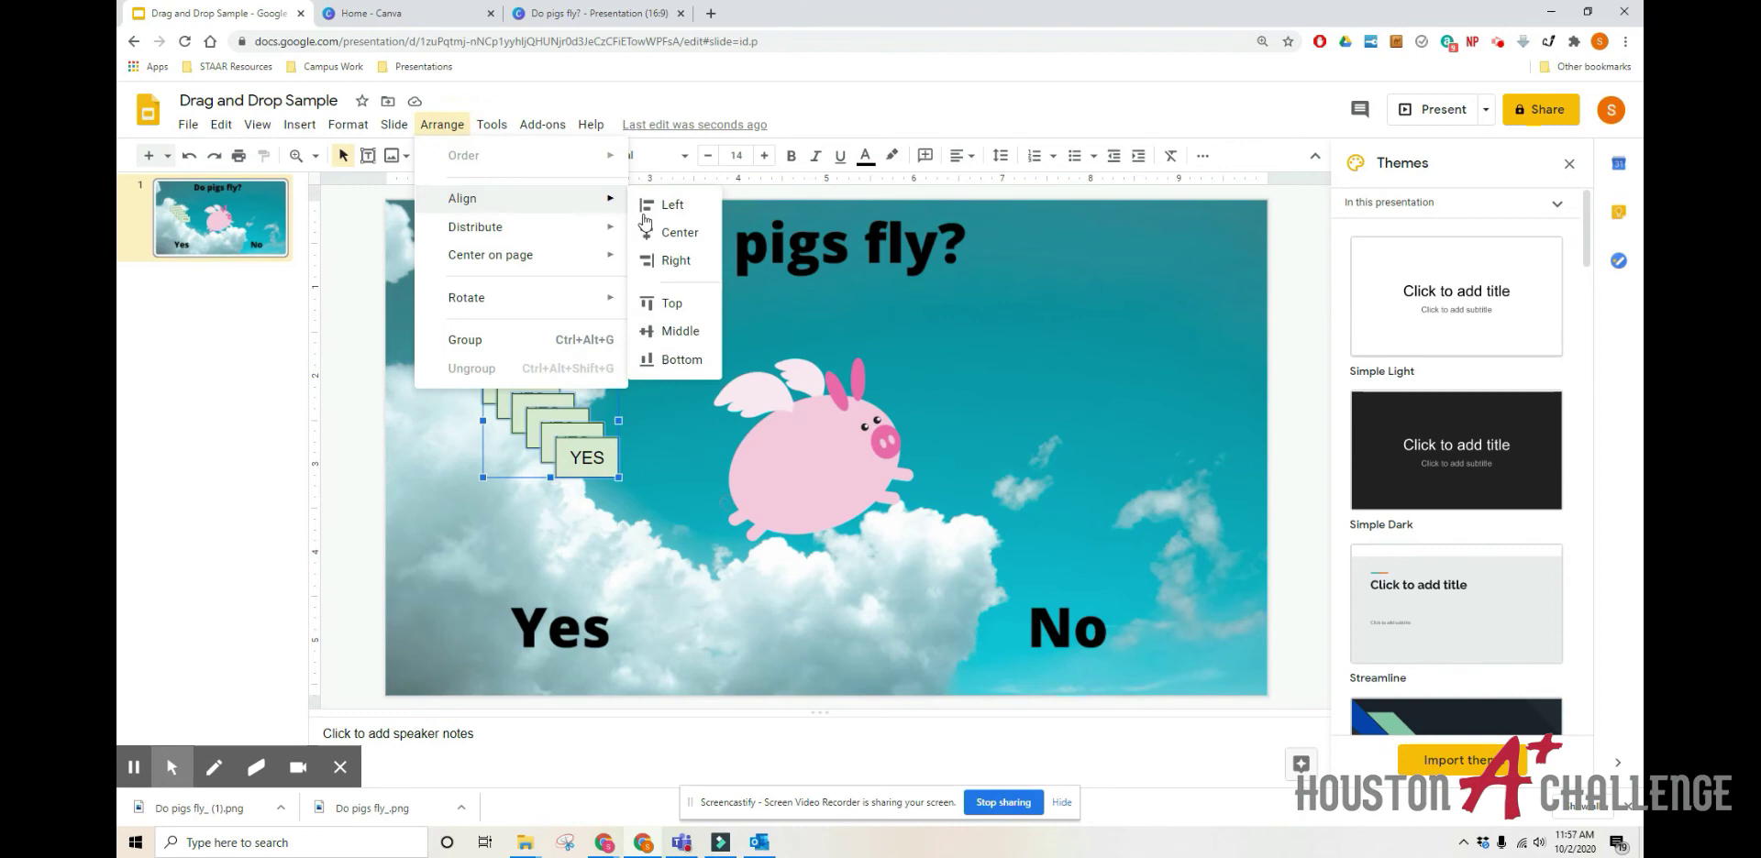
click(680, 232)
click(443, 124)
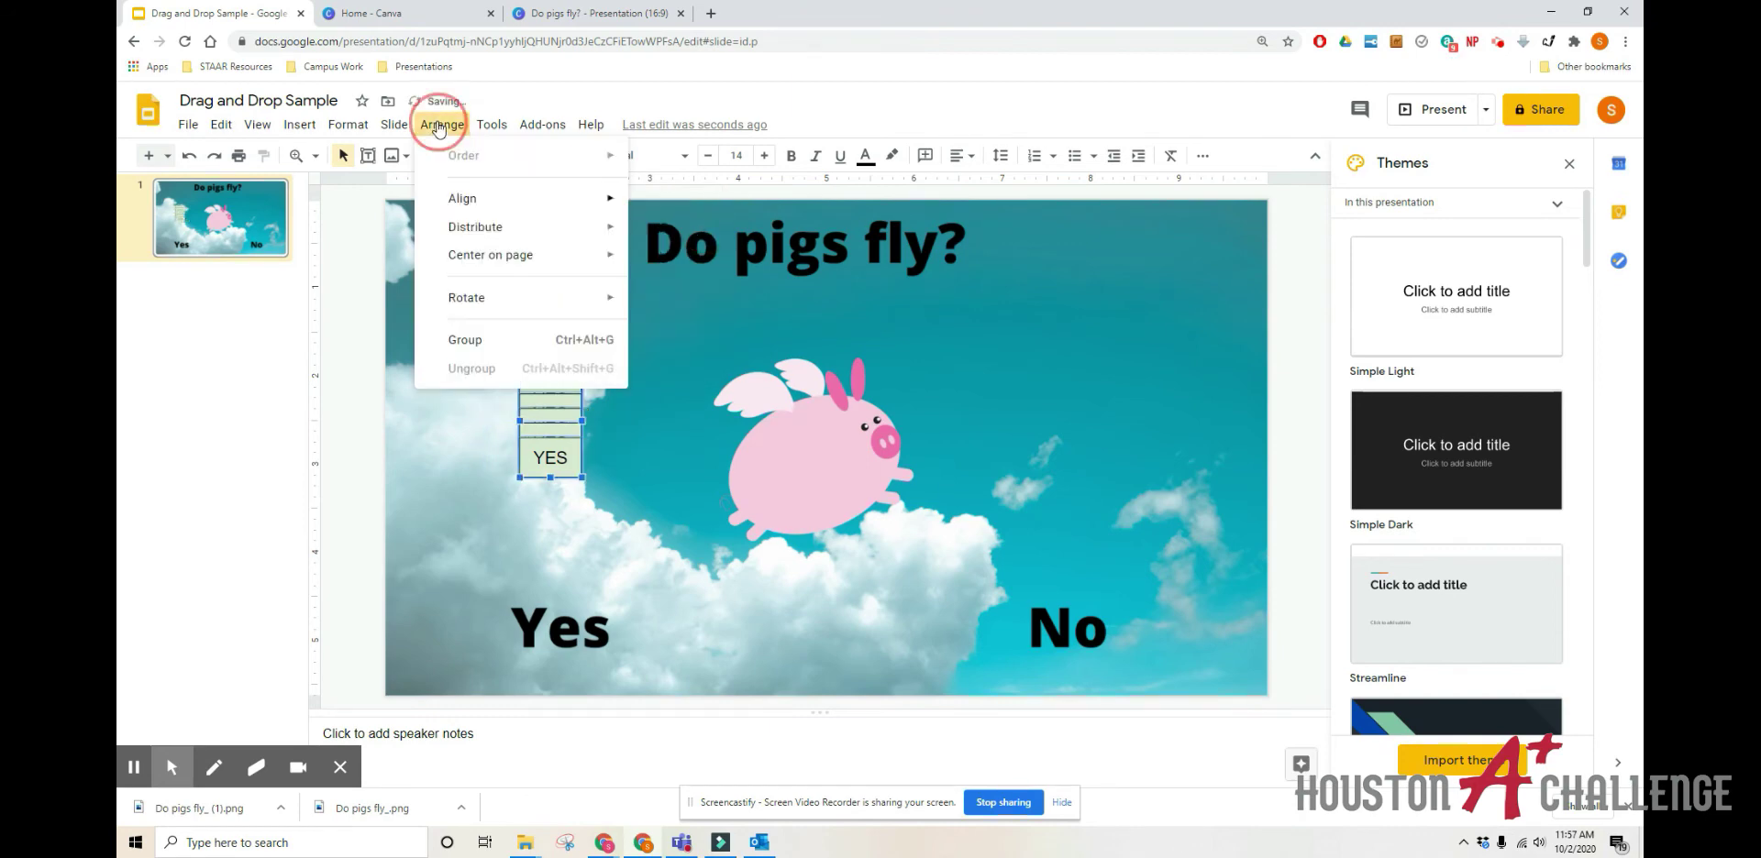
mouse_move(458, 204)
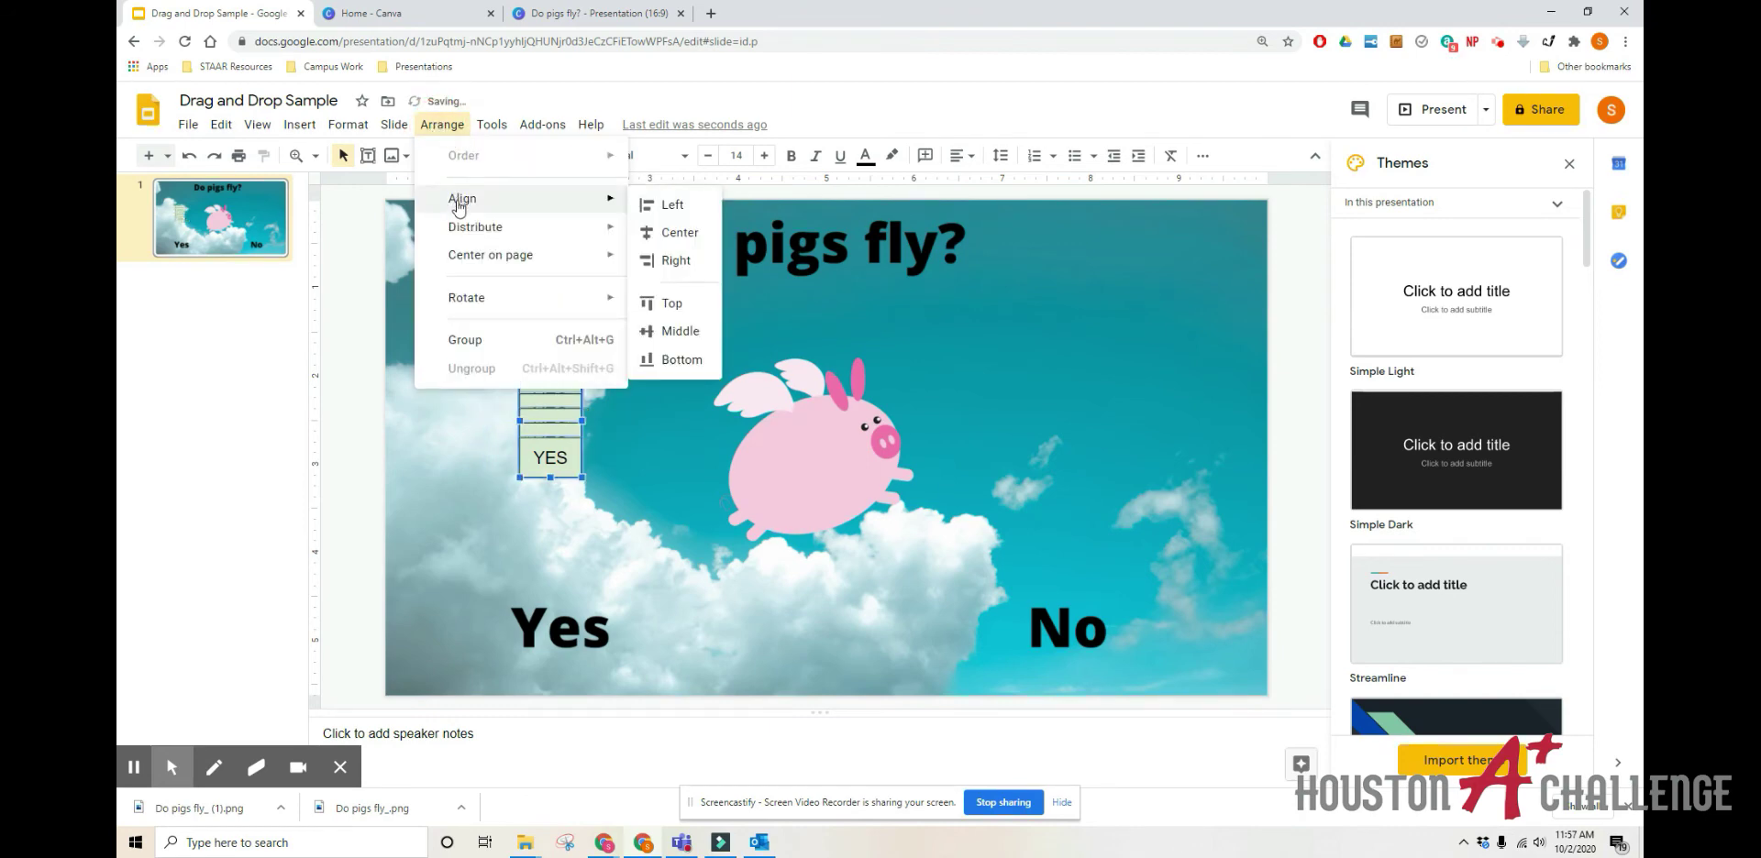
click(679, 331)
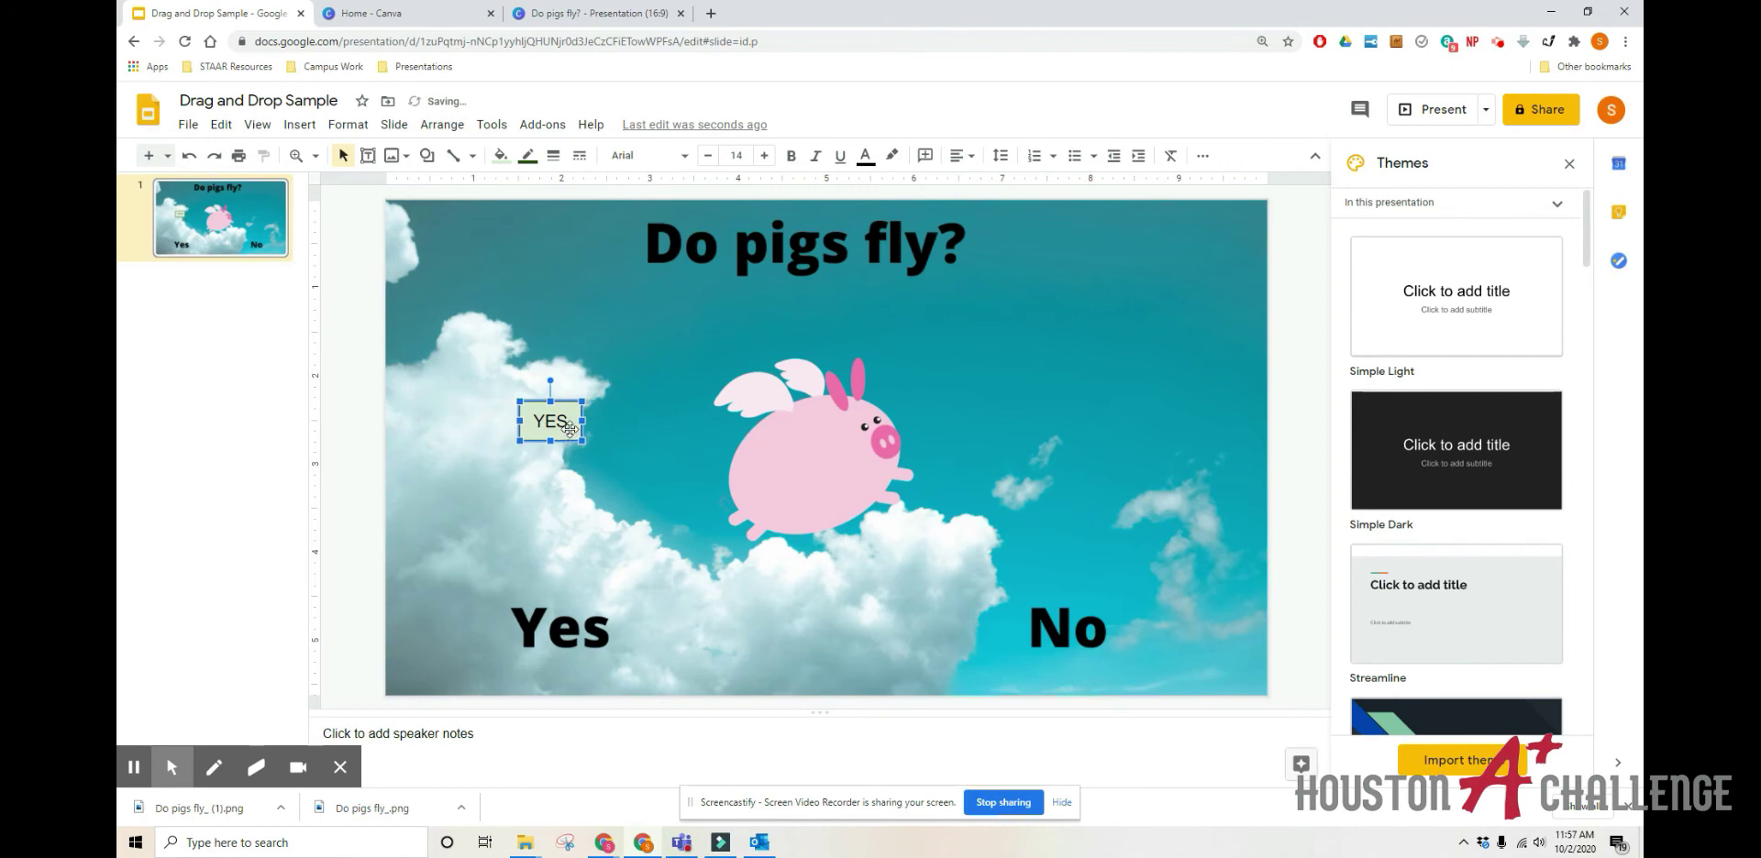
Step: Move the whole "YES" stack off the slide into the blank area at its left, closing the Themes sidebar to make room
click(457, 371)
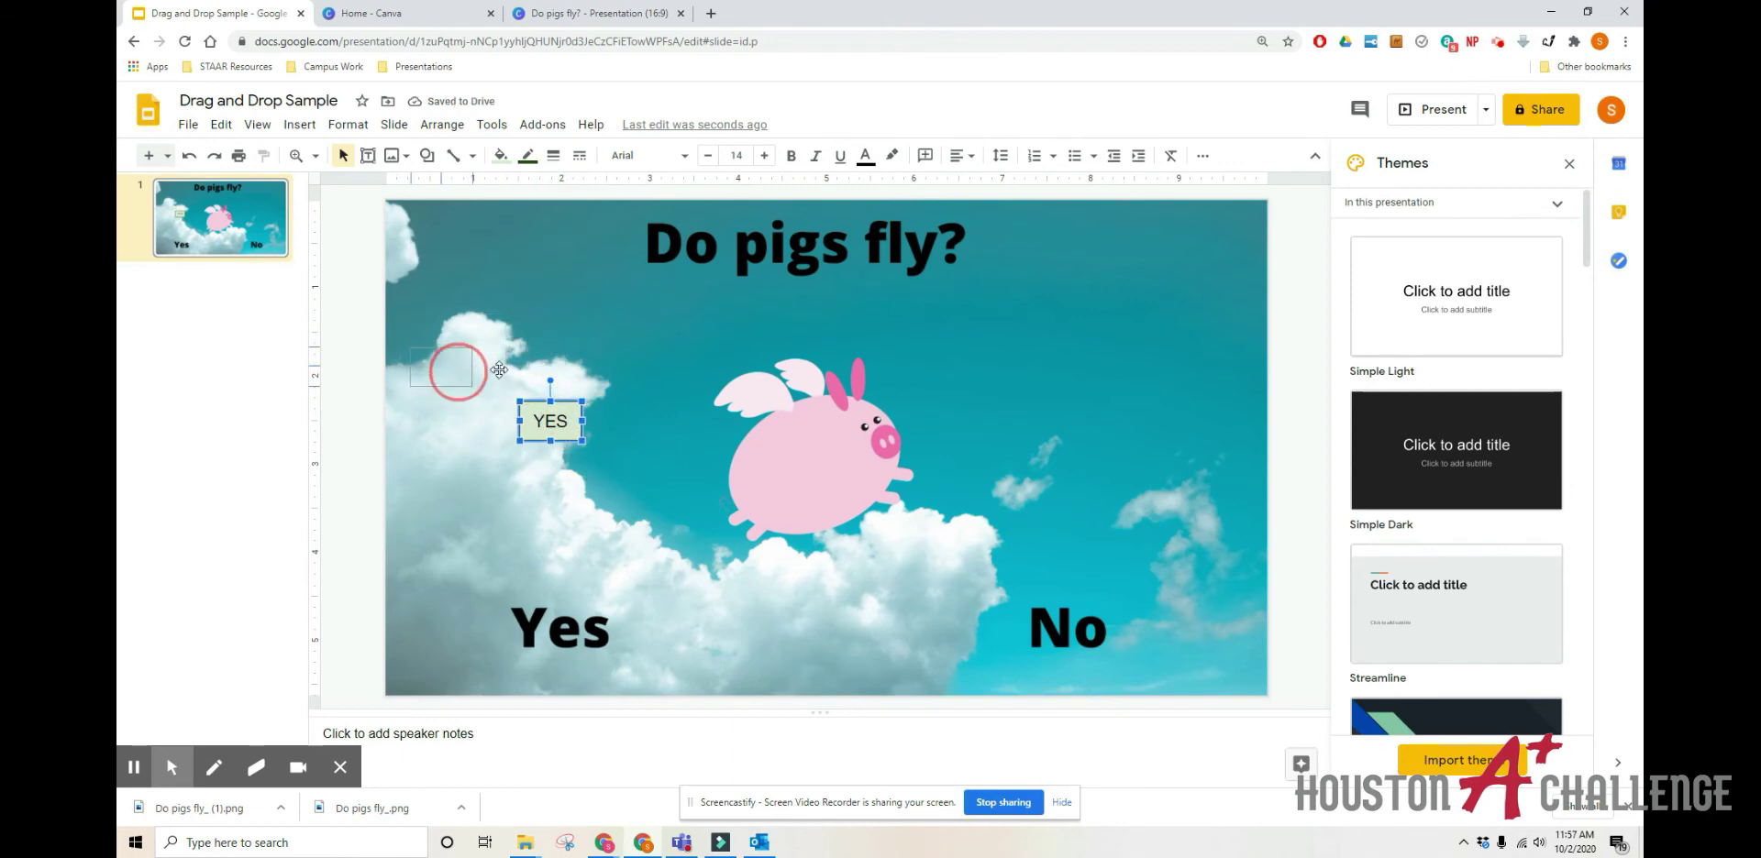
drag(499, 370, 568, 352)
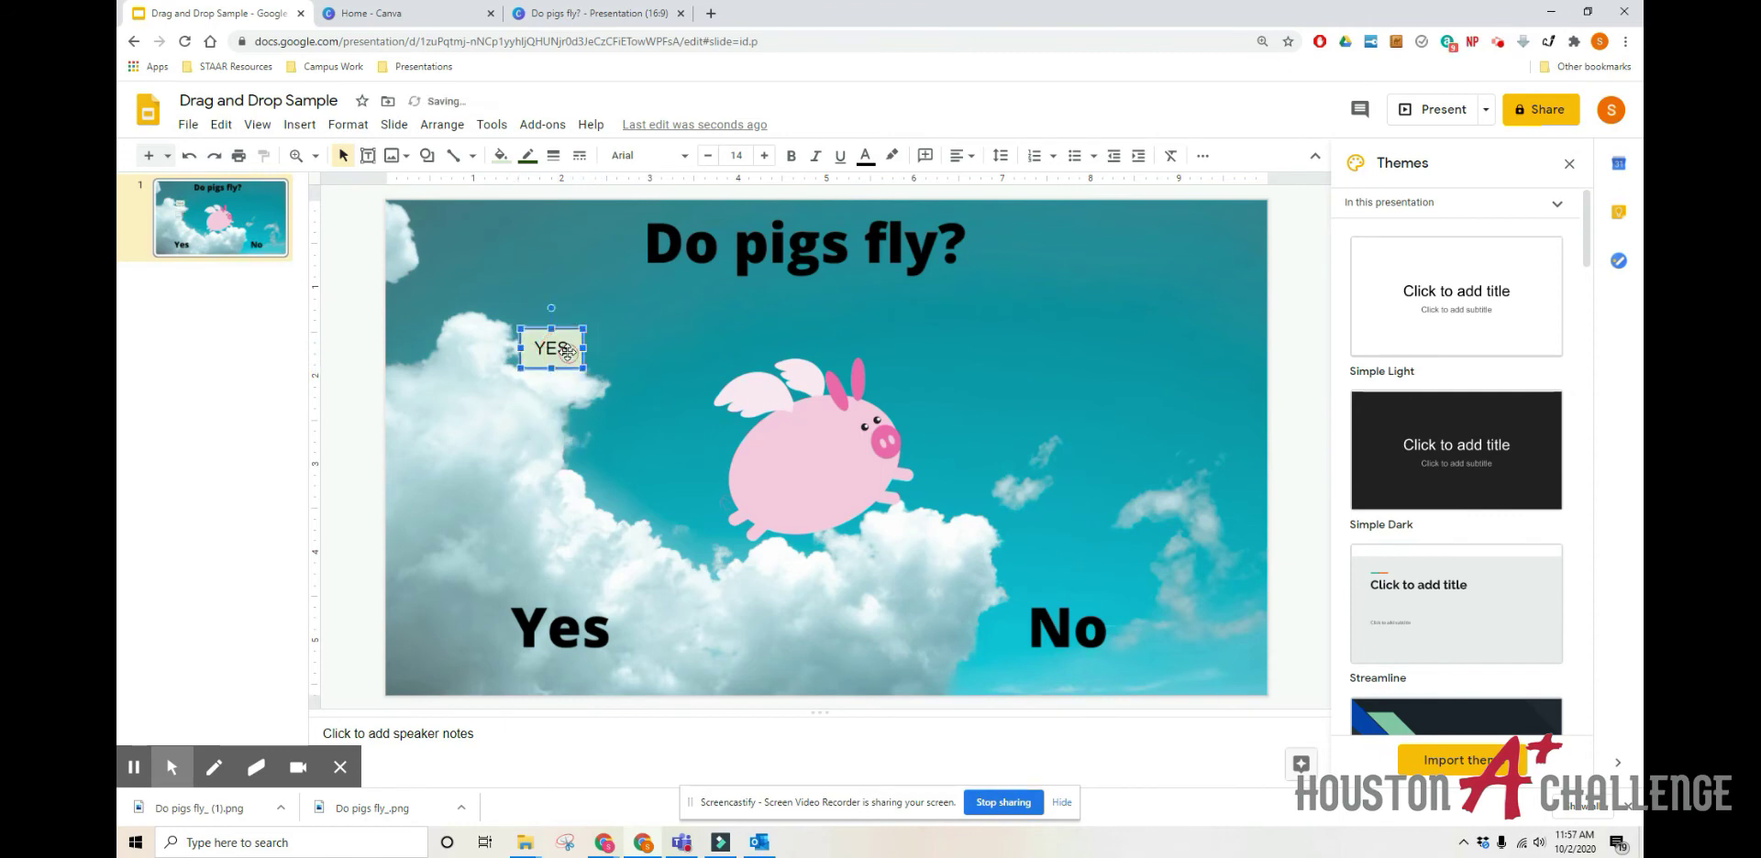
click(1569, 163)
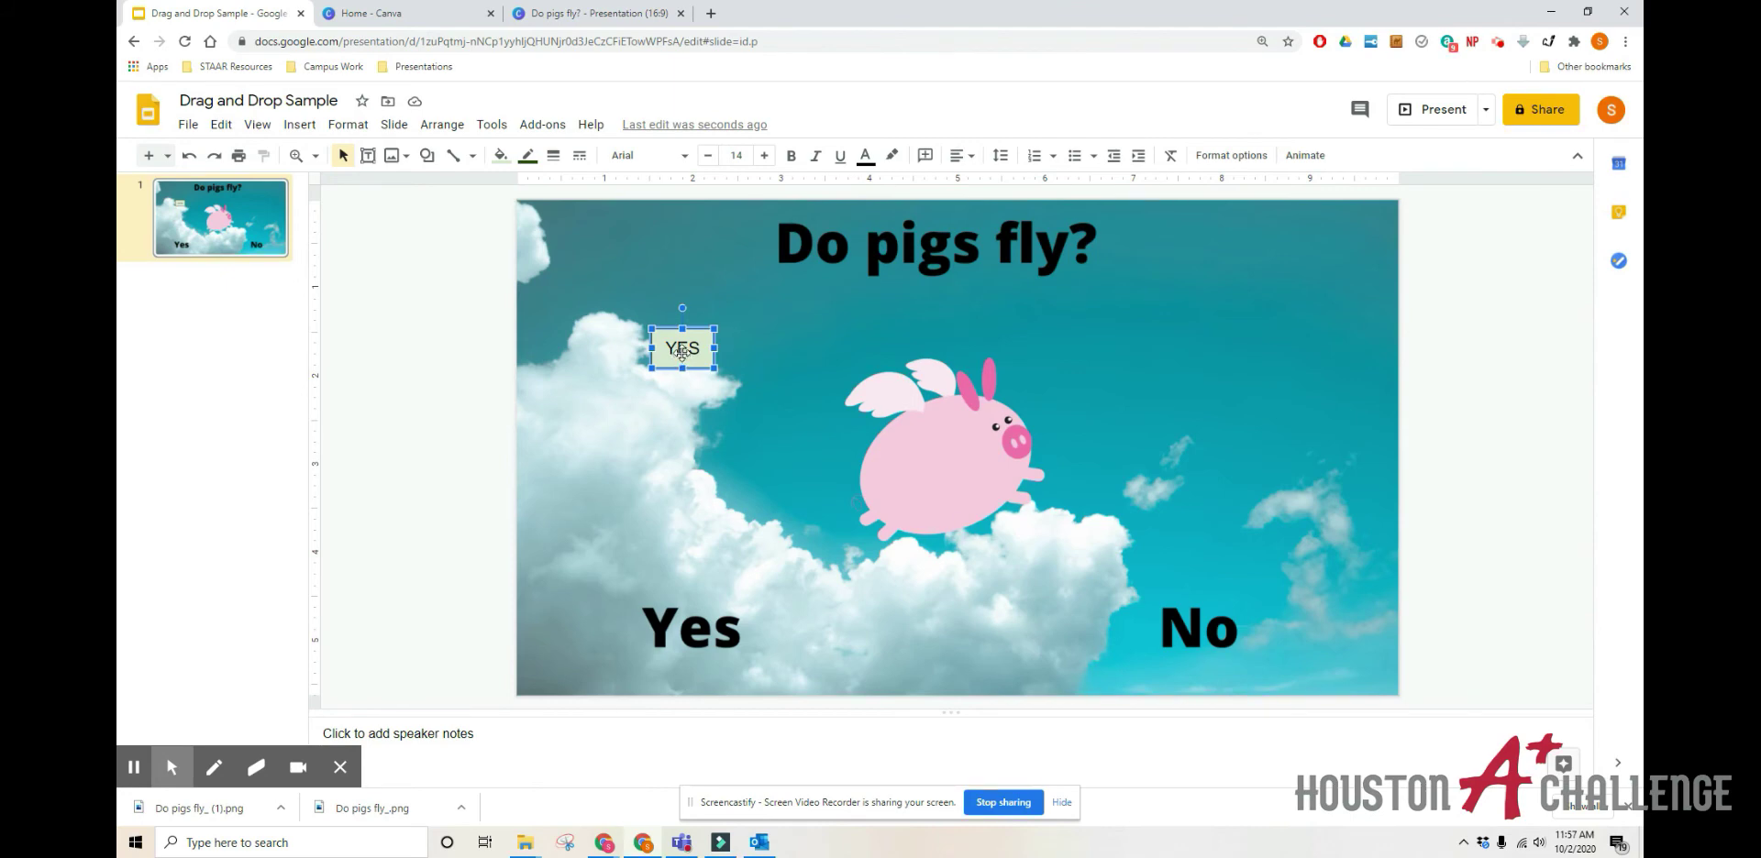
drag(681, 353, 404, 420)
click(443, 494)
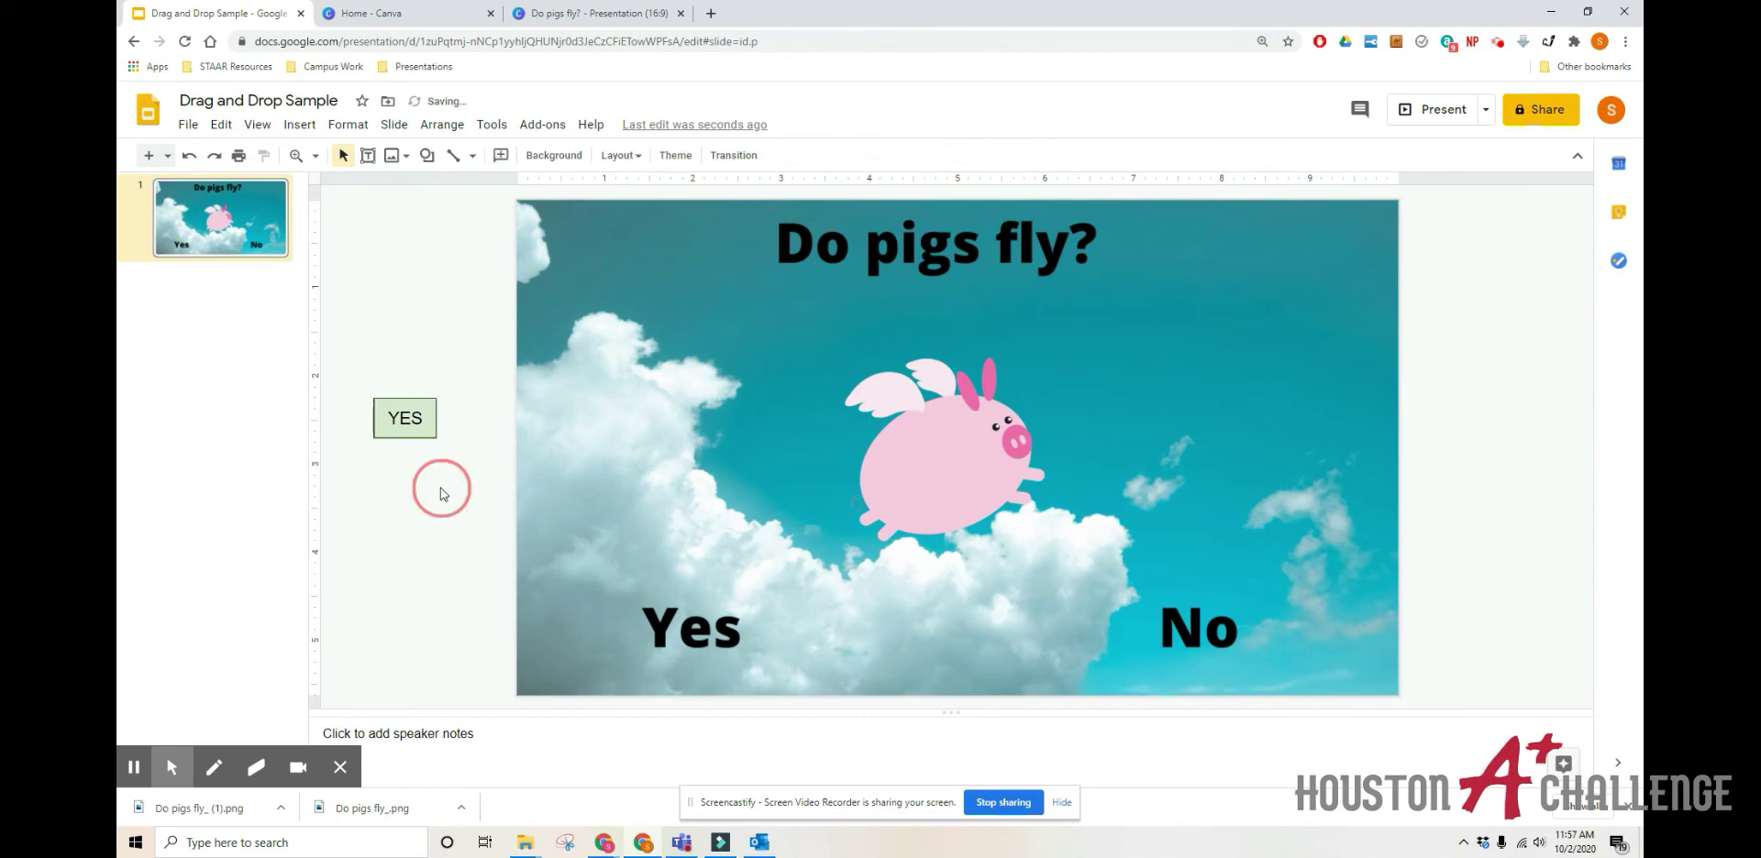
Step: Add a small text box reading "NO" on the cloud to the pig's left, with a light red fill and a dark red border
click(368, 155)
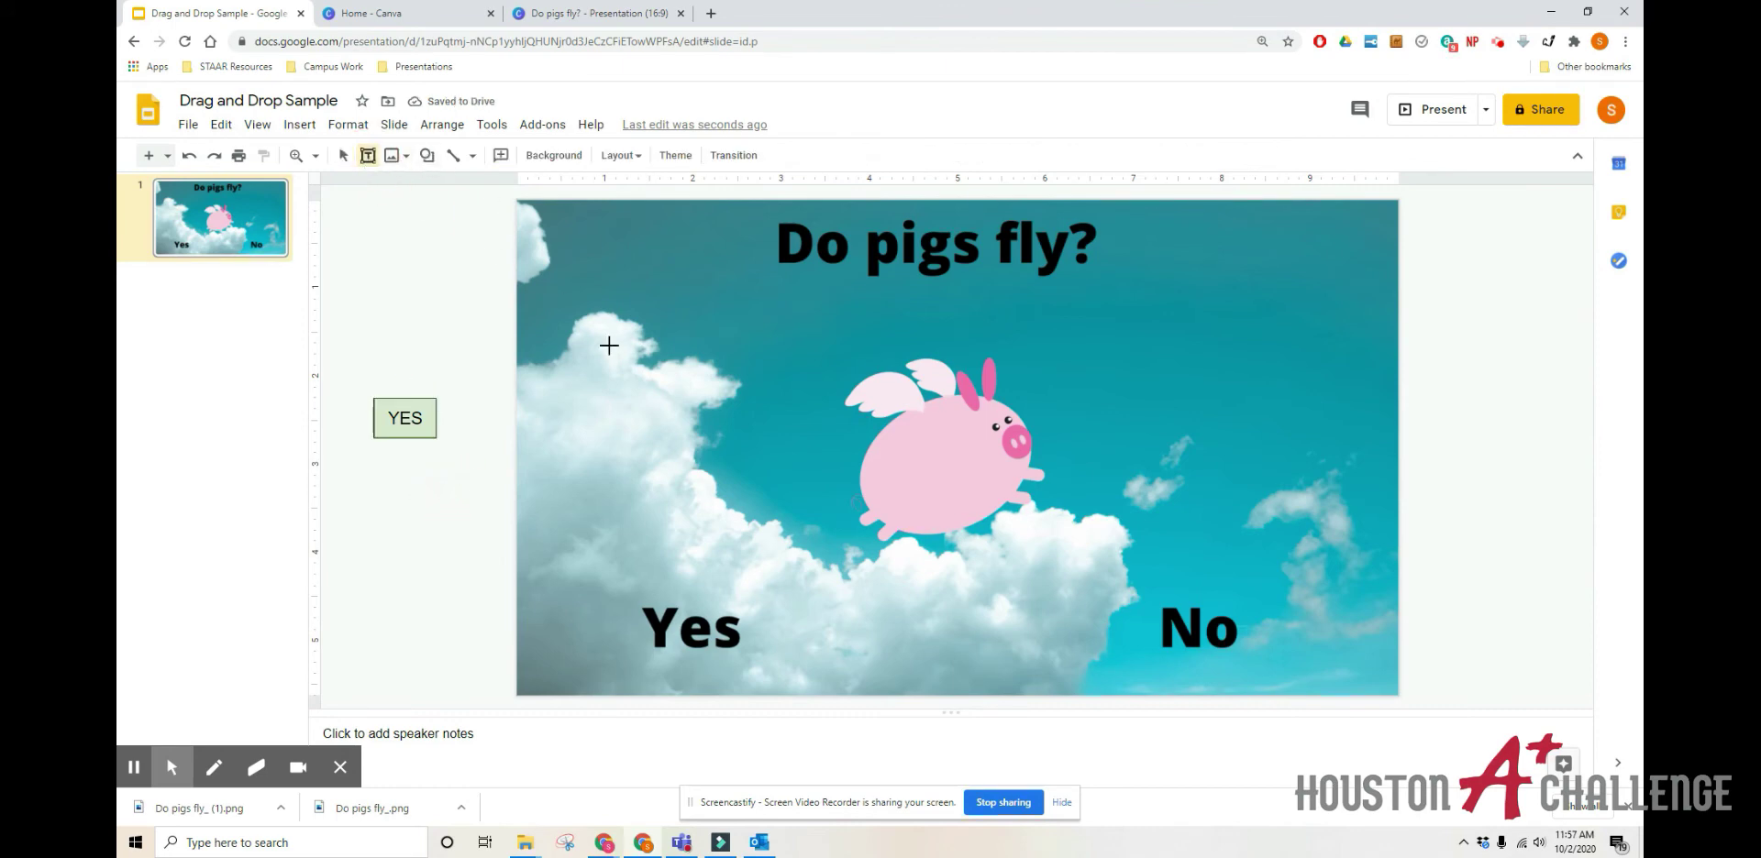
drag(624, 328, 692, 375)
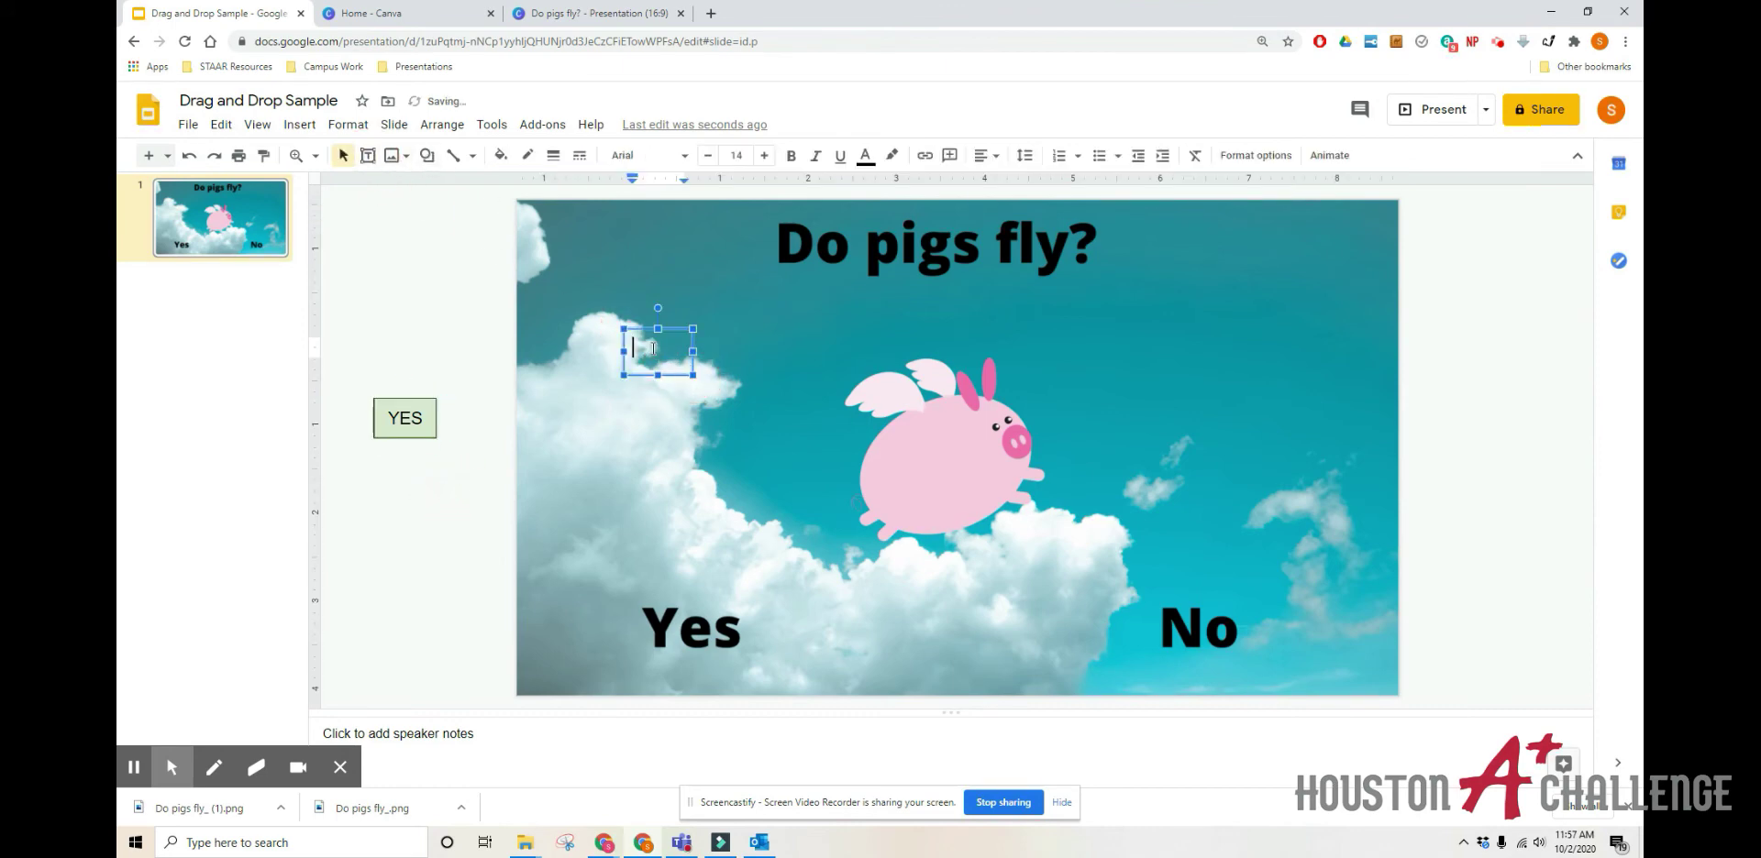
click(499, 155)
click(535, 296)
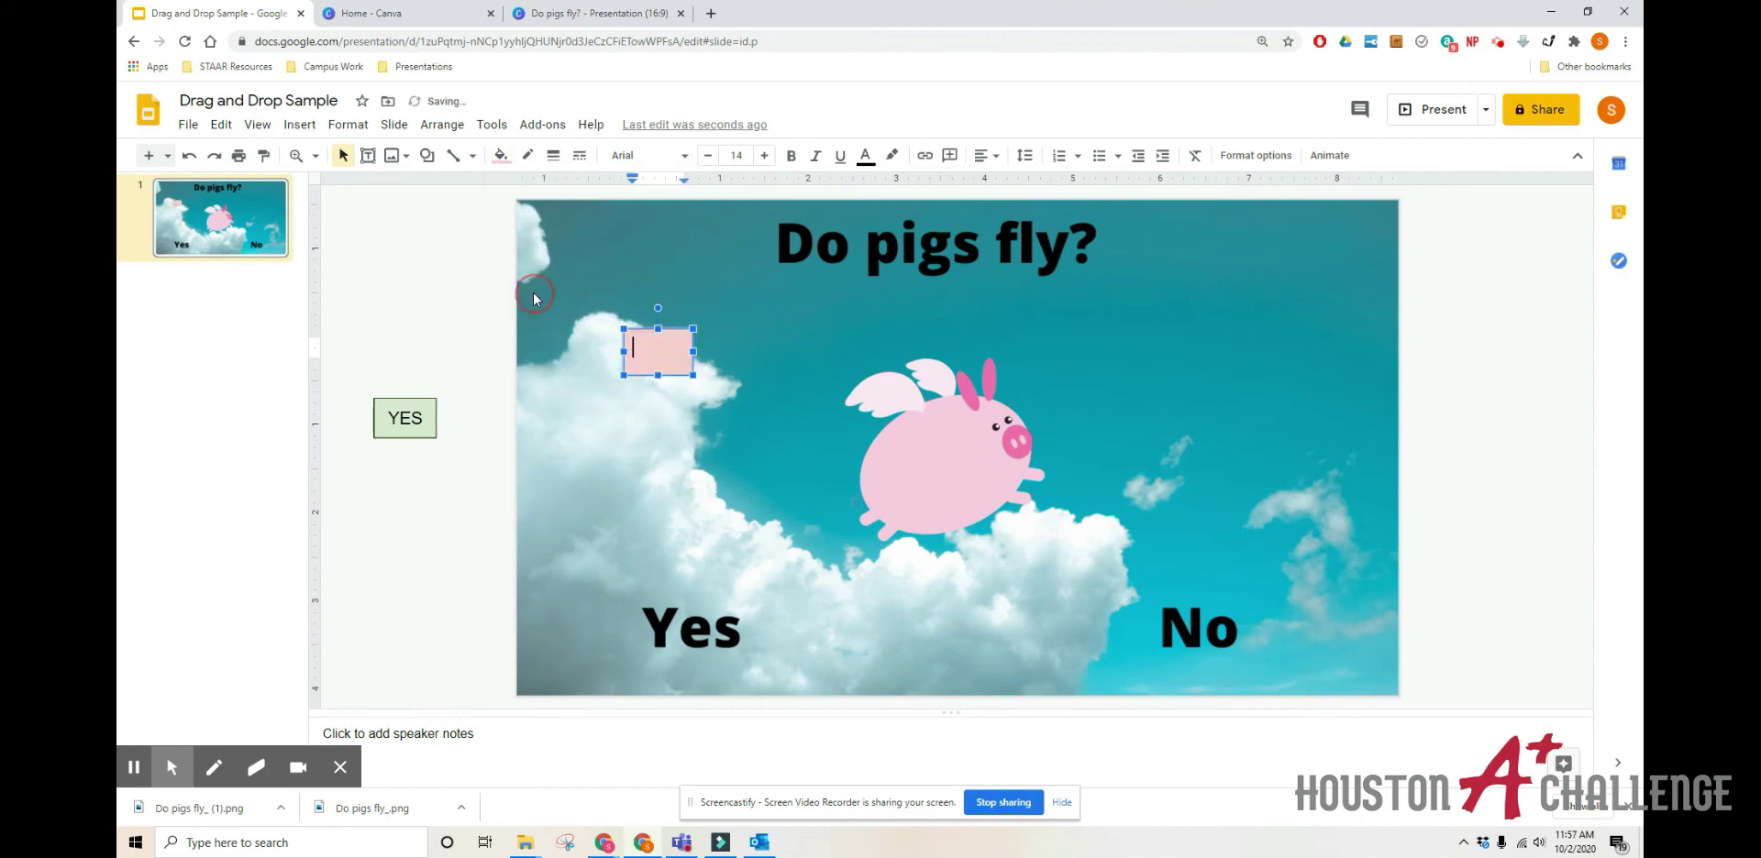
click(528, 155)
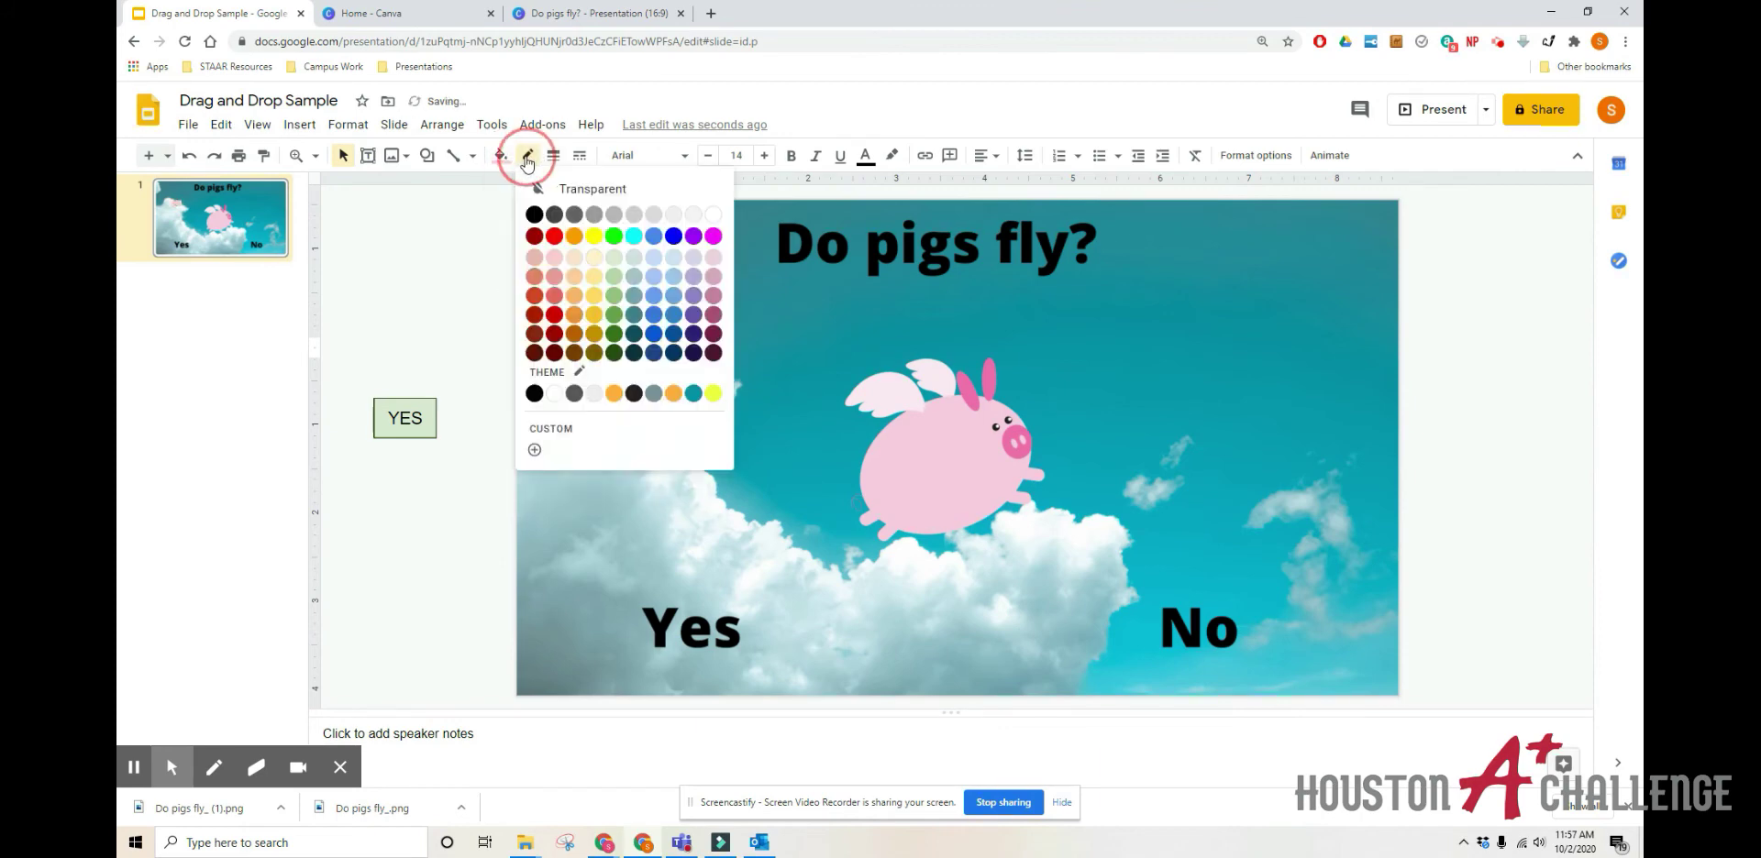
click(536, 353)
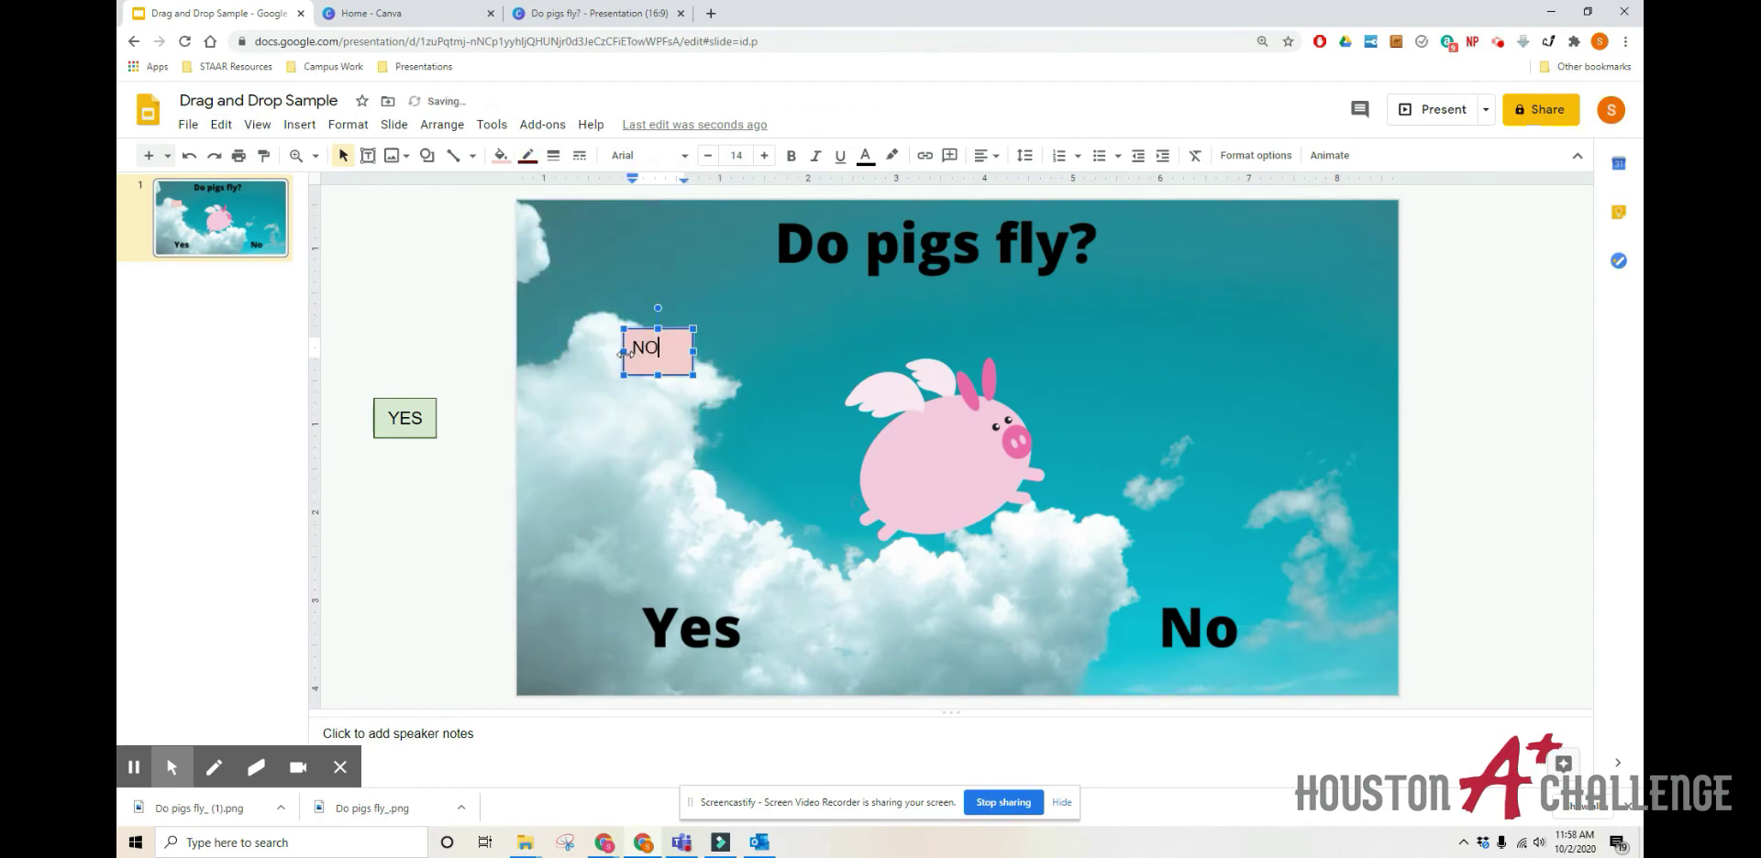
Step: Center the "NO" text horizontally and vertically within its box, then select the box itself
click(986, 156)
click(1009, 183)
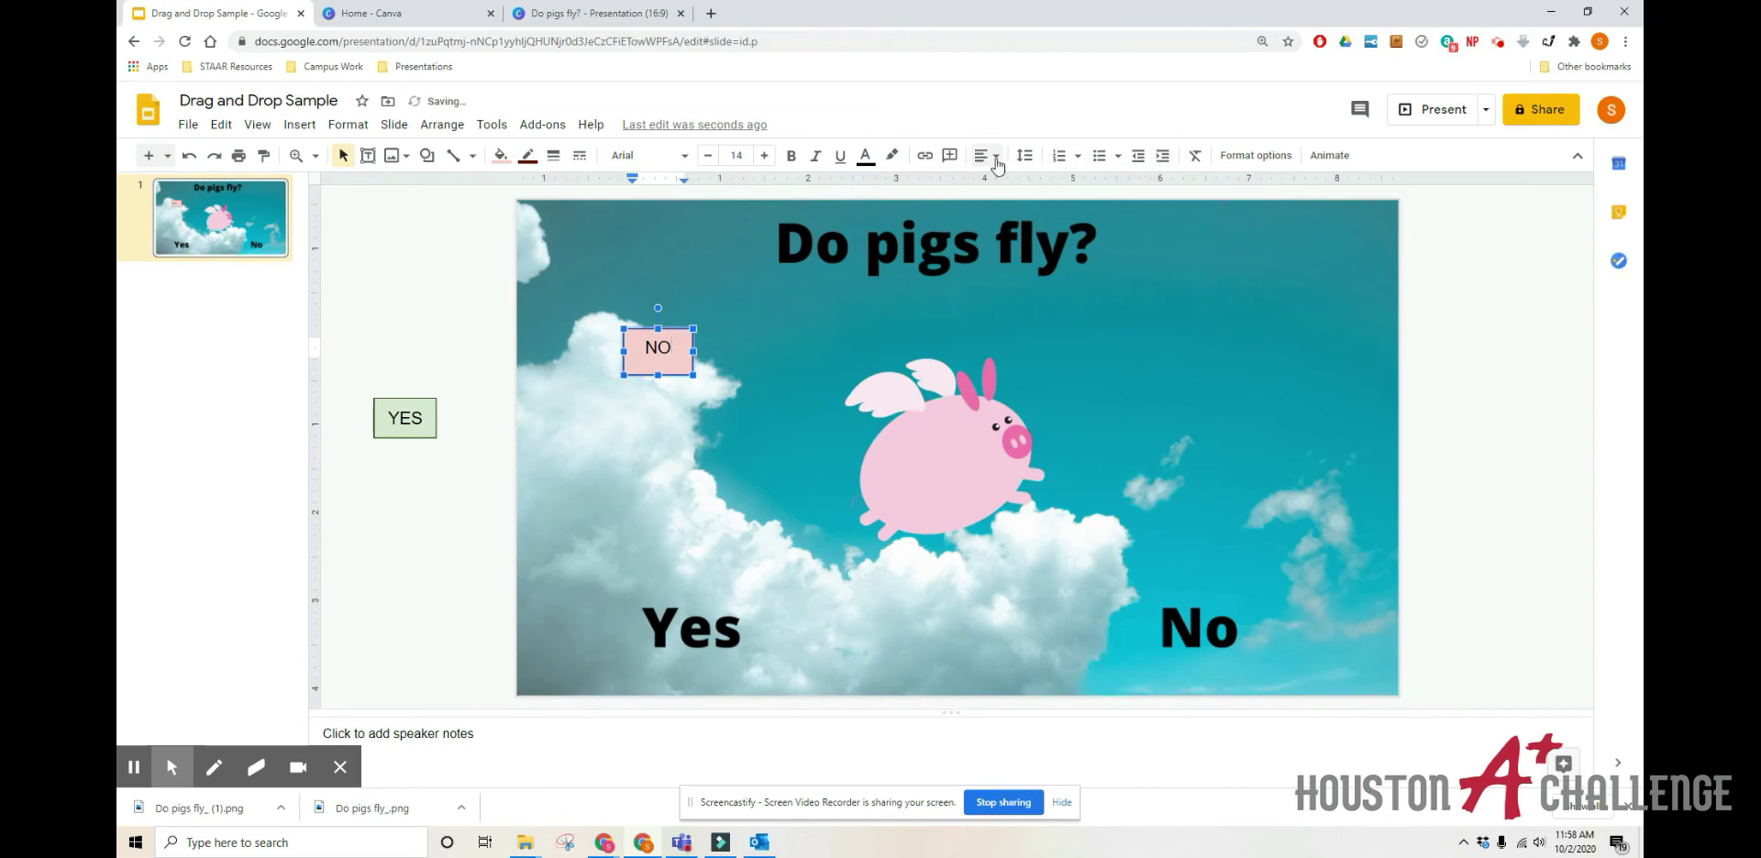
click(986, 156)
click(1021, 206)
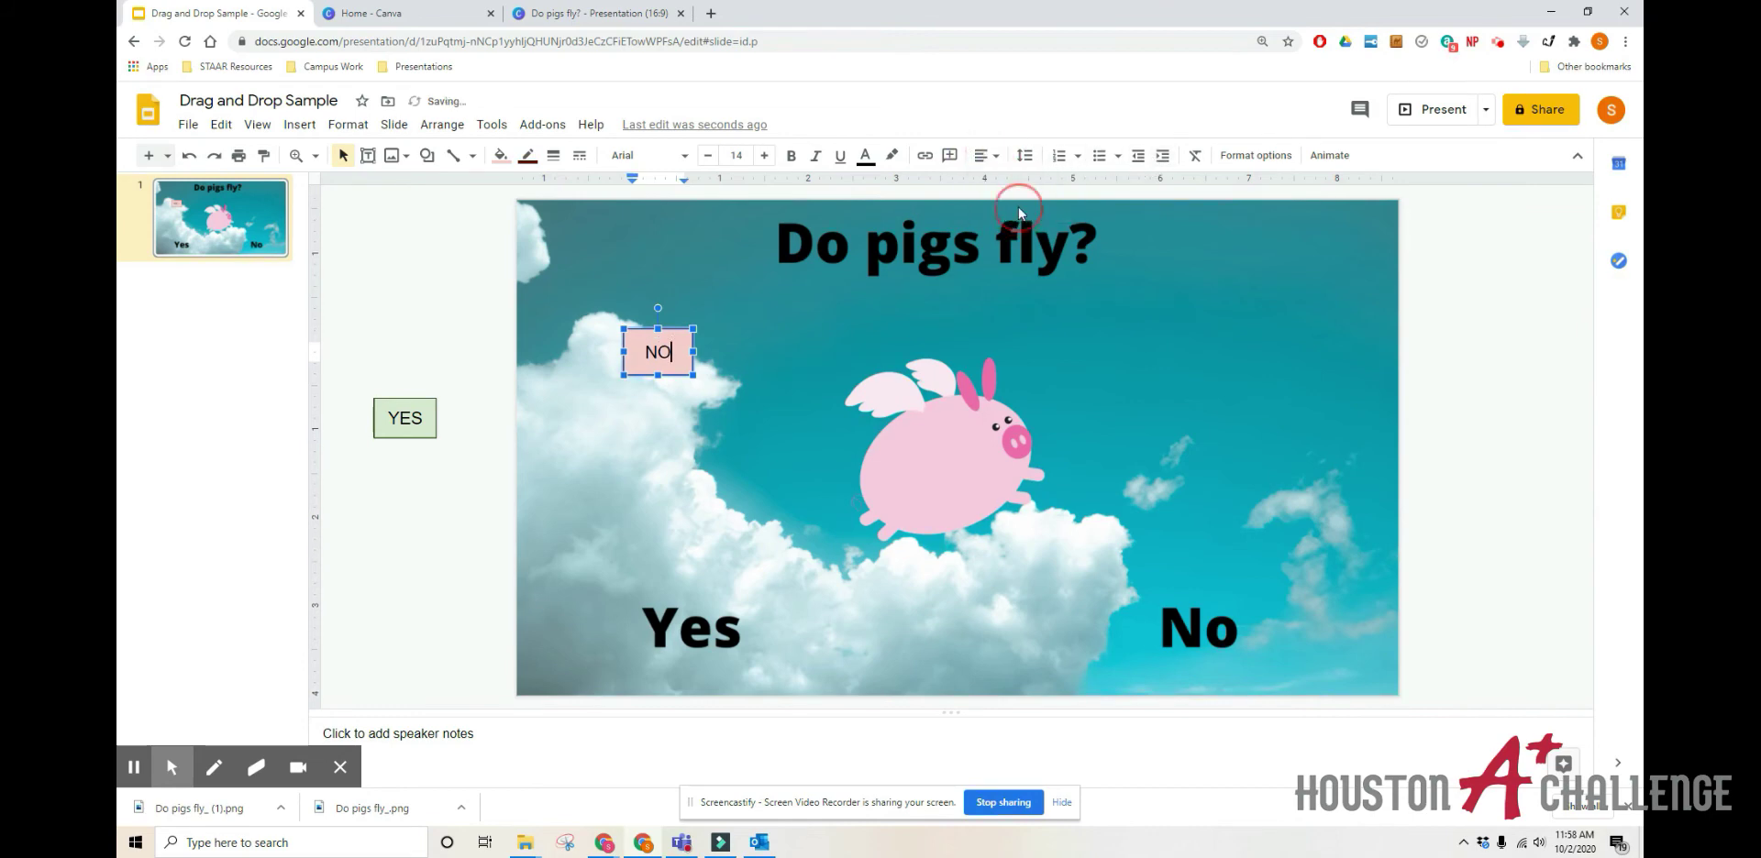
click(676, 328)
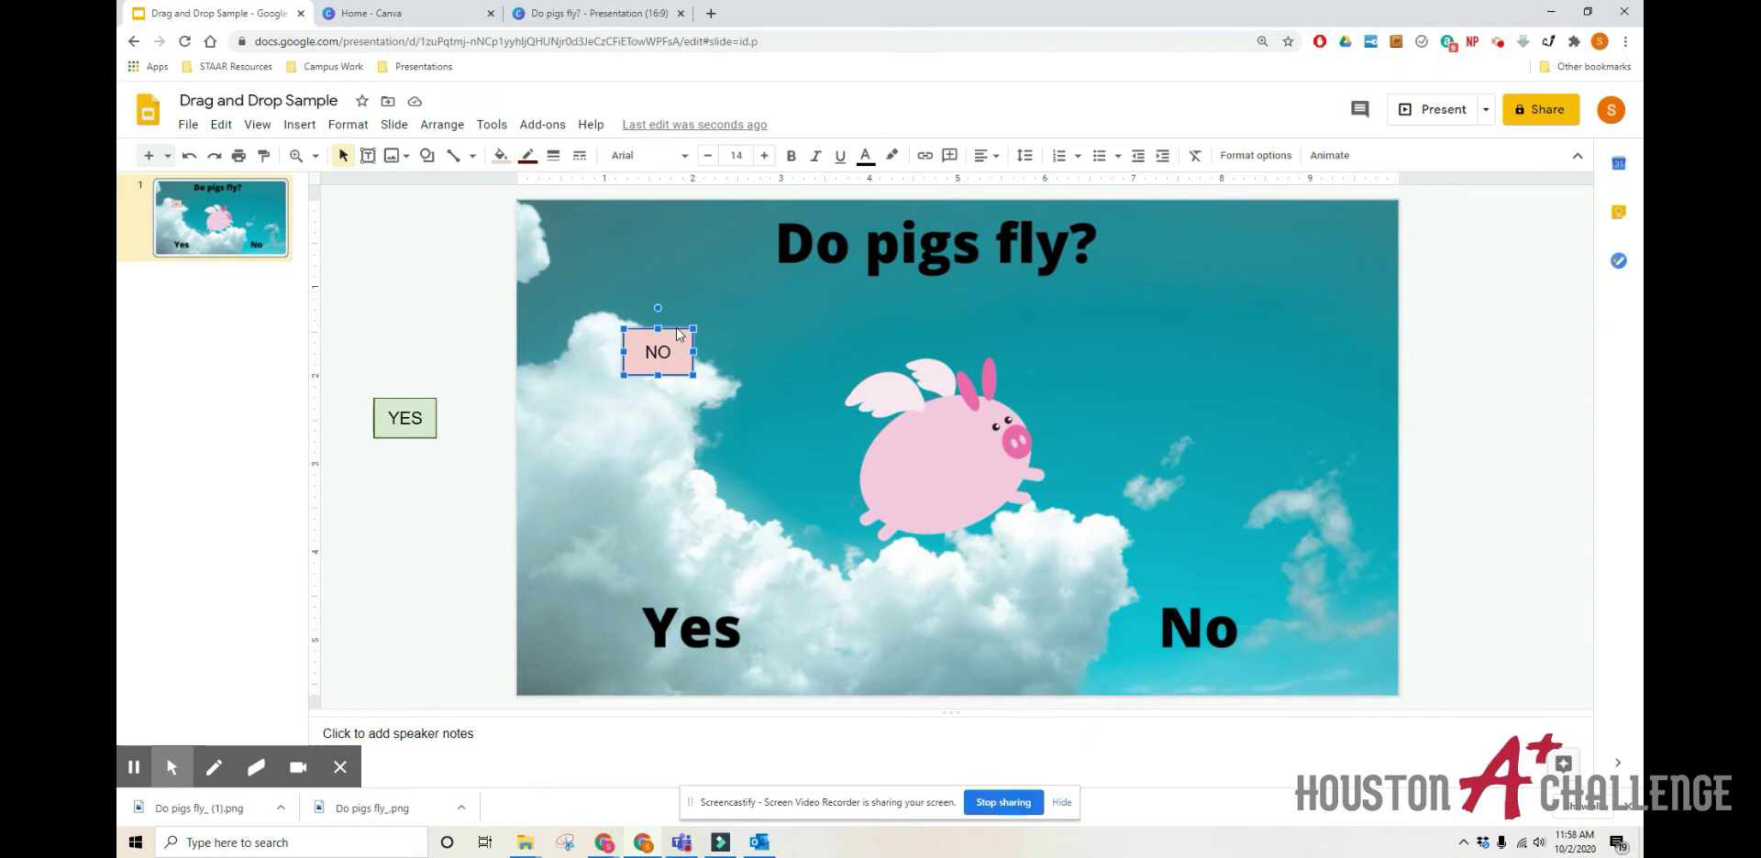
Step: Duplicate the "NO" box five times, then deselect the copies
key(ctrl+d)
key(ctrl+d)
key(ctrl+d)
key(ctrl+d)
key(ctrl+d)
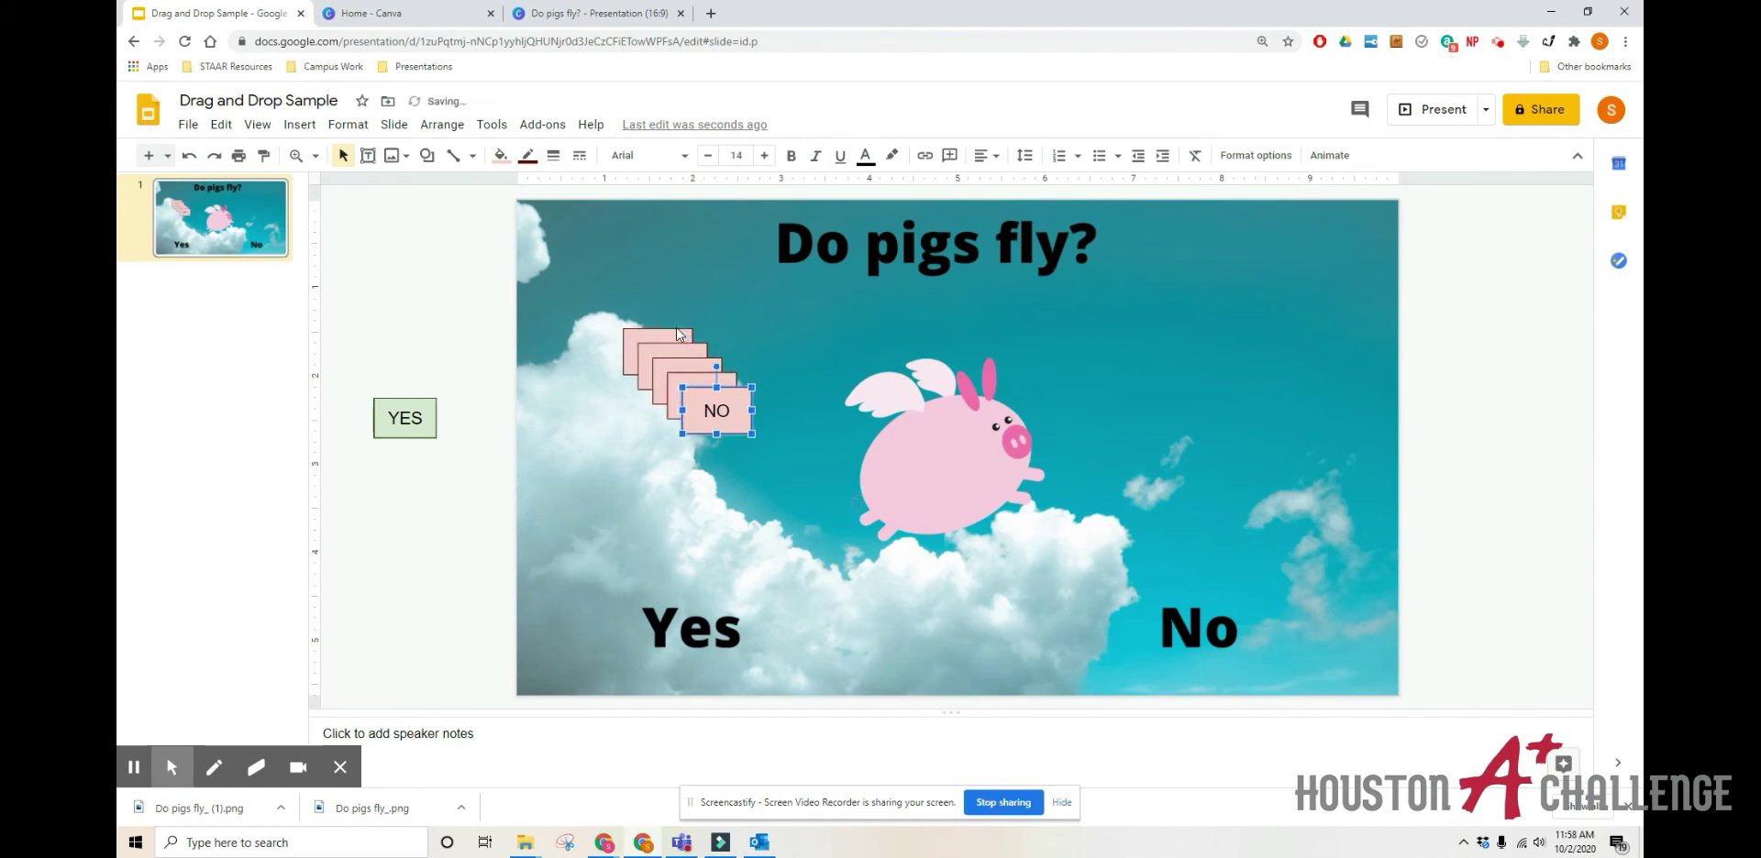
click(1075, 556)
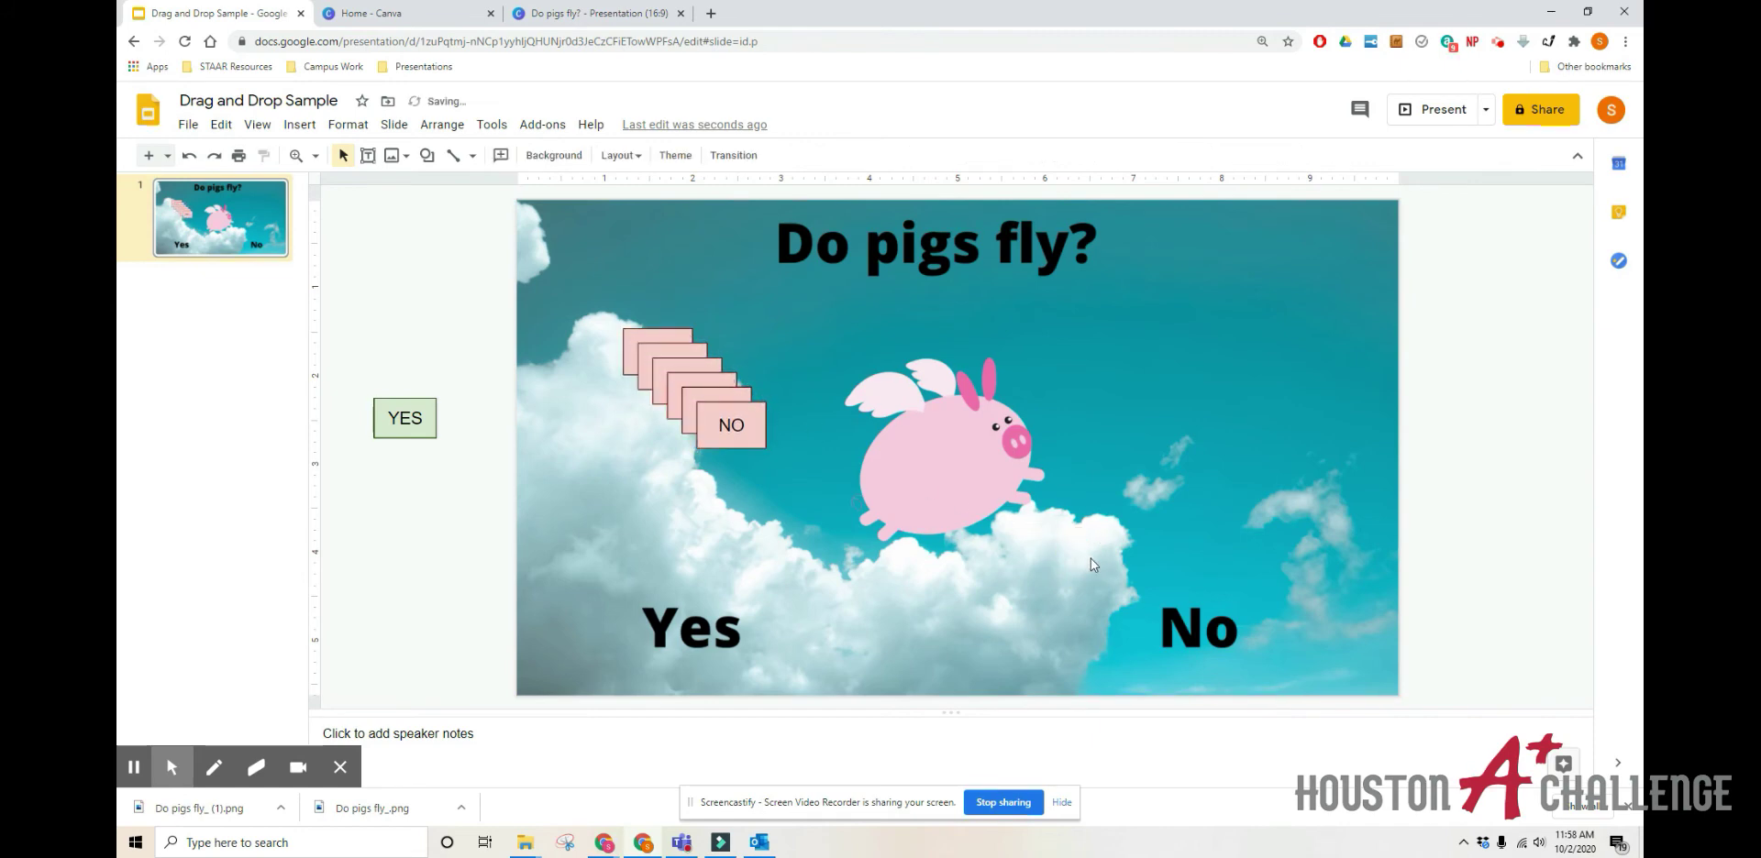
Step: Select all the "NO" boxes and align them to center and middle so they form one exact stack
drag(1070, 568, 570, 285)
click(442, 123)
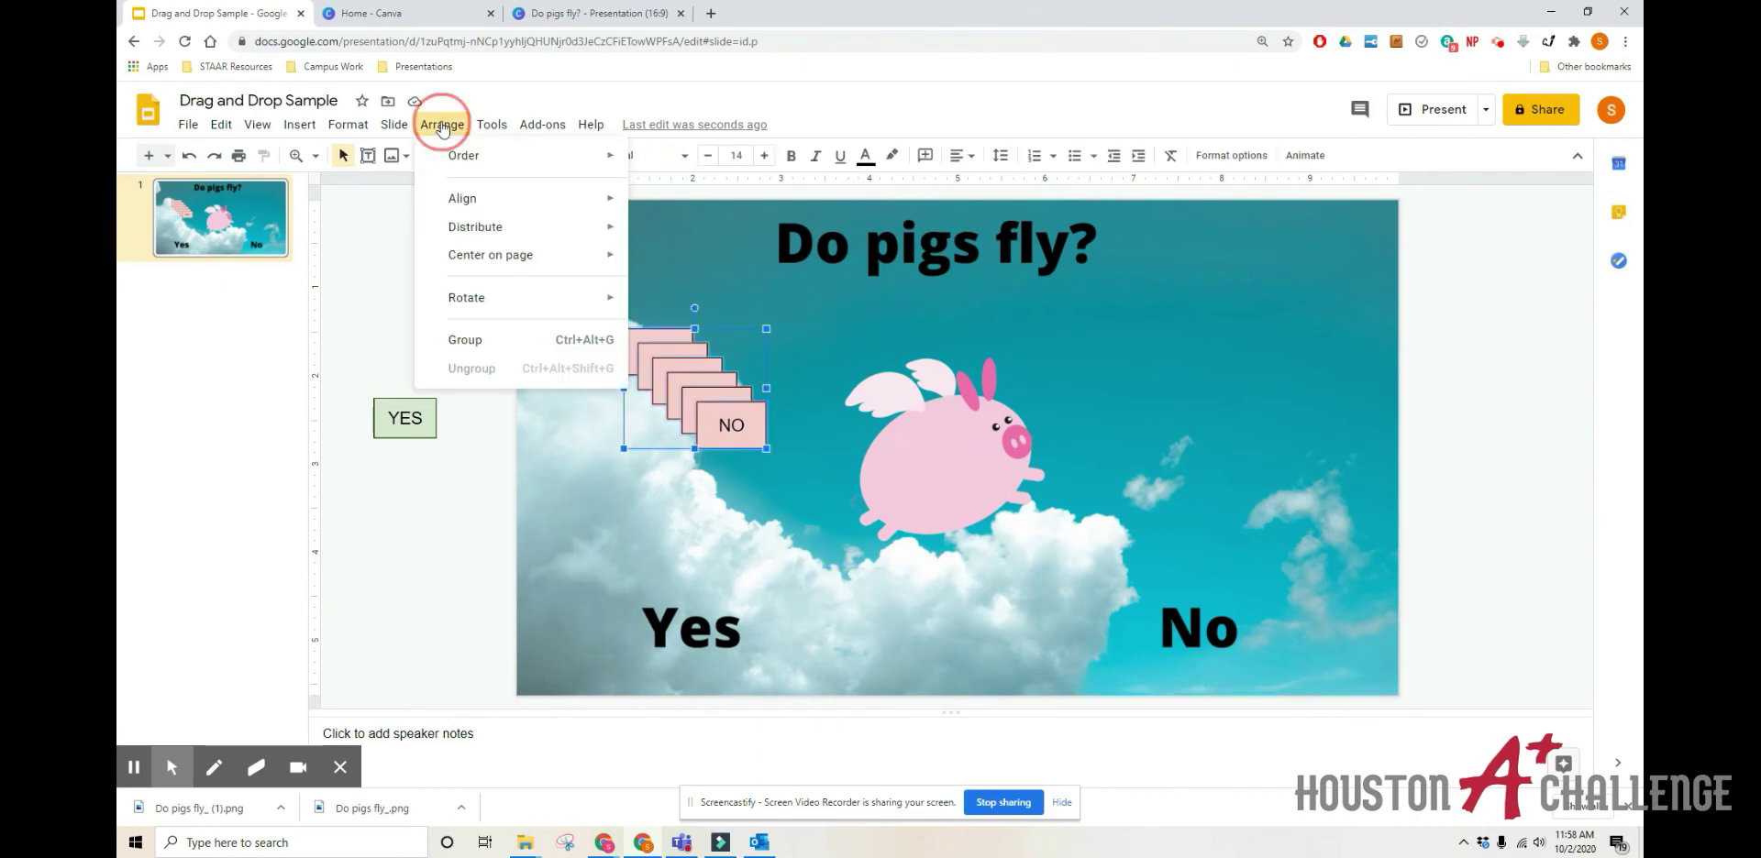
mouse_move(620, 214)
click(674, 232)
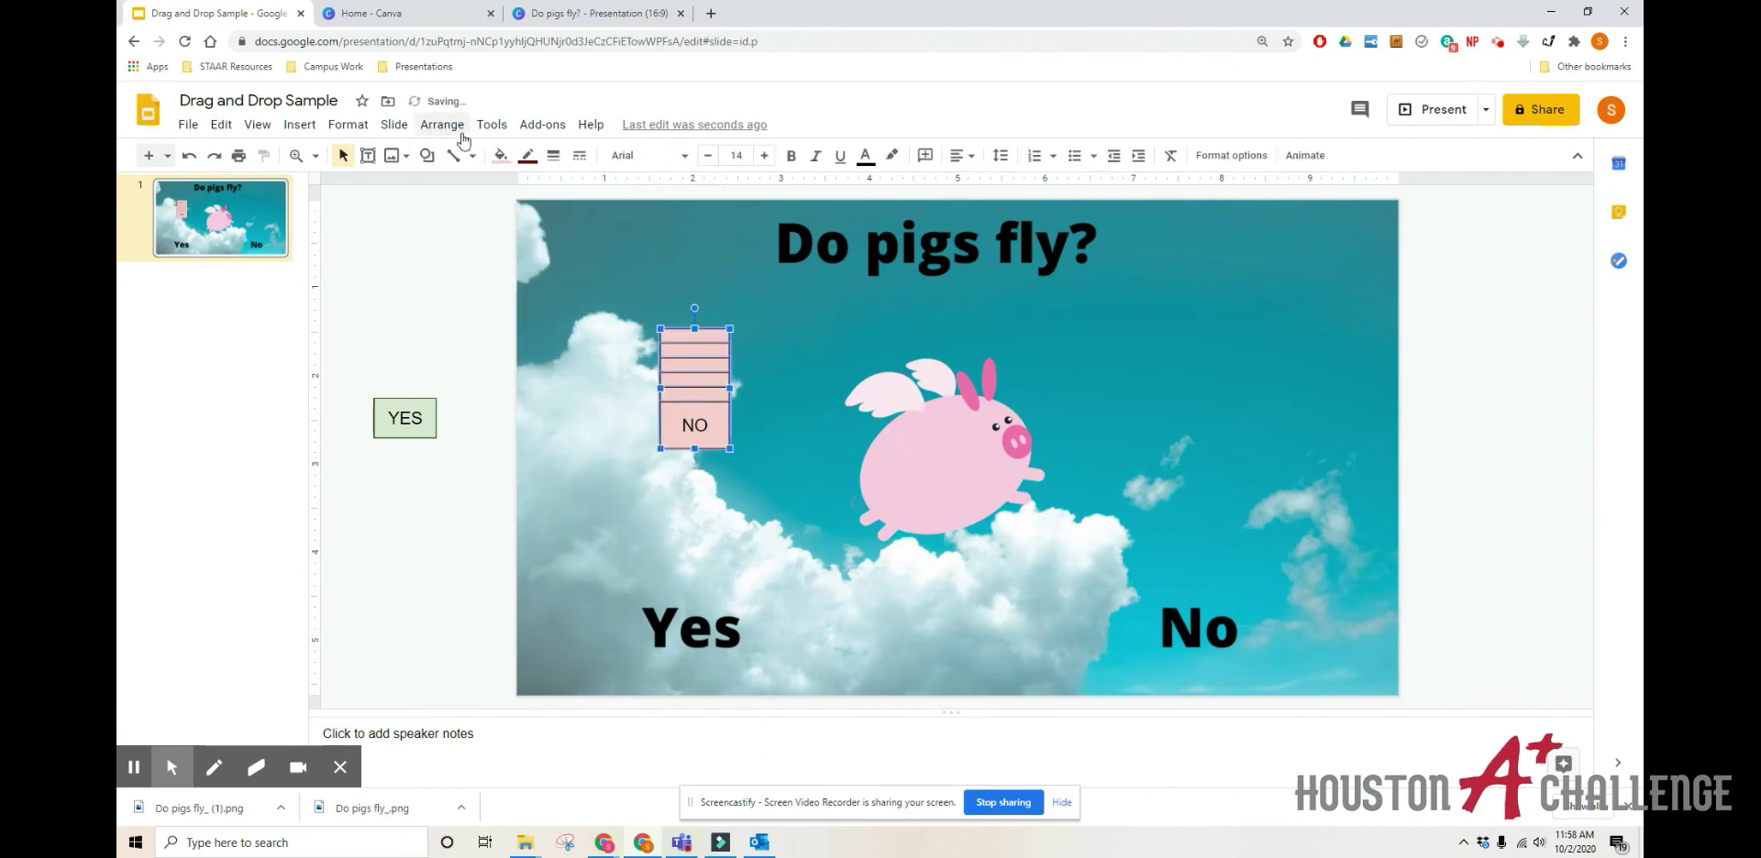
click(449, 126)
mouse_move(467, 196)
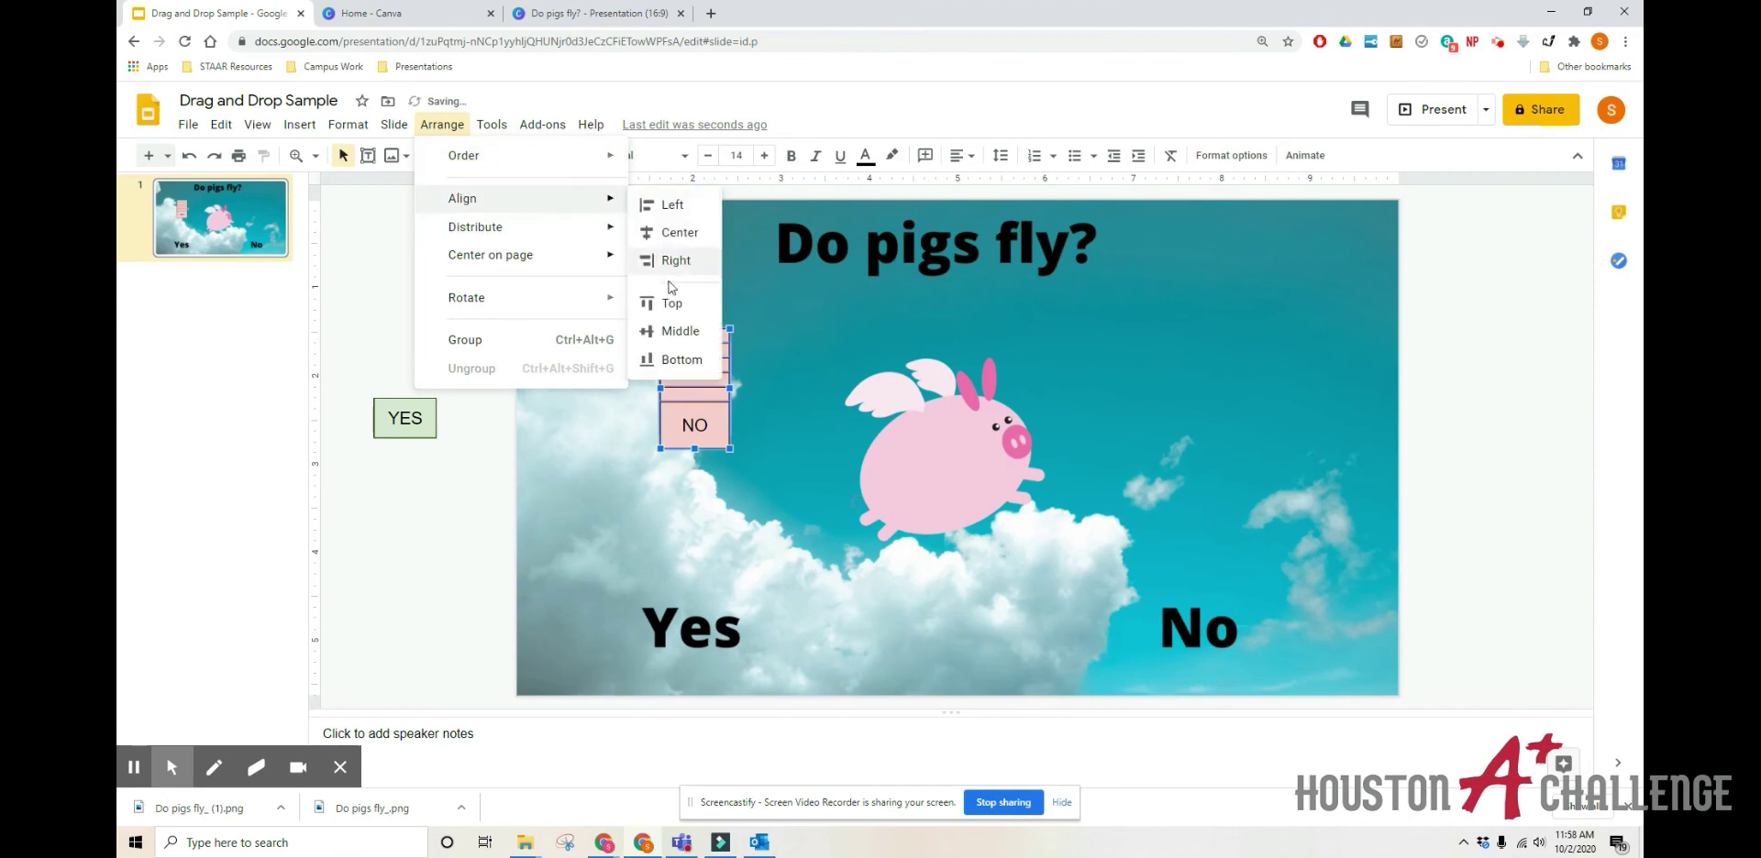
click(668, 328)
Step: Move the whole "NO" stack off the slide, directly to the right of the "YES" stack, and compare the two box sizes
drag(697, 386, 478, 417)
click(431, 333)
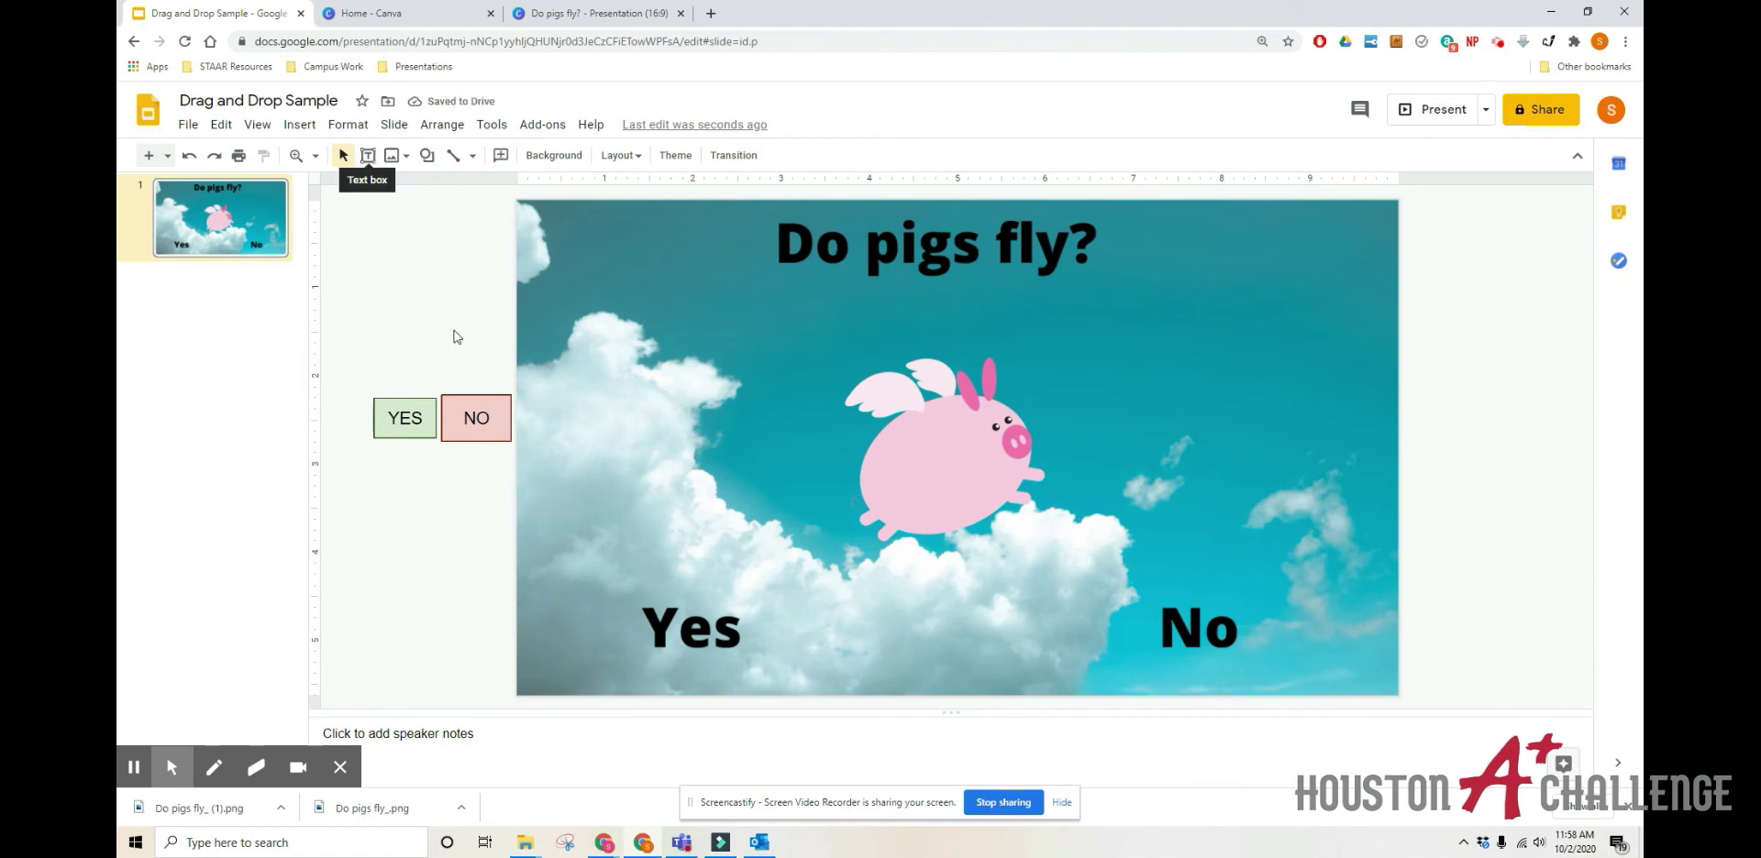
click(504, 442)
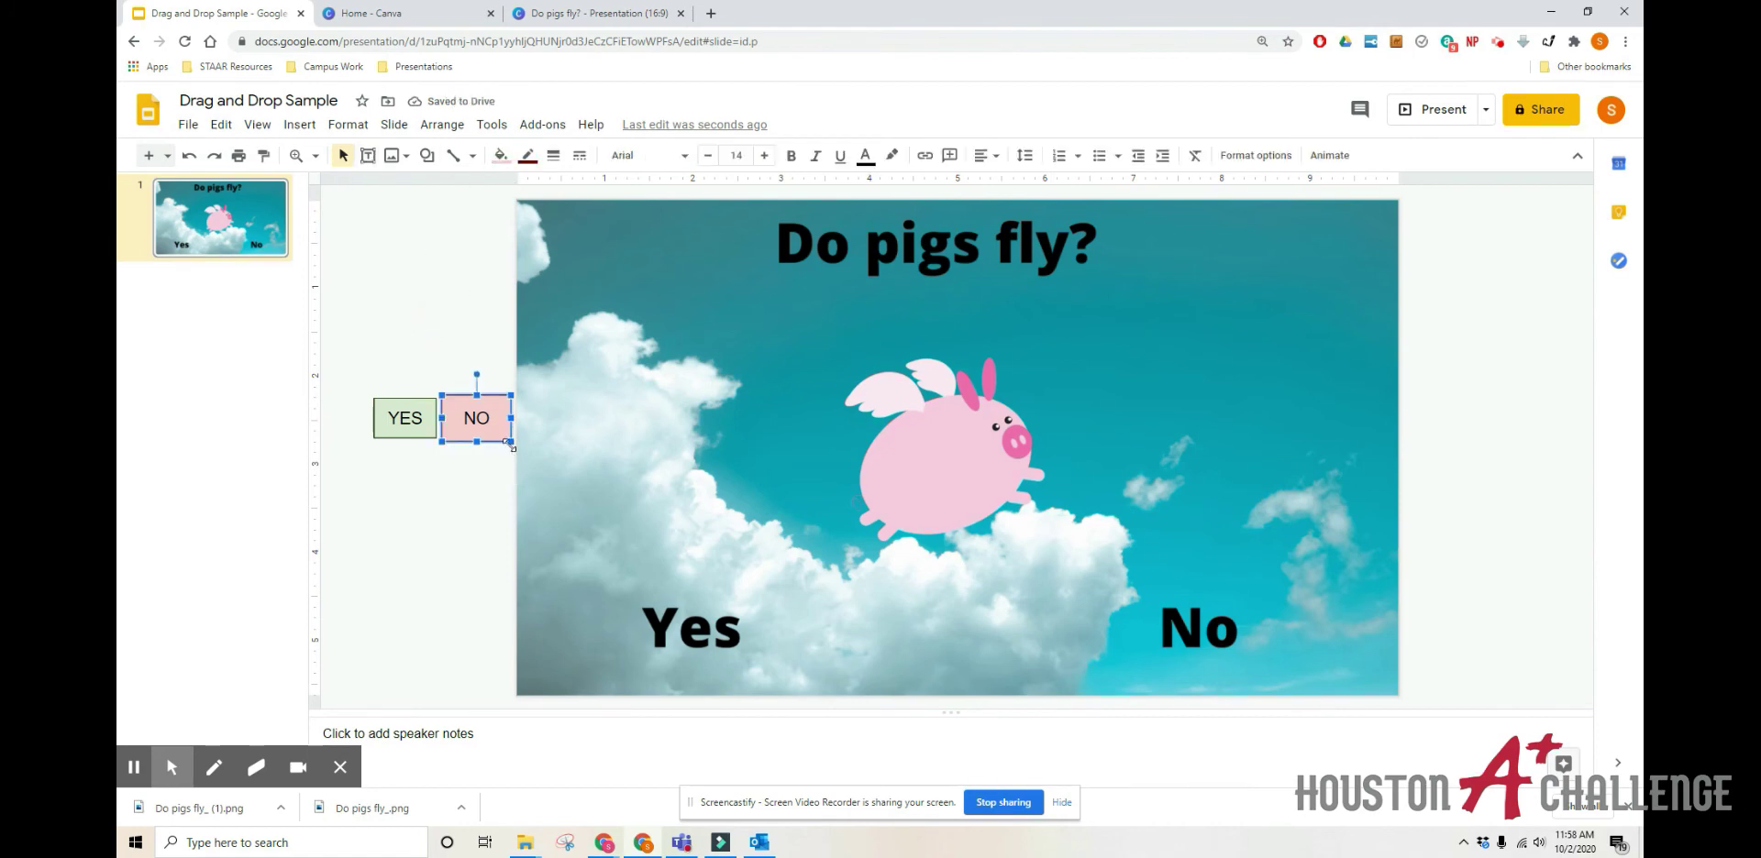
click(466, 522)
click(387, 438)
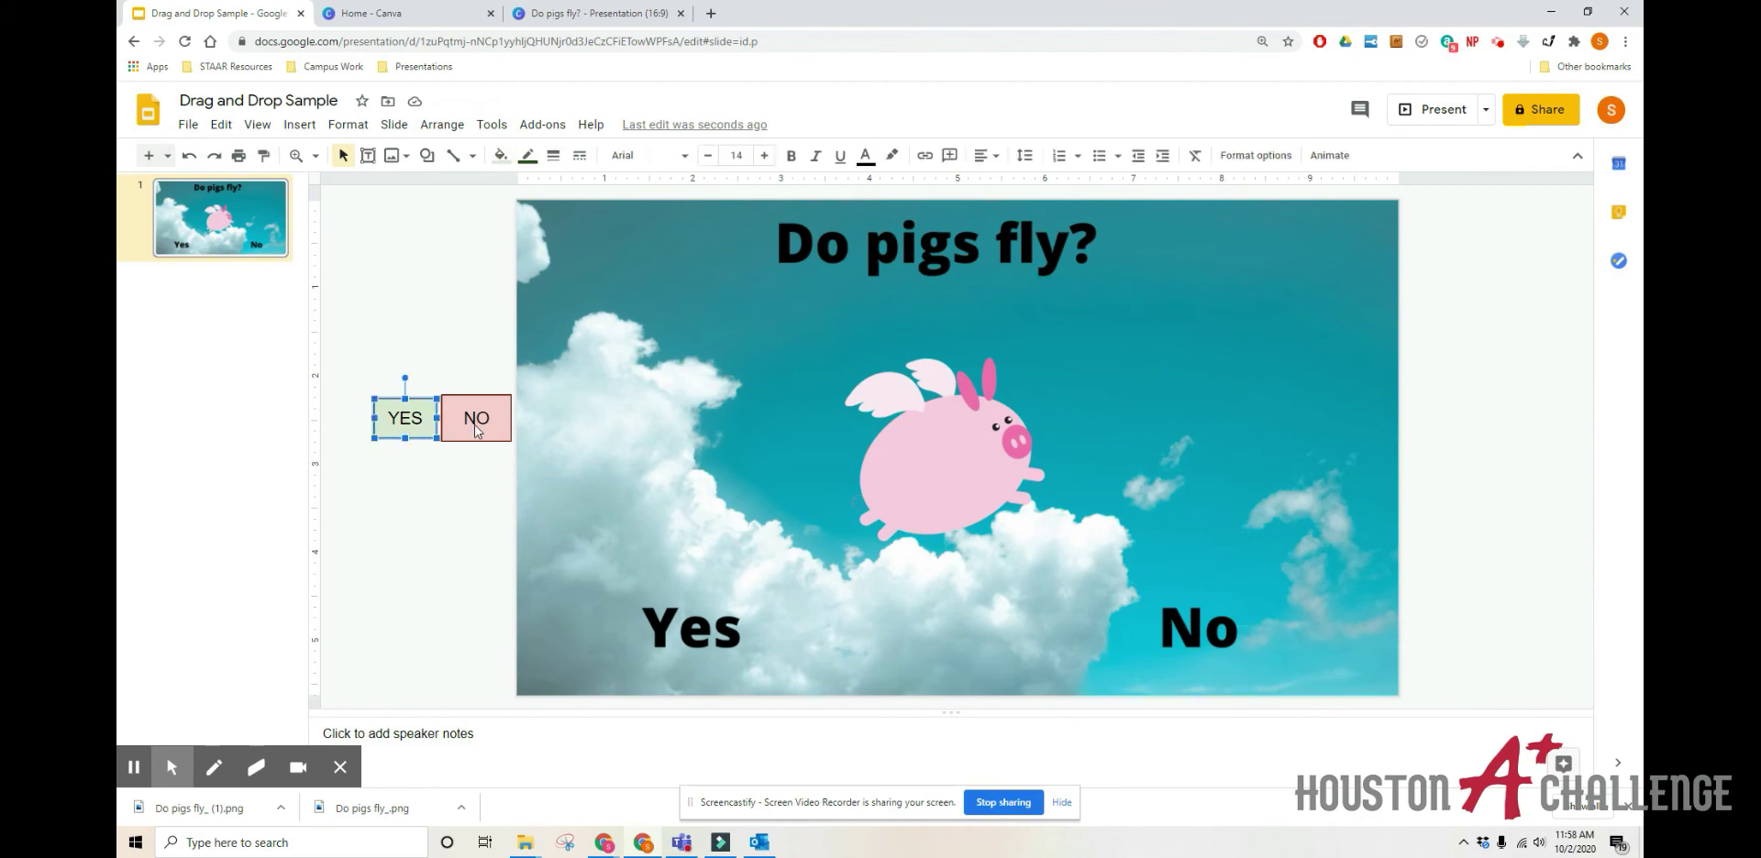
Step: Try to shrink only the top "NO" box to the size of the "YES" box
click(503, 439)
drag(511, 443, 505, 435)
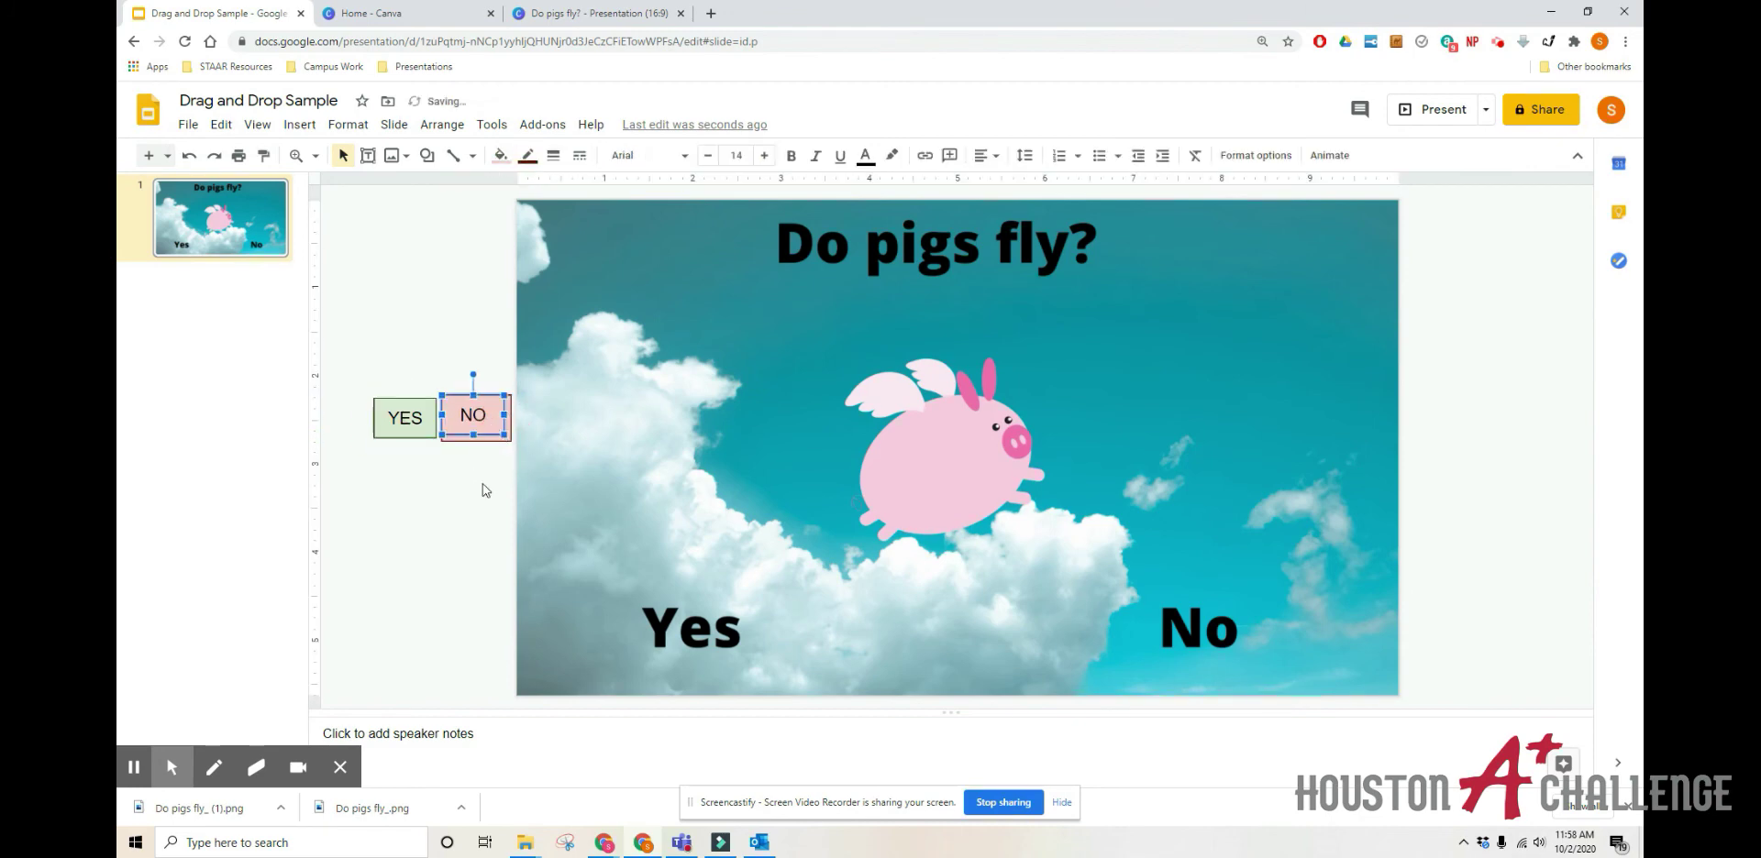
click(485, 490)
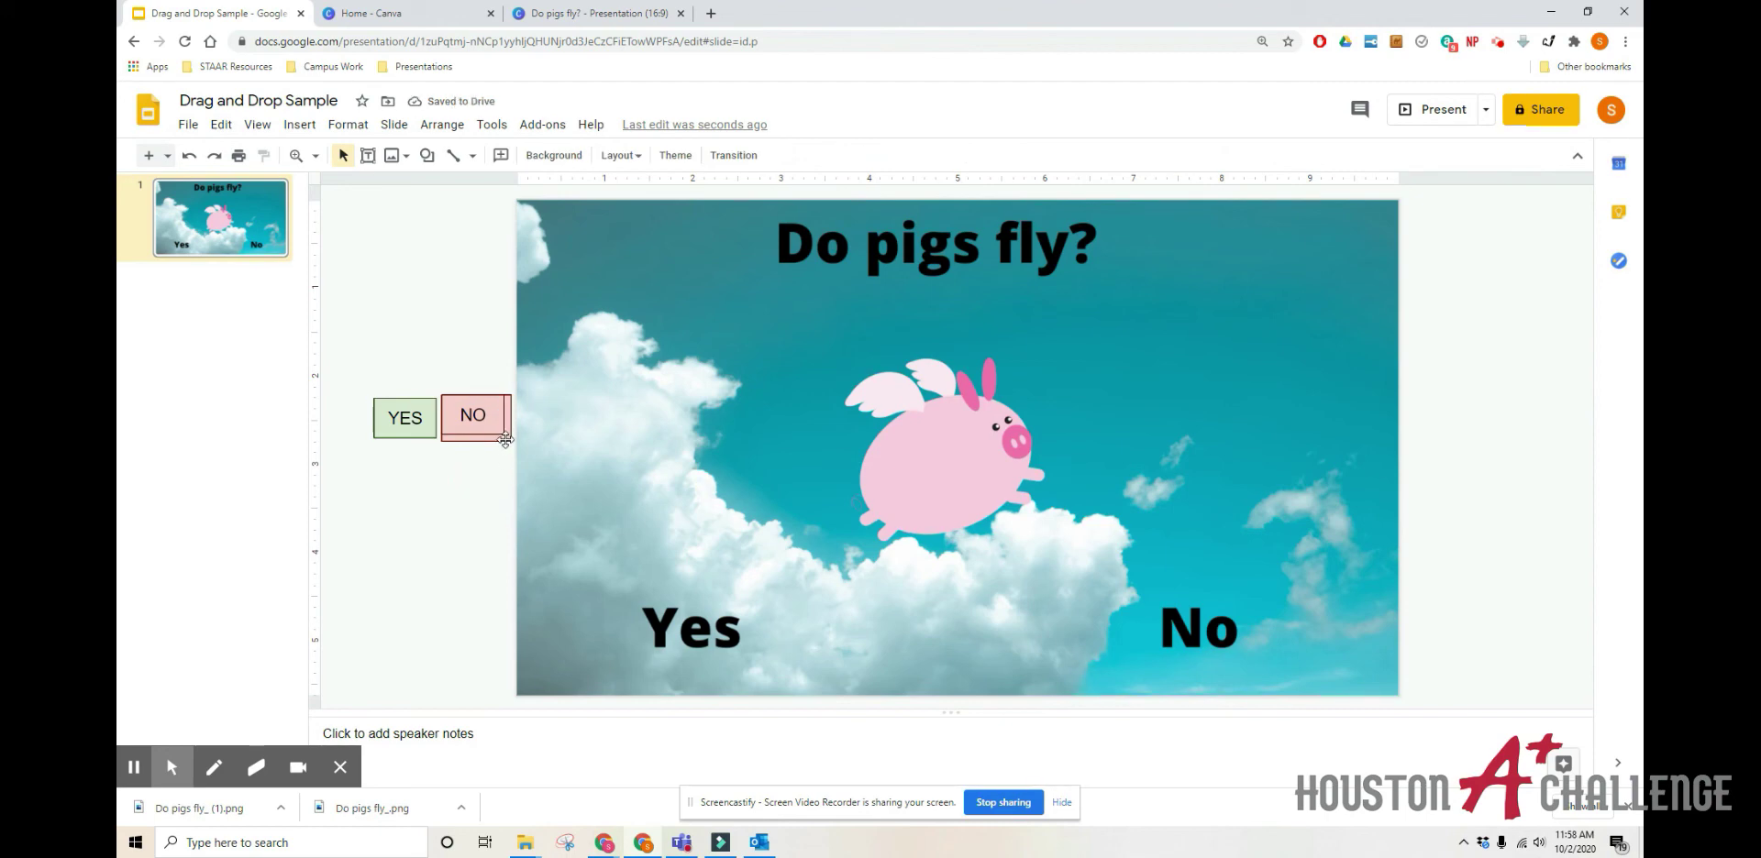
click(488, 422)
click(482, 481)
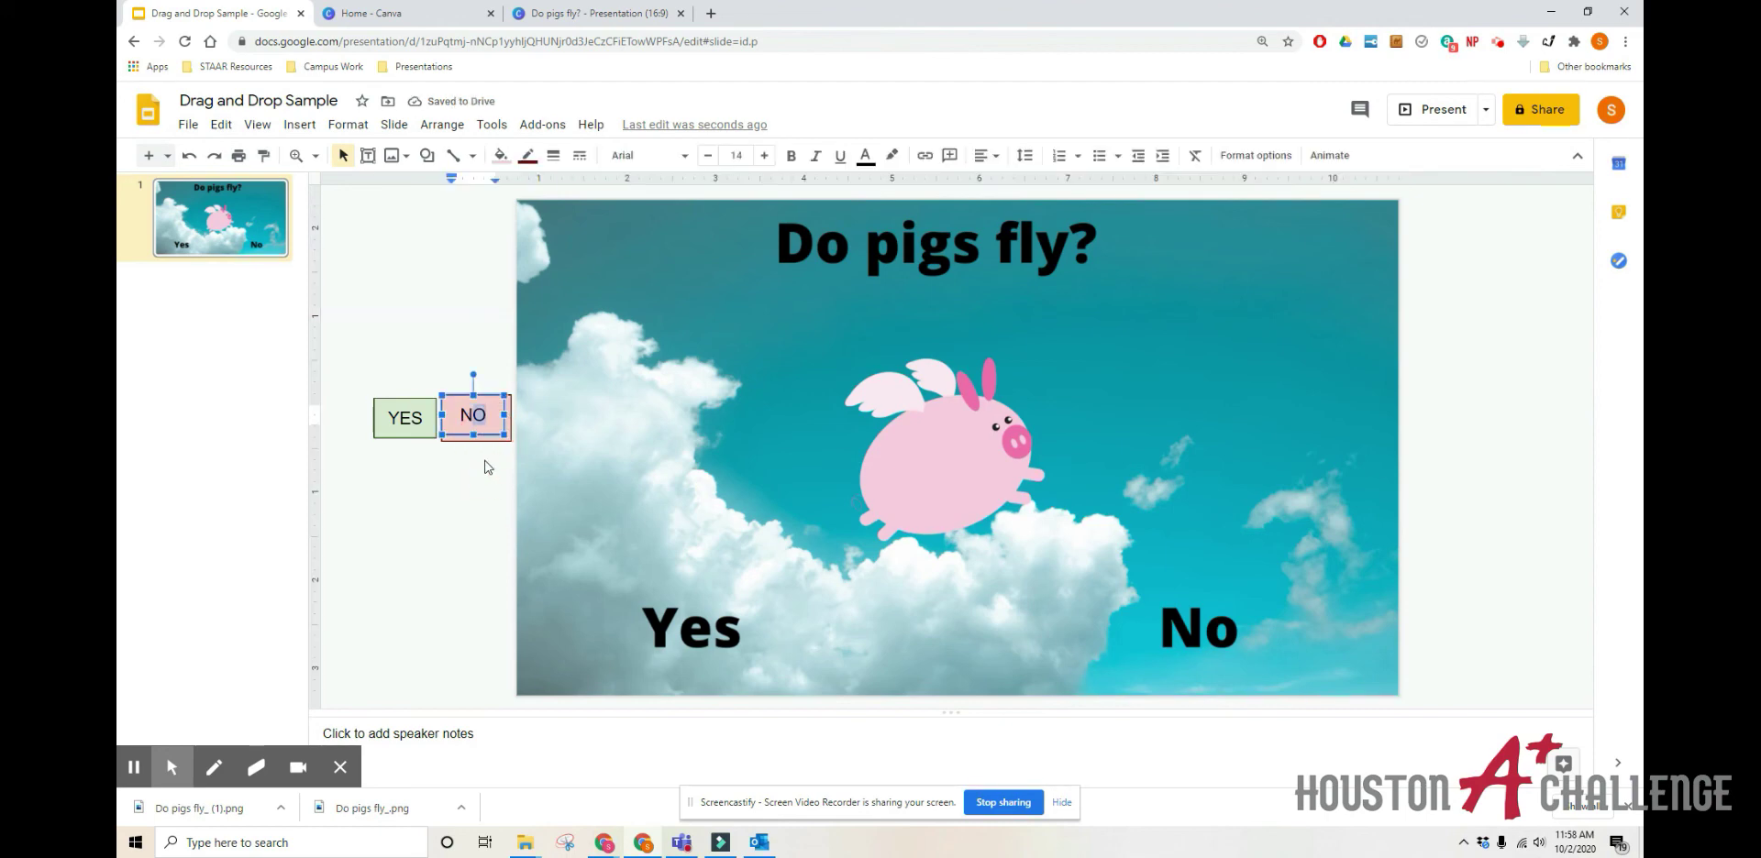
Step: Reduce the height of all stacked "NO" boxes together, and enlarge the top one to match the others
drag(500, 469, 511, 435)
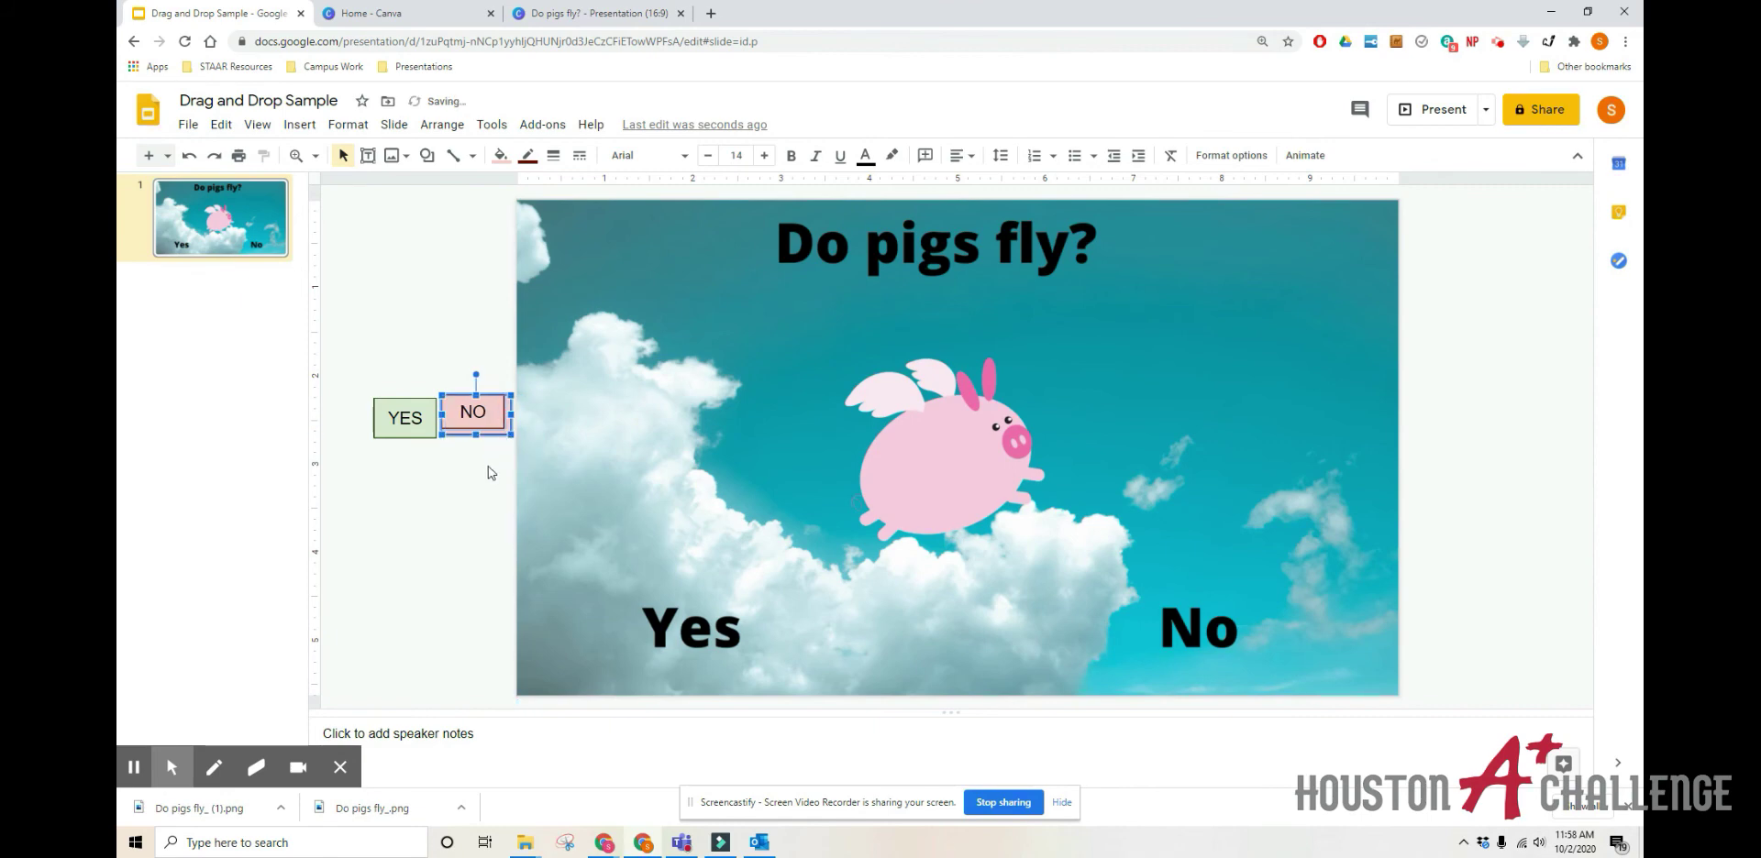
click(496, 448)
click(495, 421)
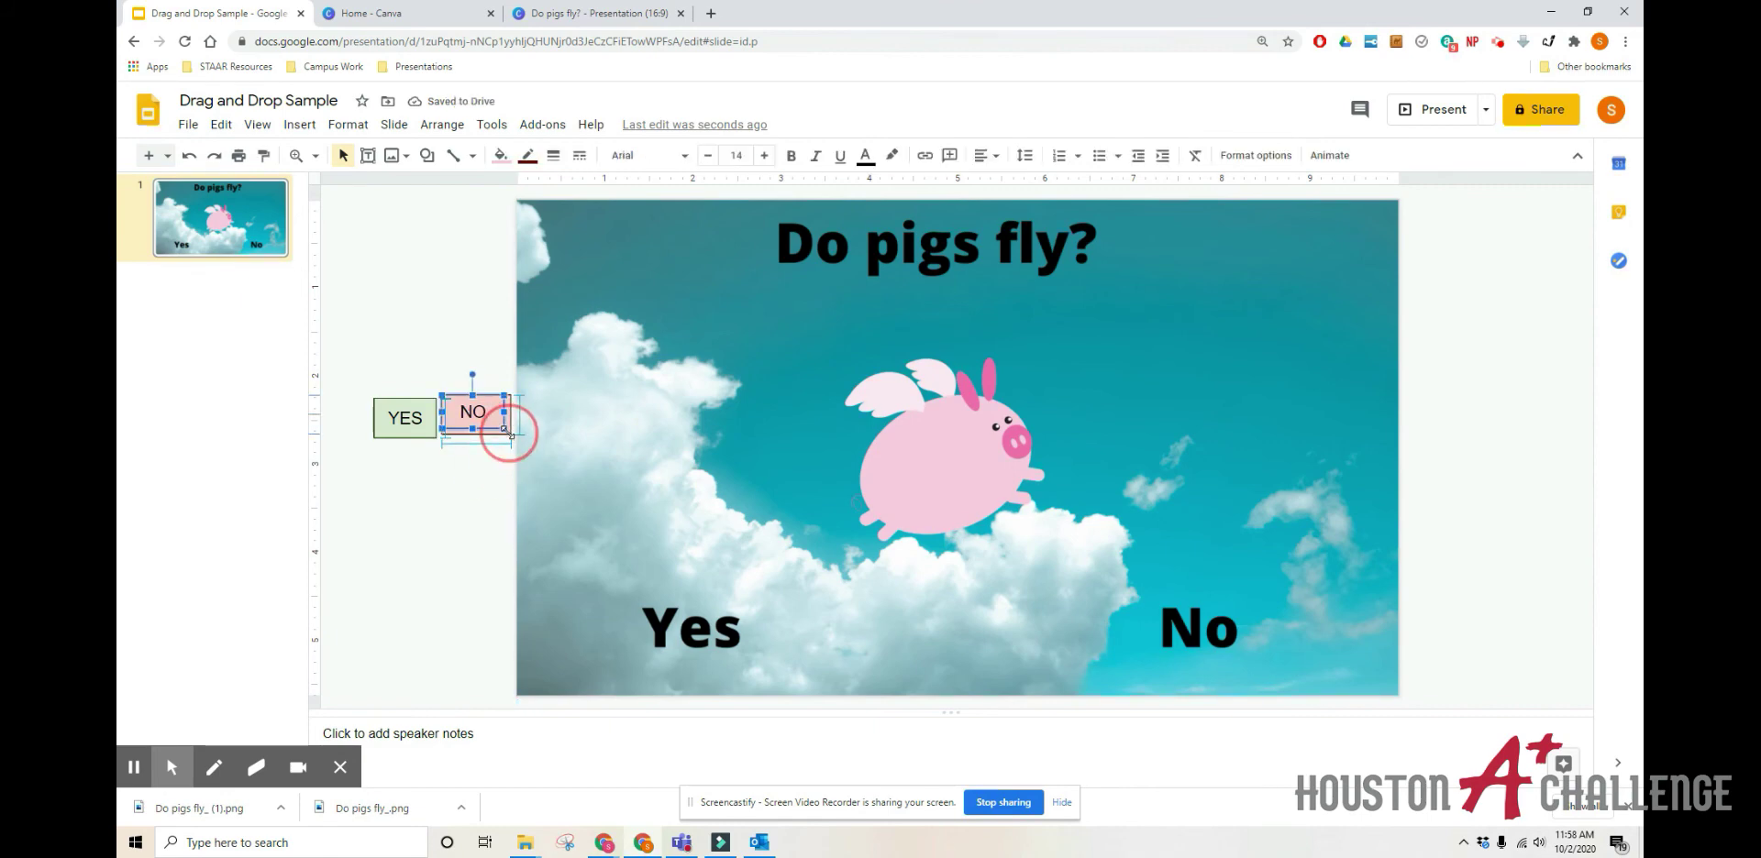
drag(503, 424, 511, 435)
click(492, 468)
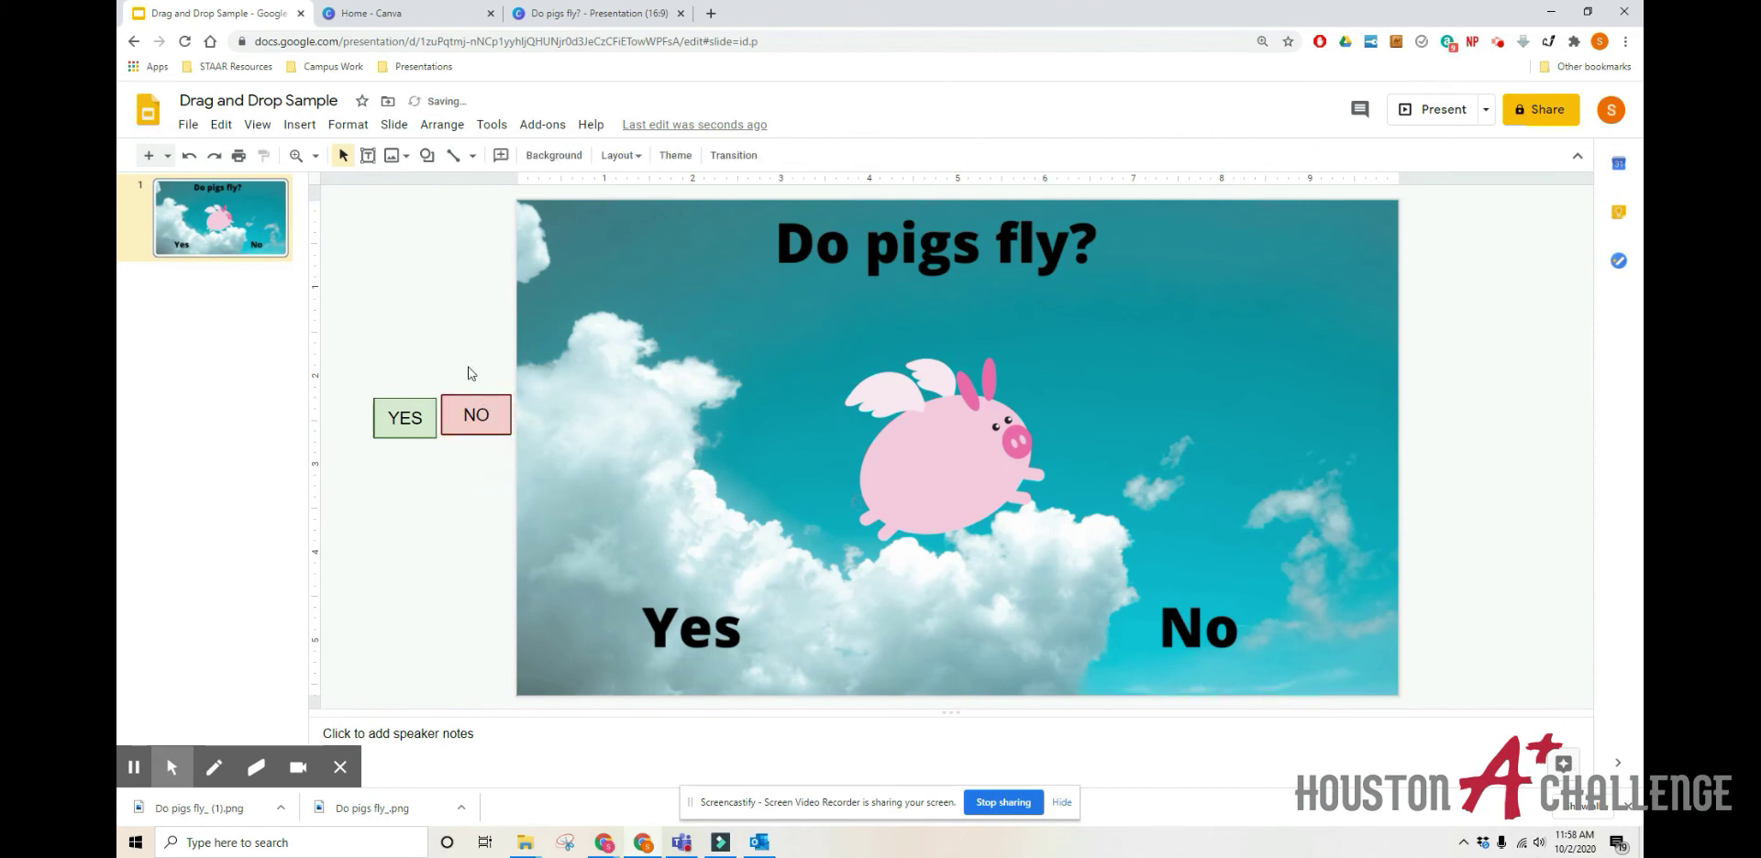
Step: Select the whole "NO" stack and move it slightly down so it sits level with the "YES" stack
drag(435, 356, 487, 416)
click(487, 472)
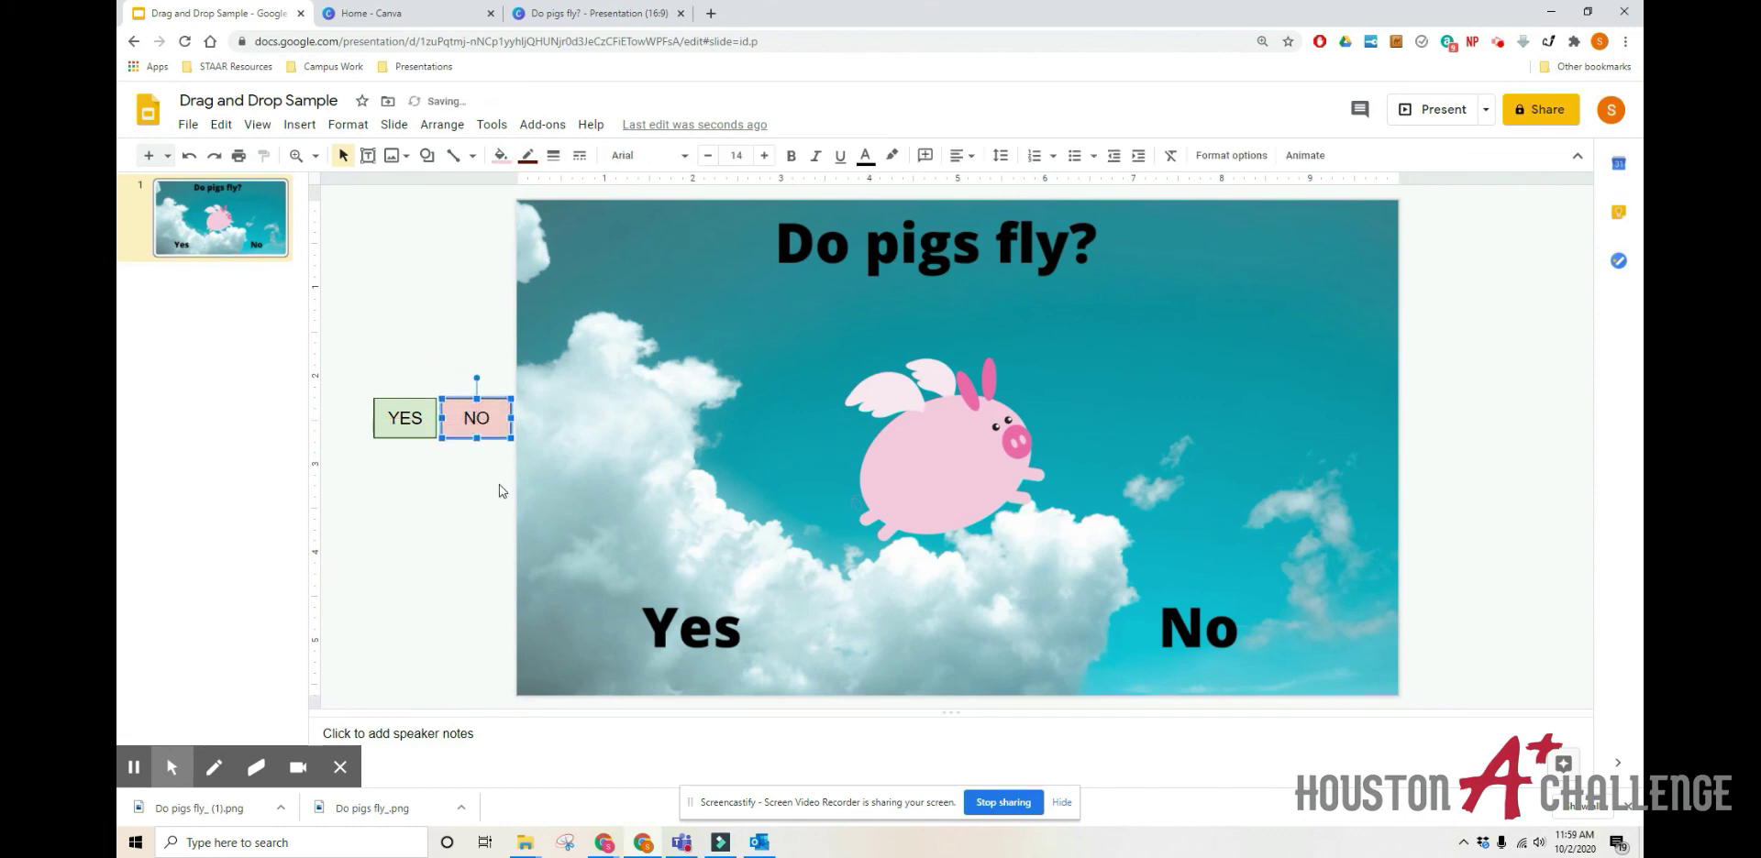
click(473, 534)
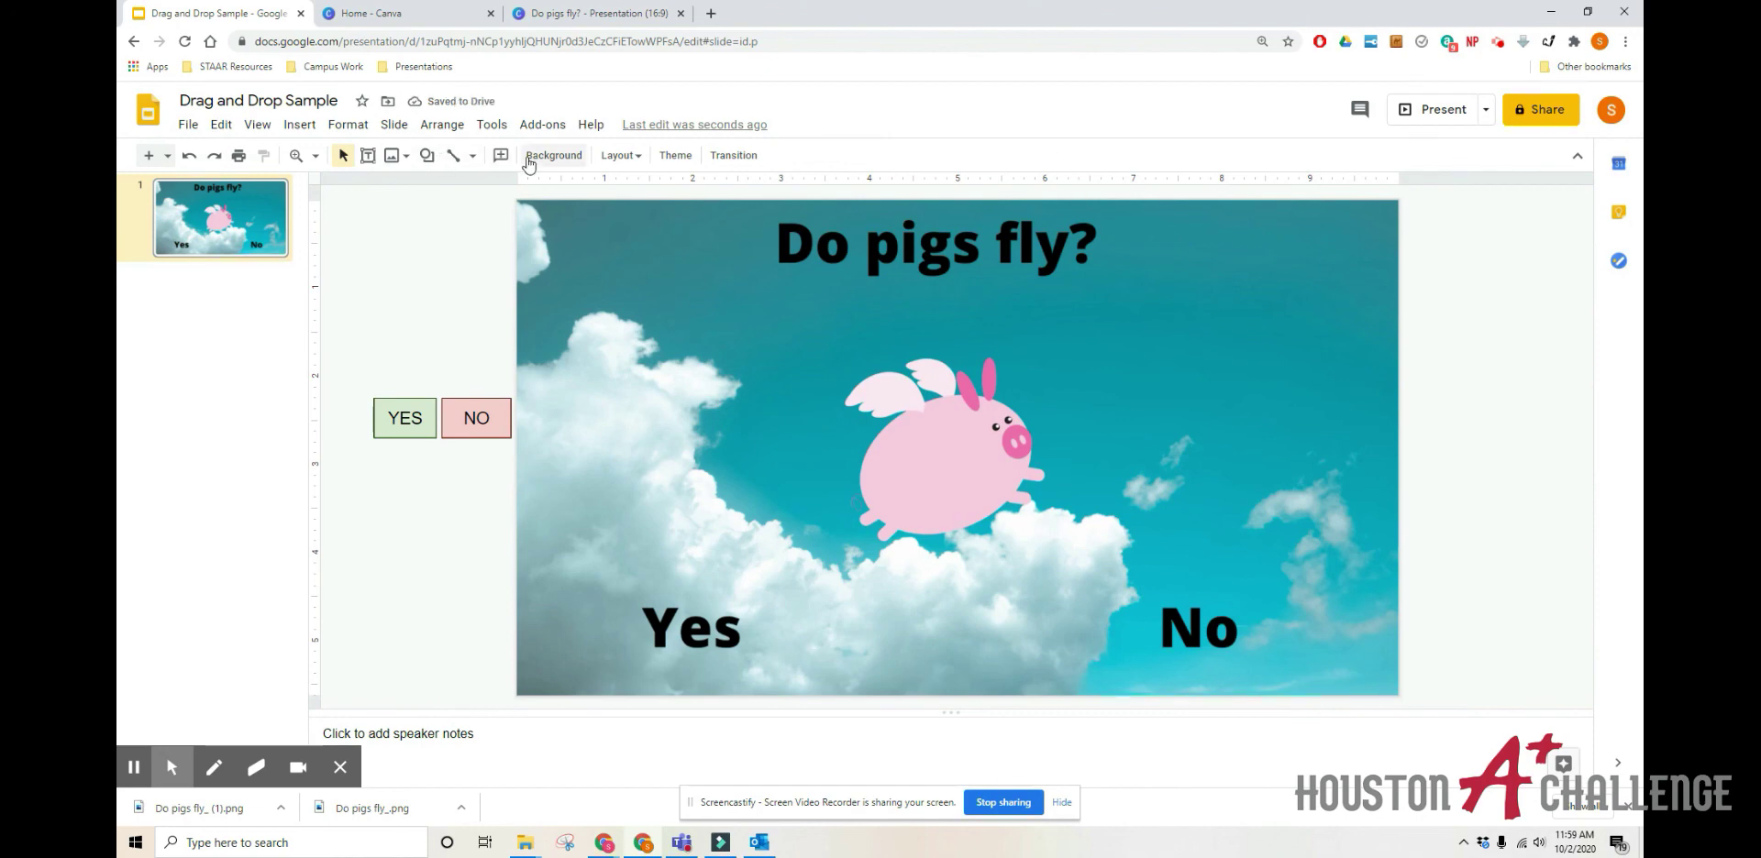
Step: Add a text box above the stacks reading "Student Instructions:" and "Drag your answer from the pile below to the yes or no spot on the slide."
click(368, 156)
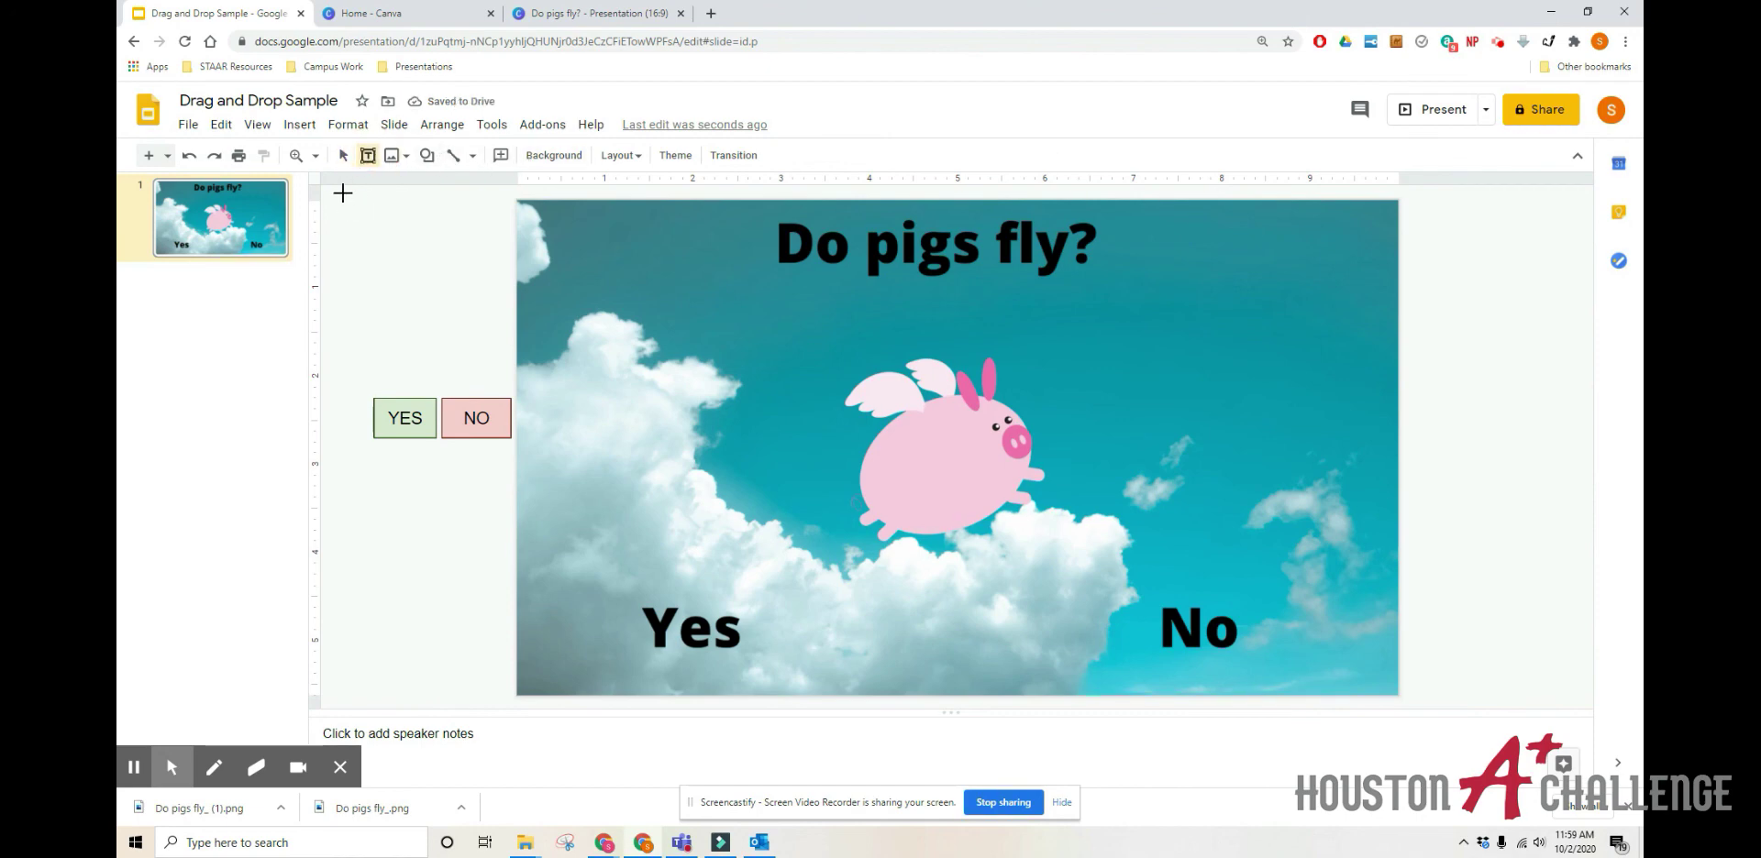
drag(342, 193, 511, 393)
text(St)
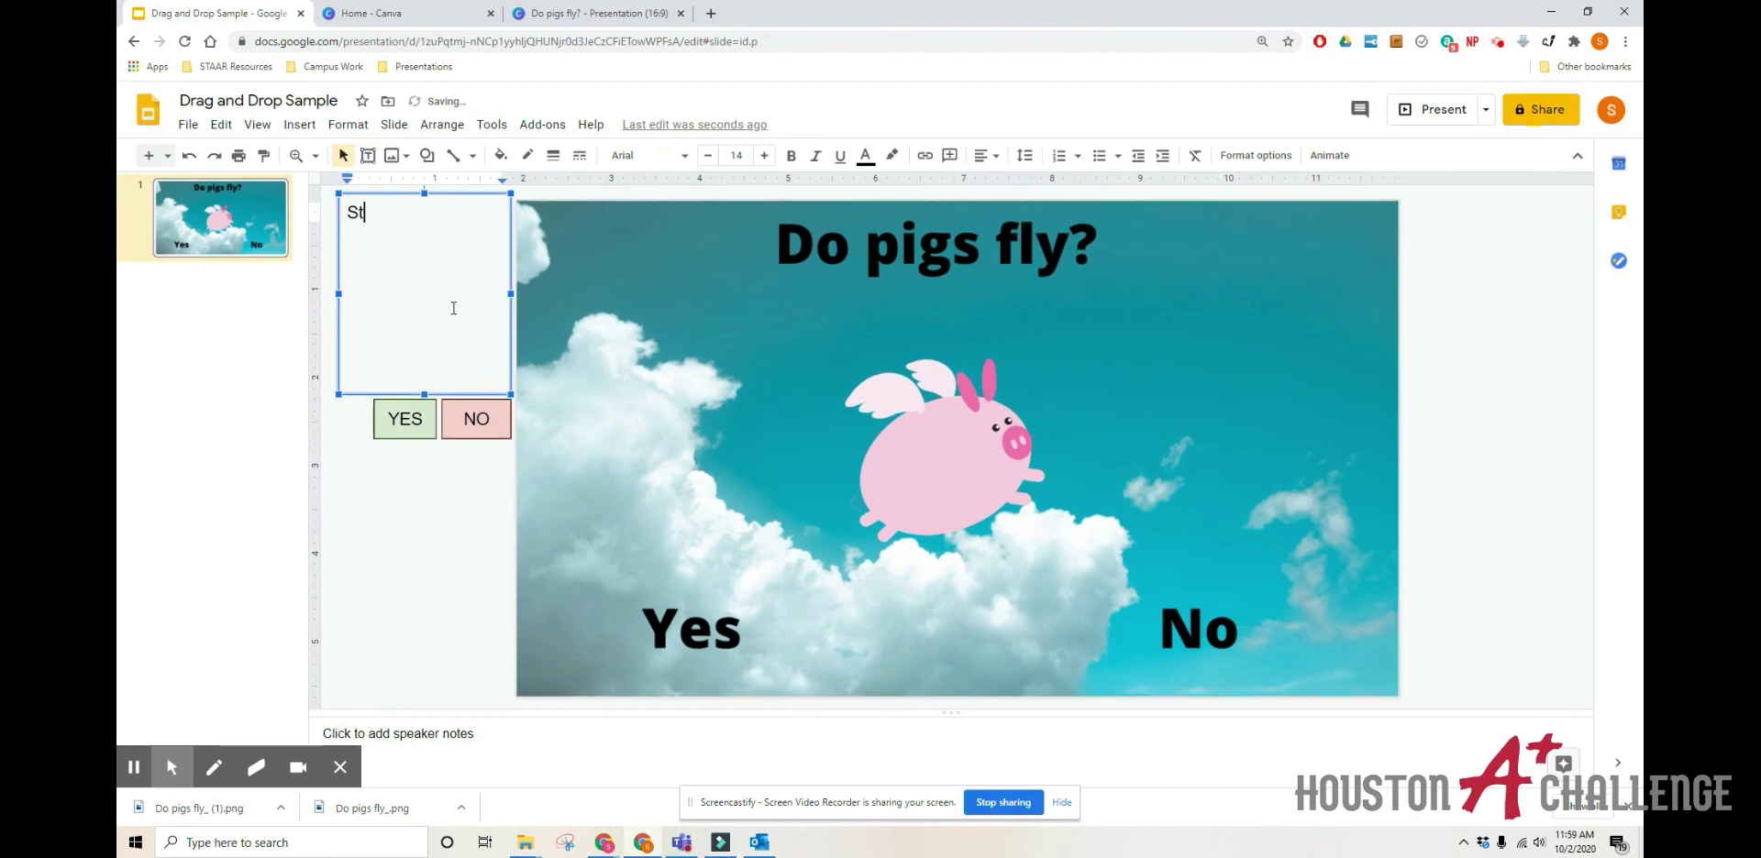
text(udent Instruct)
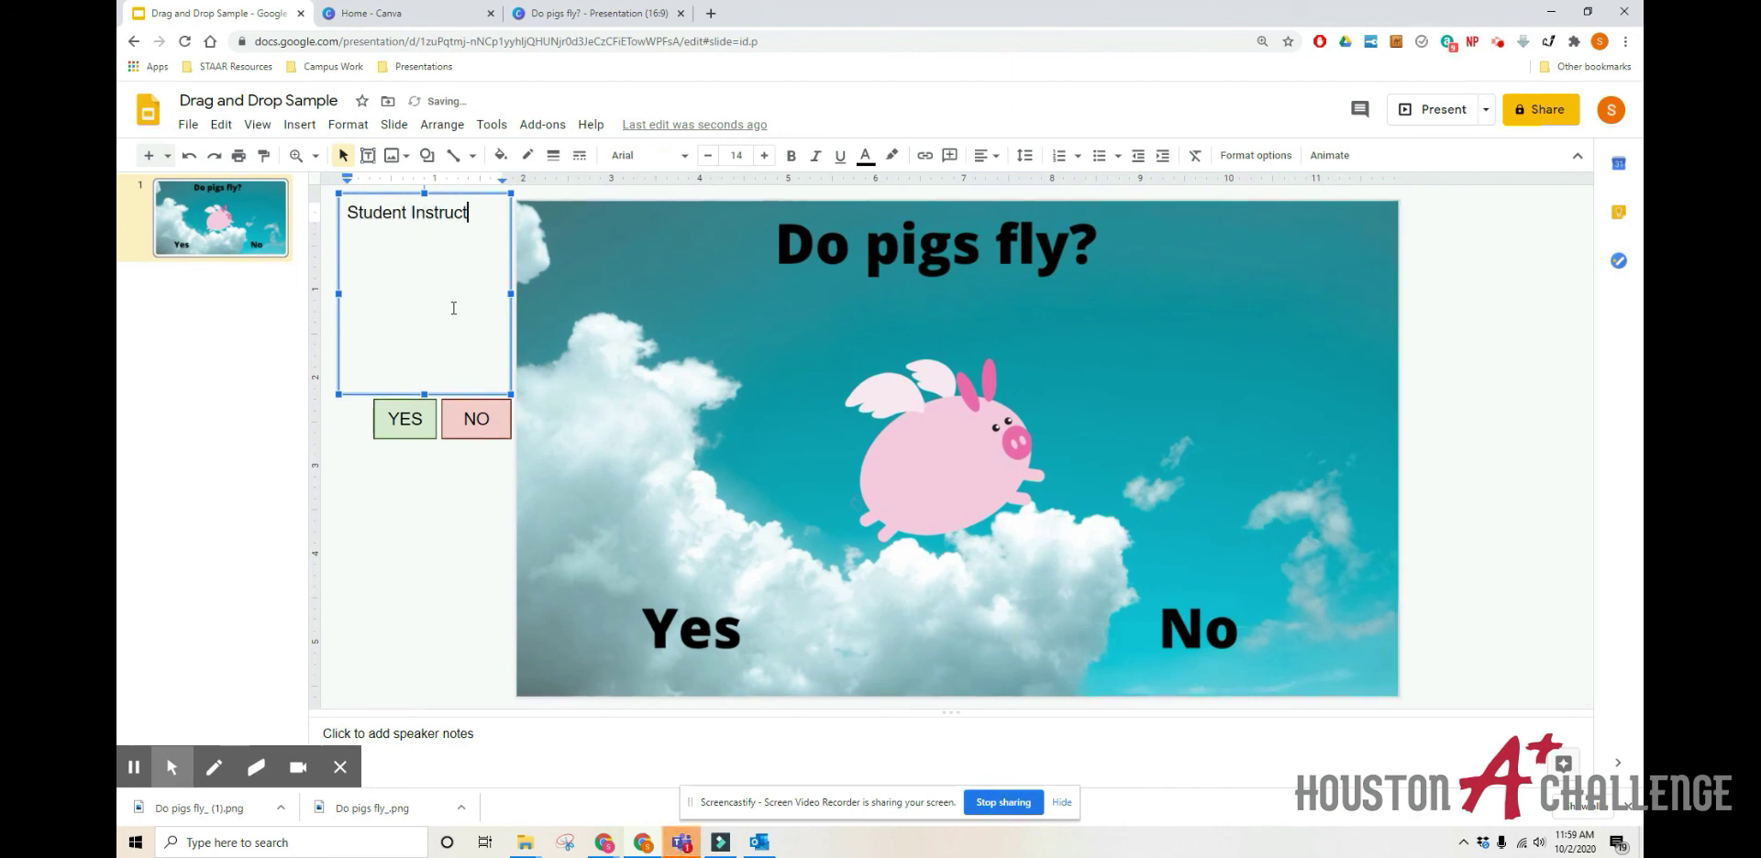
text(ions:)
key(Return)
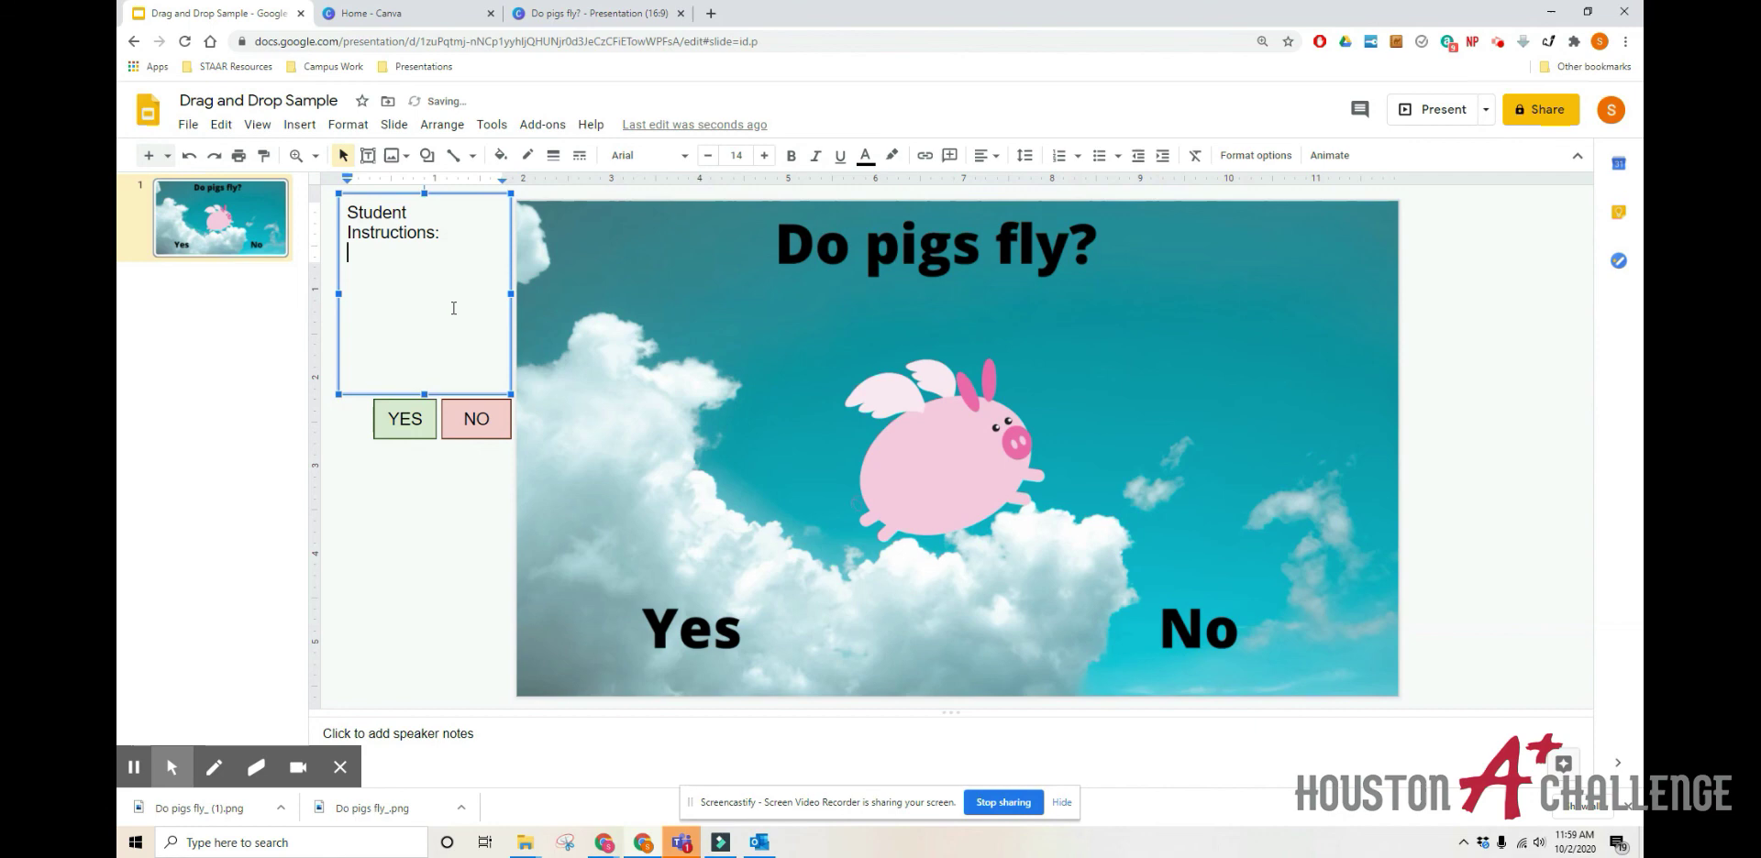
text(Drag your )
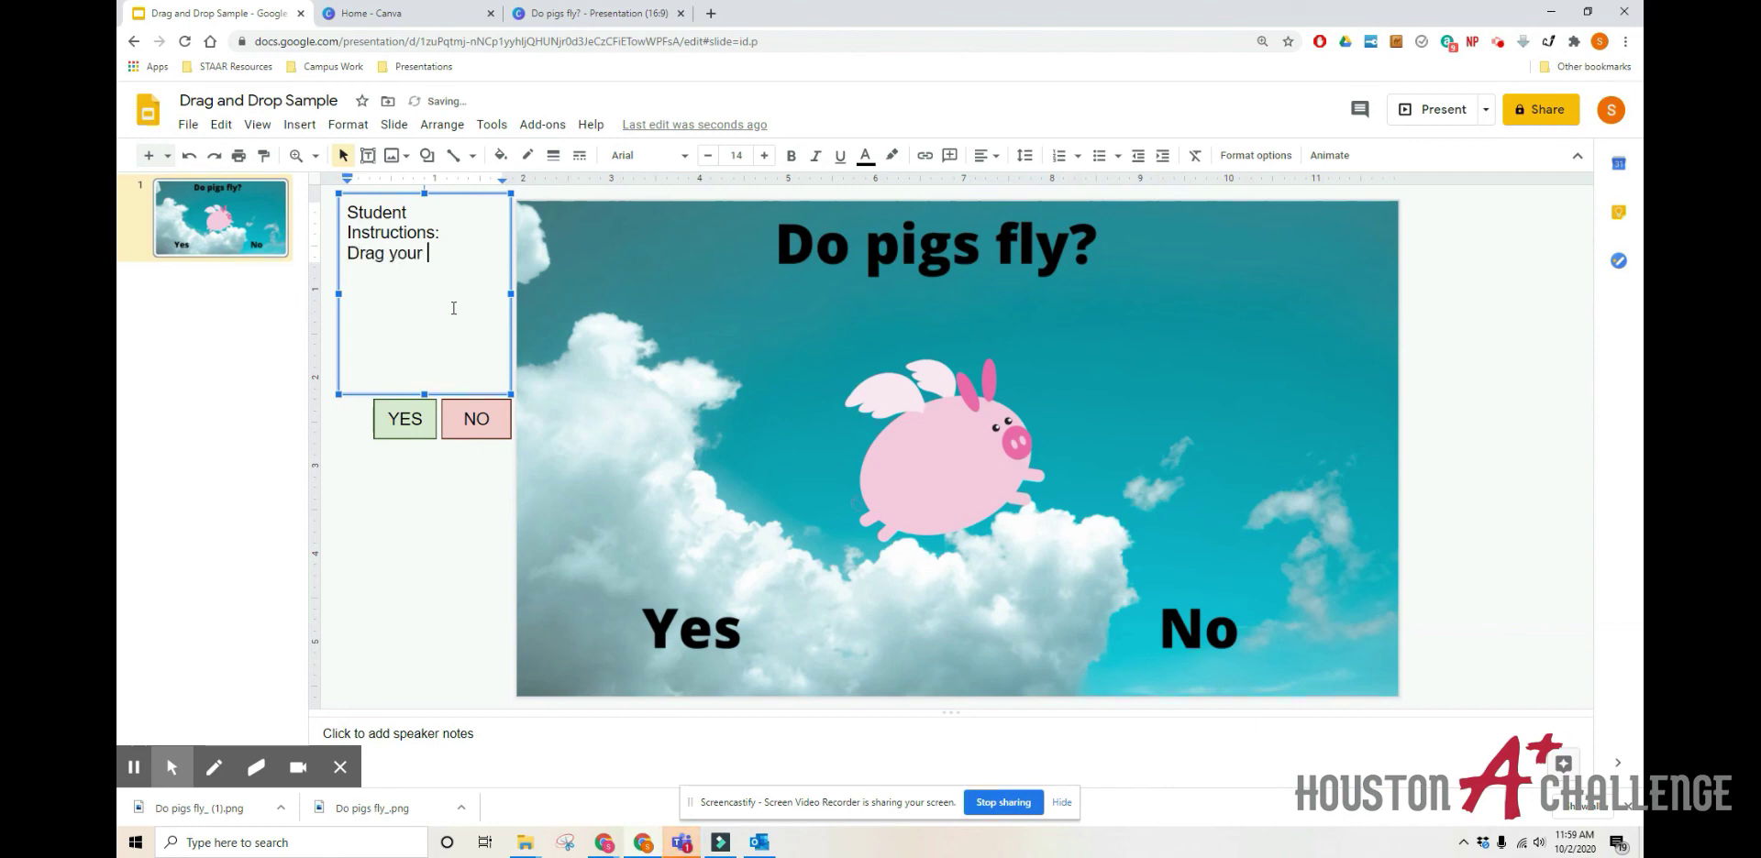
text(answer fro)
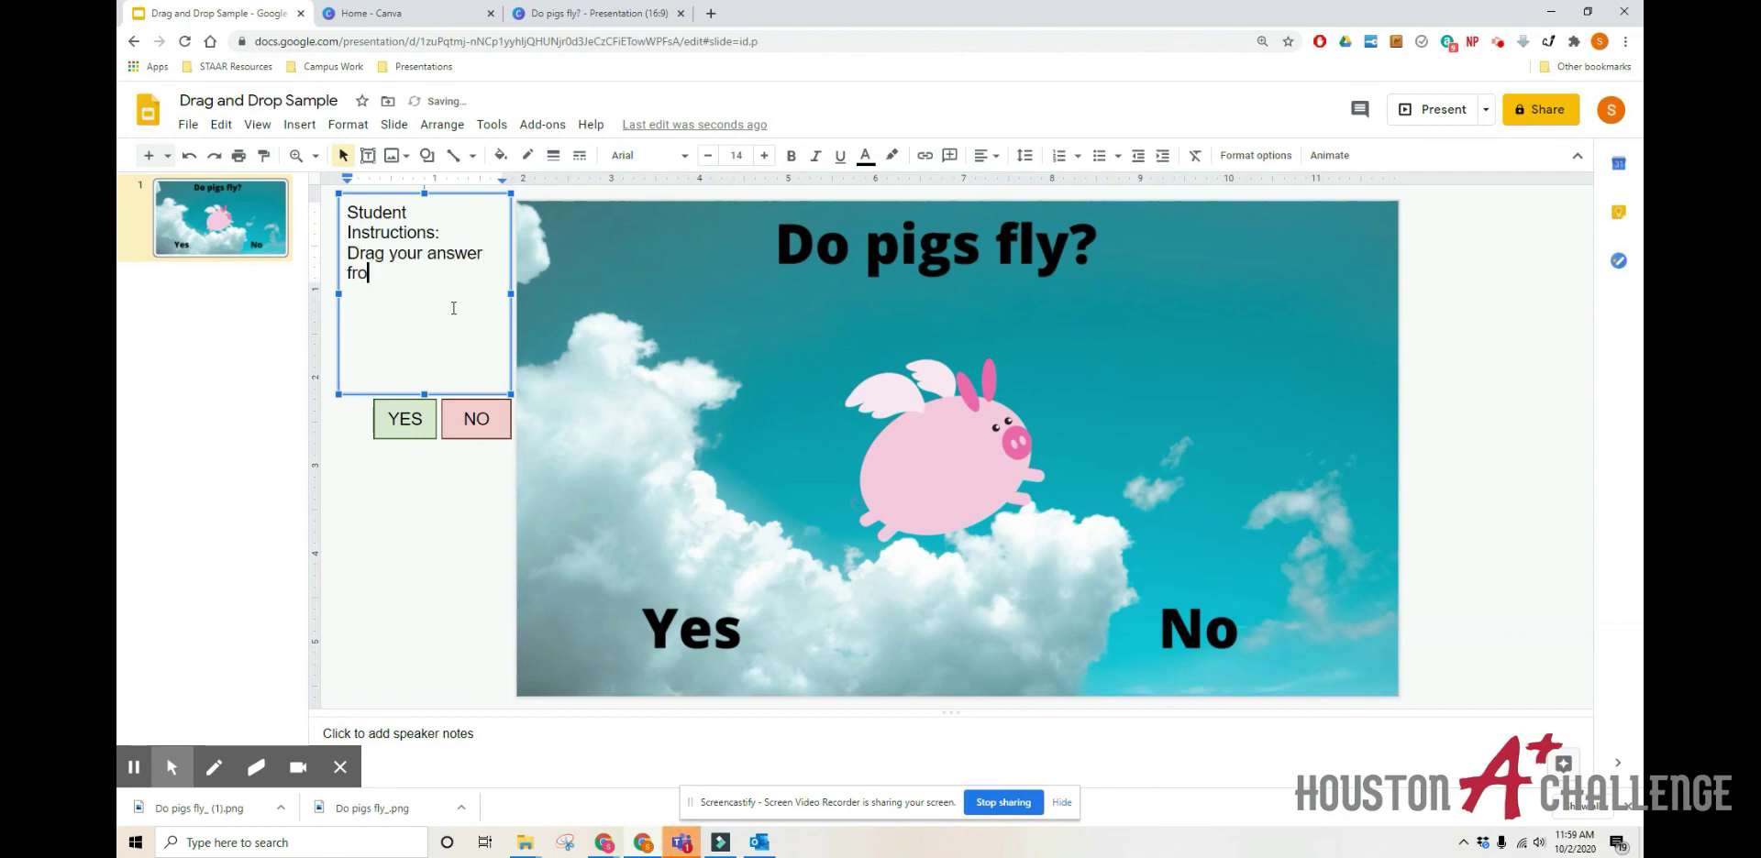
text(m the pile below to the yes o)
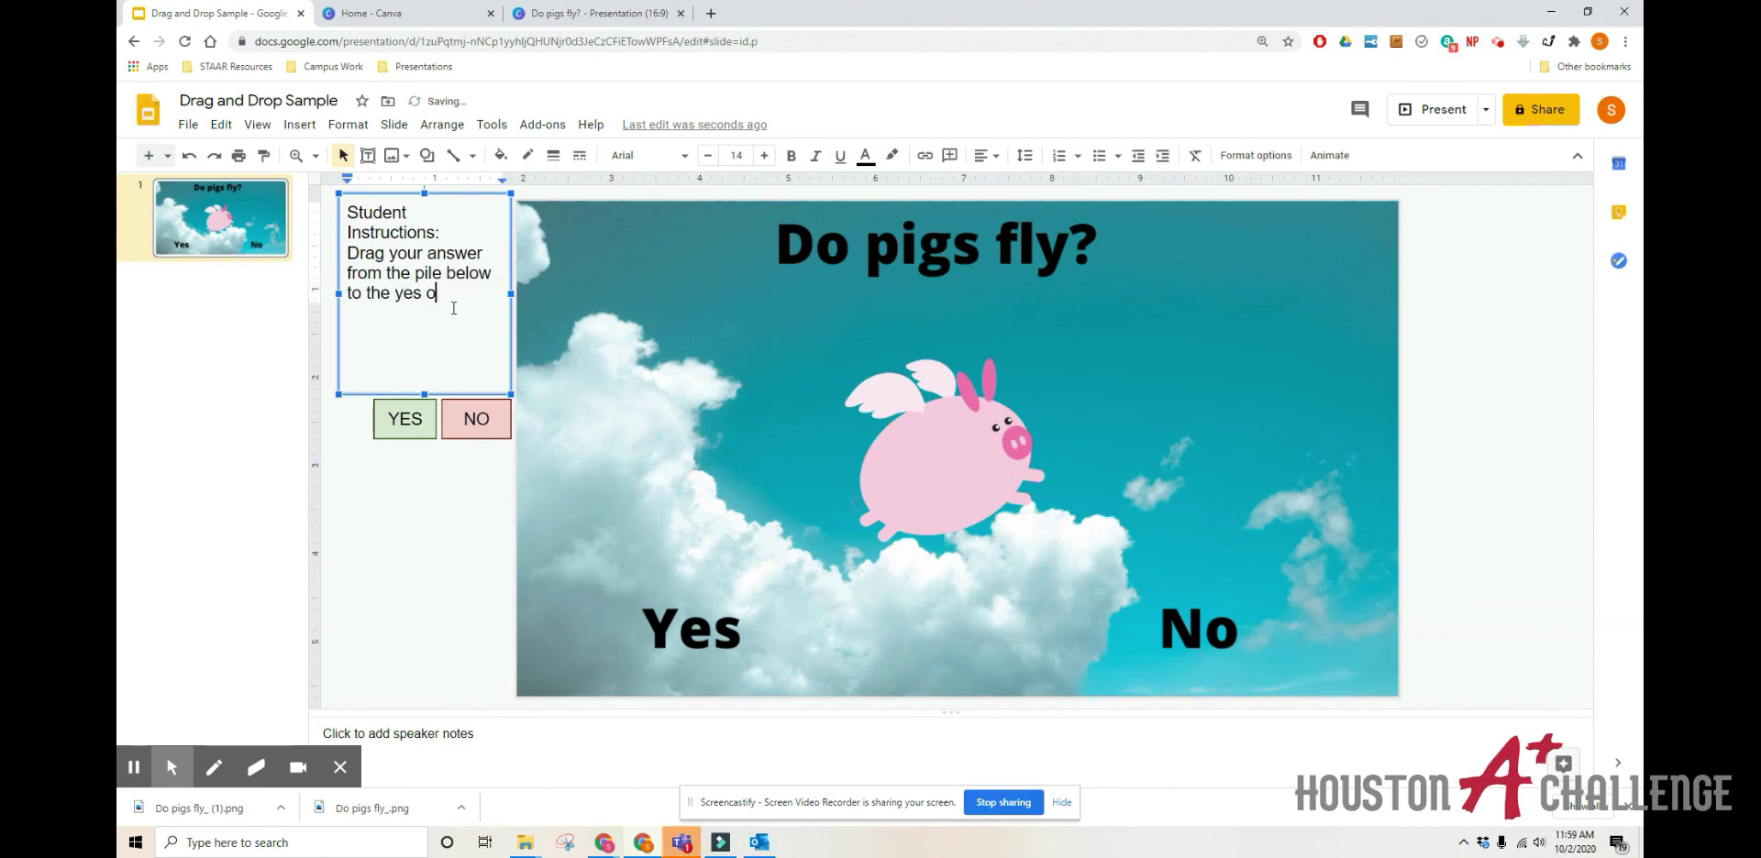
text(r no spot on the slide.)
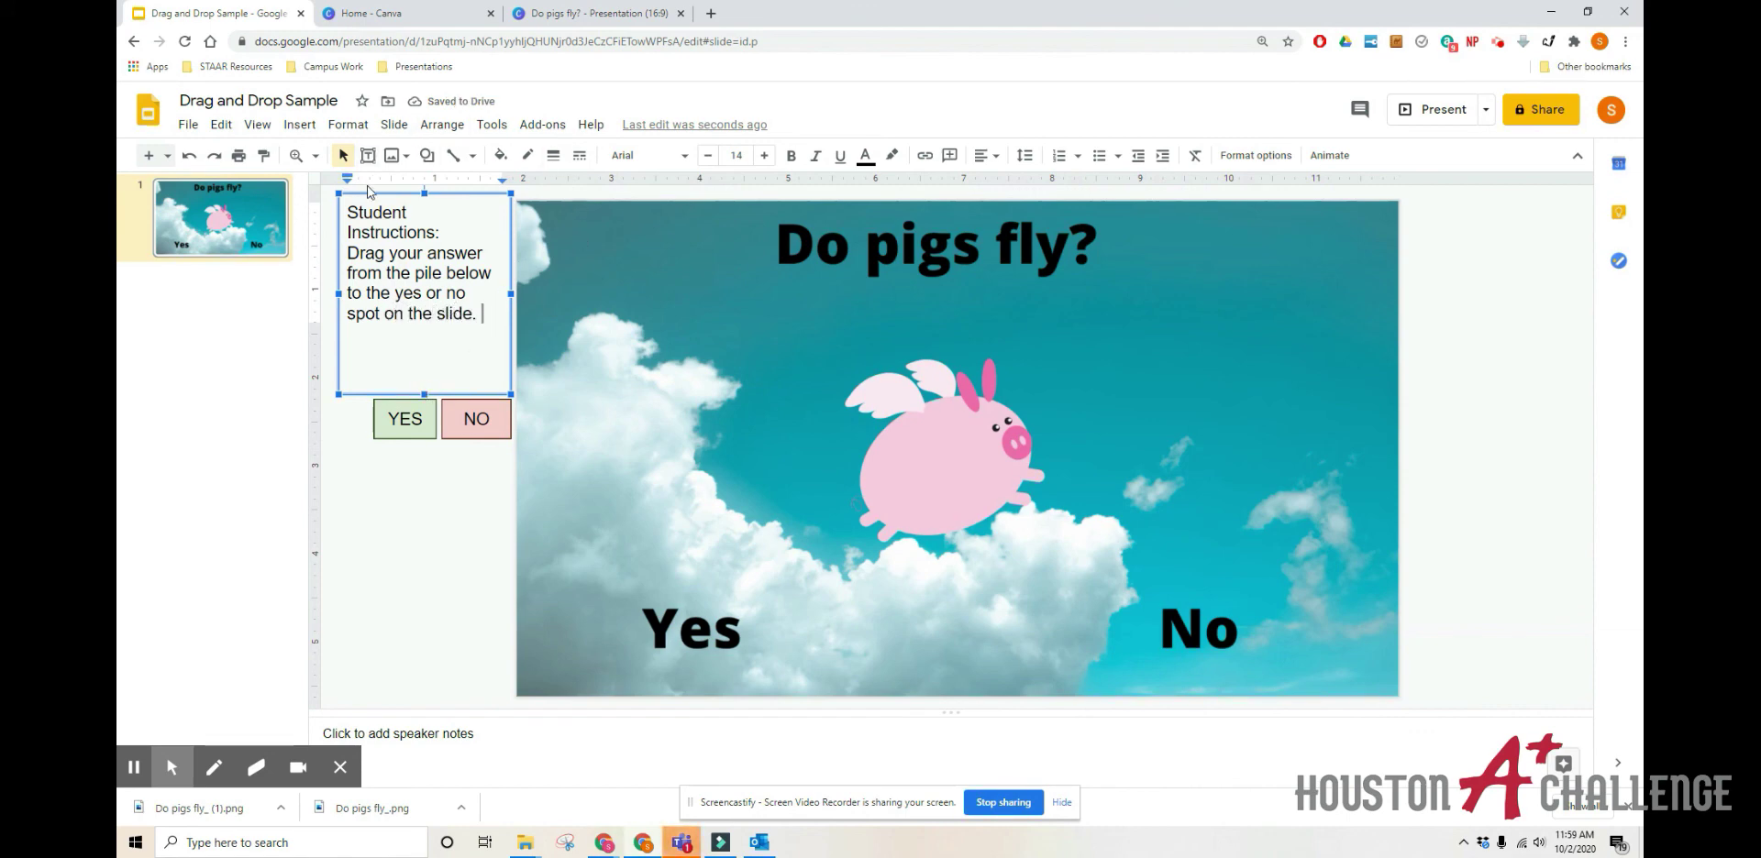
Step: Insert a small down arrow shape between the student instructions and the "YES" and "NO" stacks
click(308, 134)
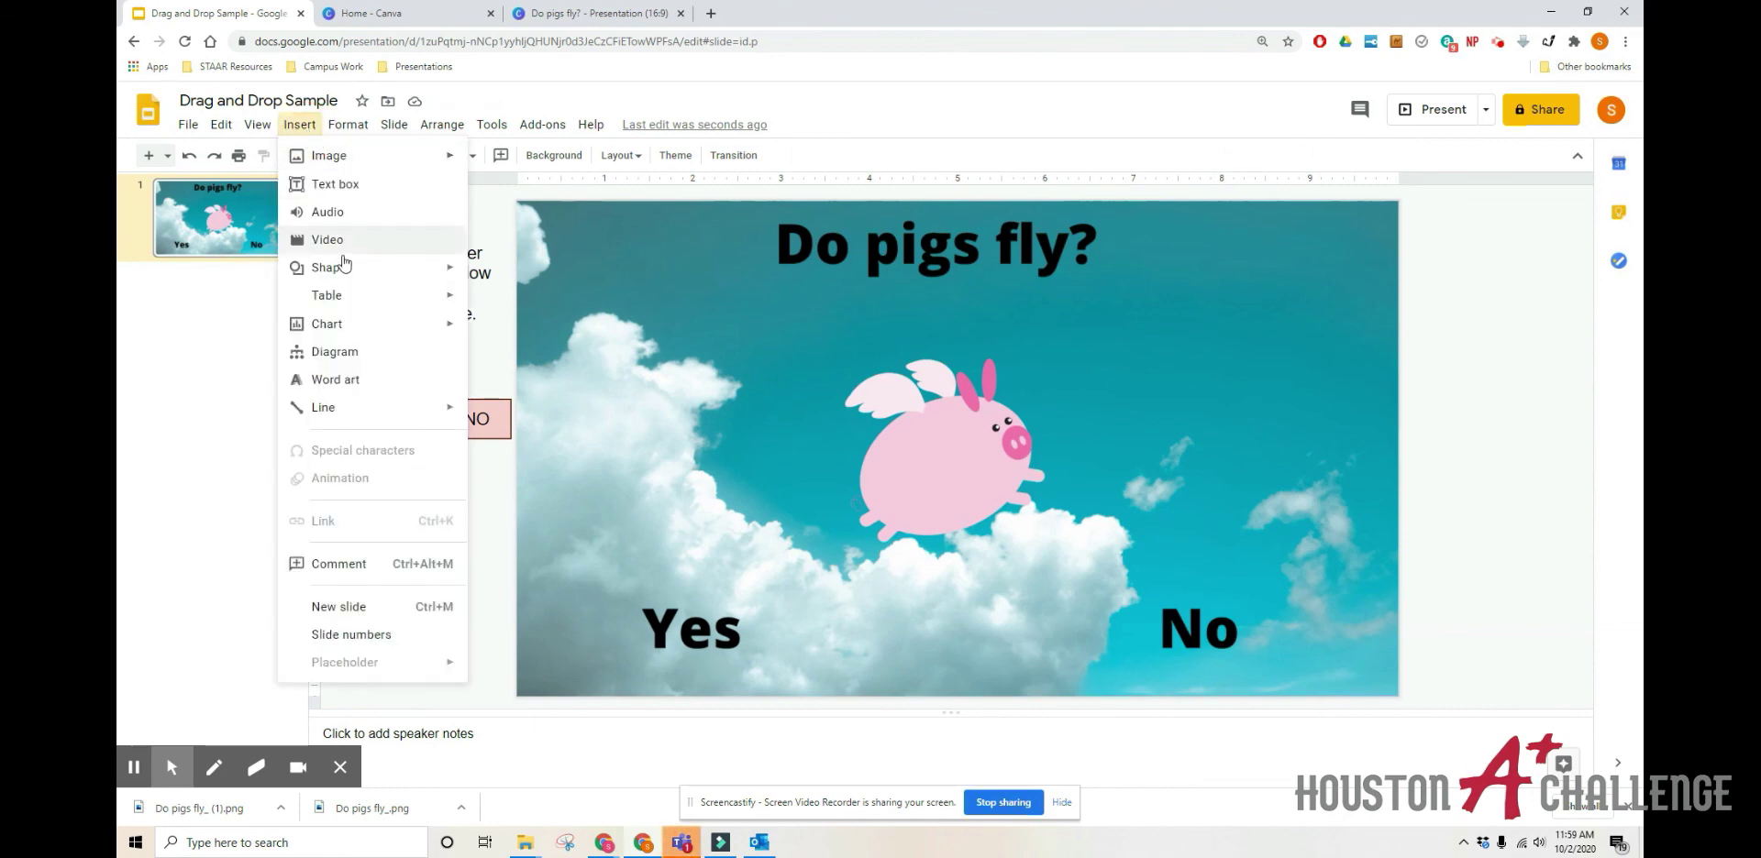
mouse_move(353, 271)
mouse_move(530, 306)
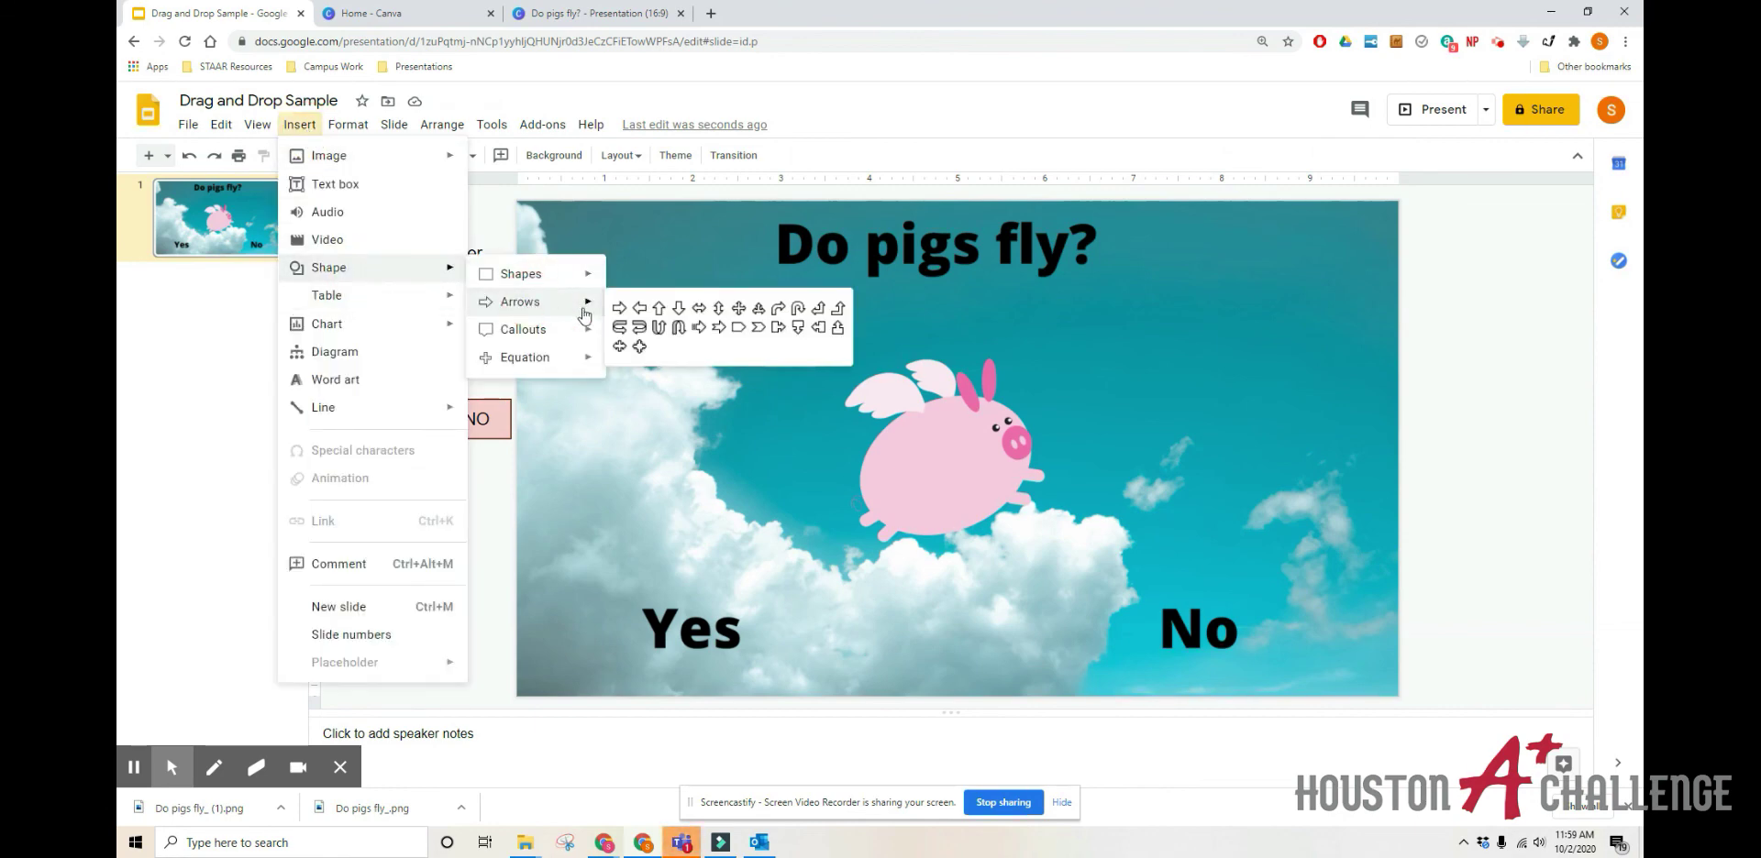
click(677, 312)
drag(418, 333, 459, 386)
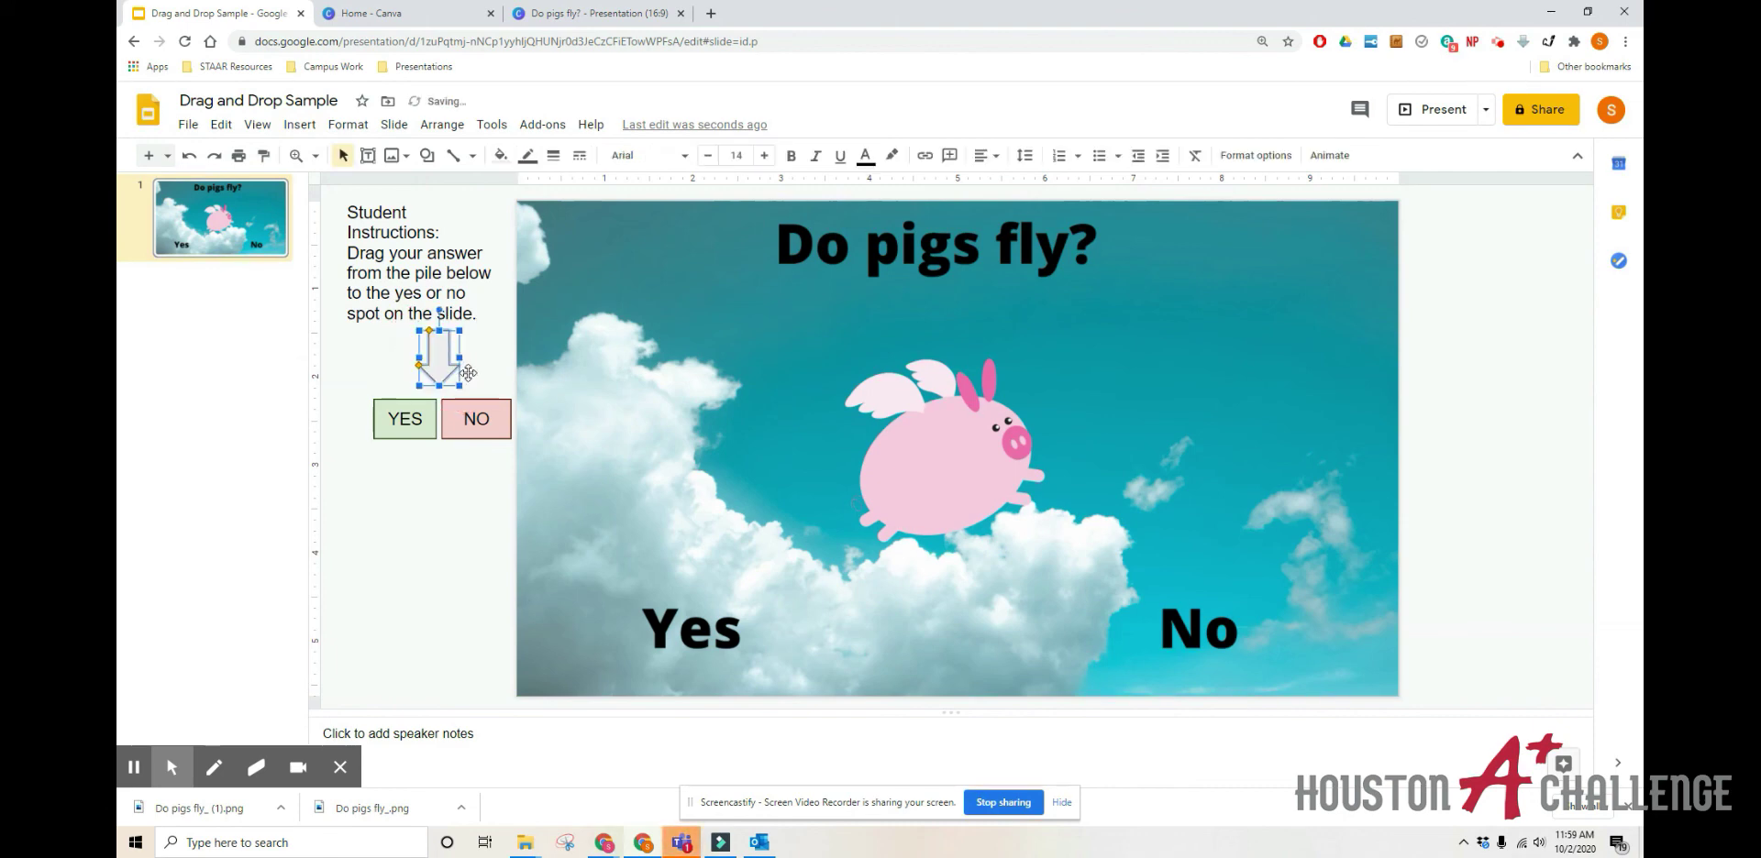
Step: Give the down arrow a light yellow 3 fill and a dark yellow 1 border, then deselect it
click(500, 156)
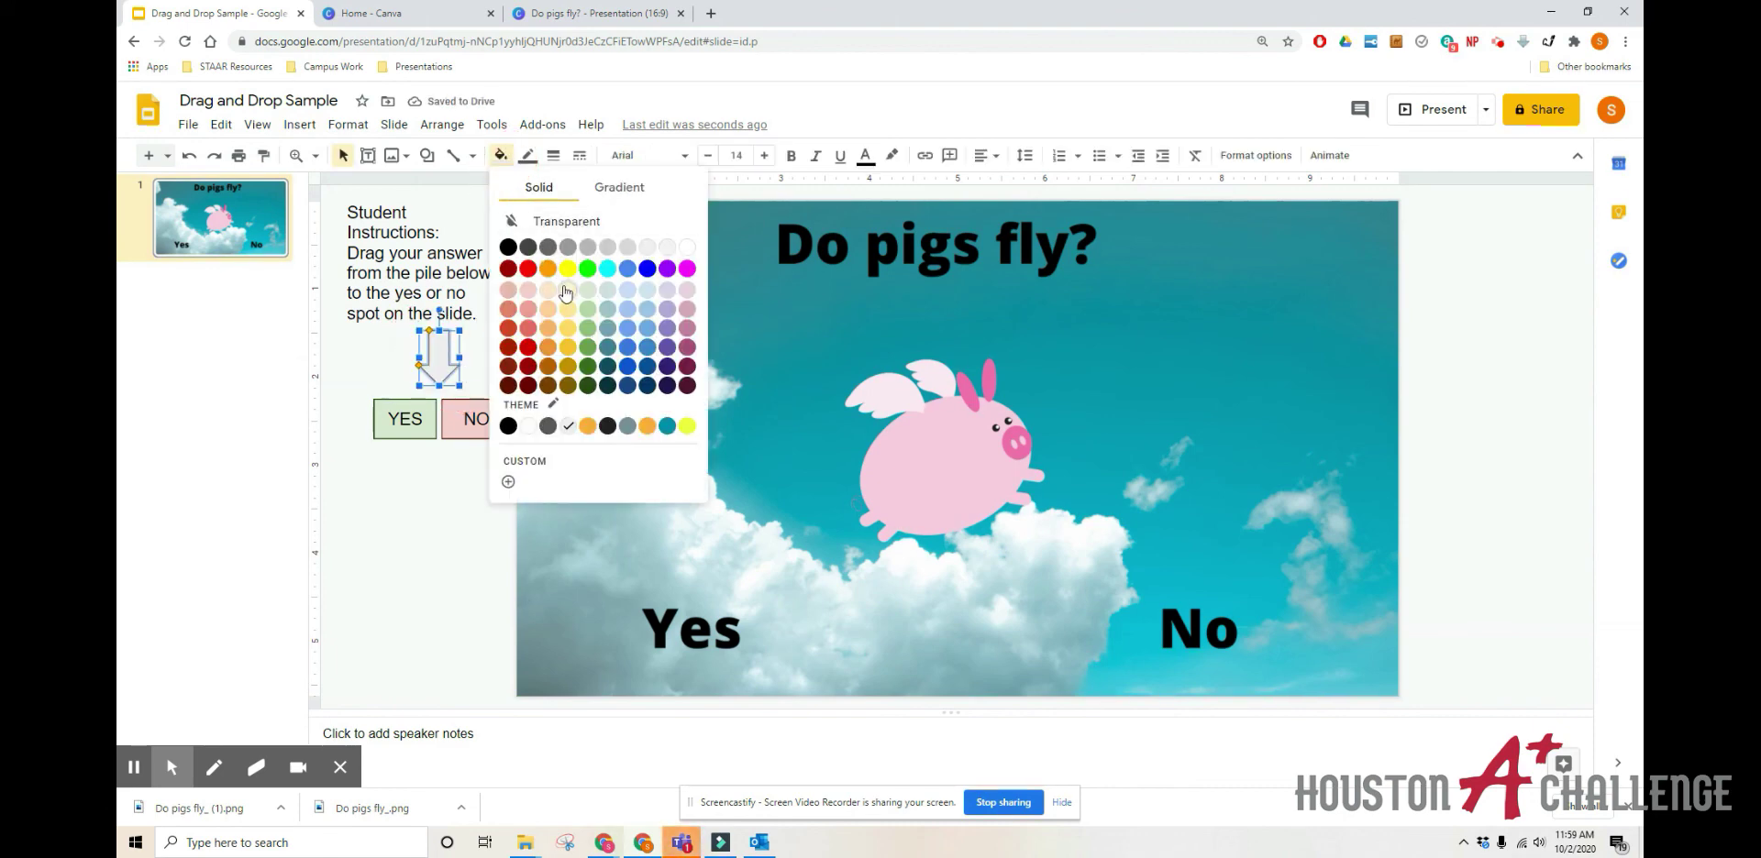
click(564, 294)
click(527, 156)
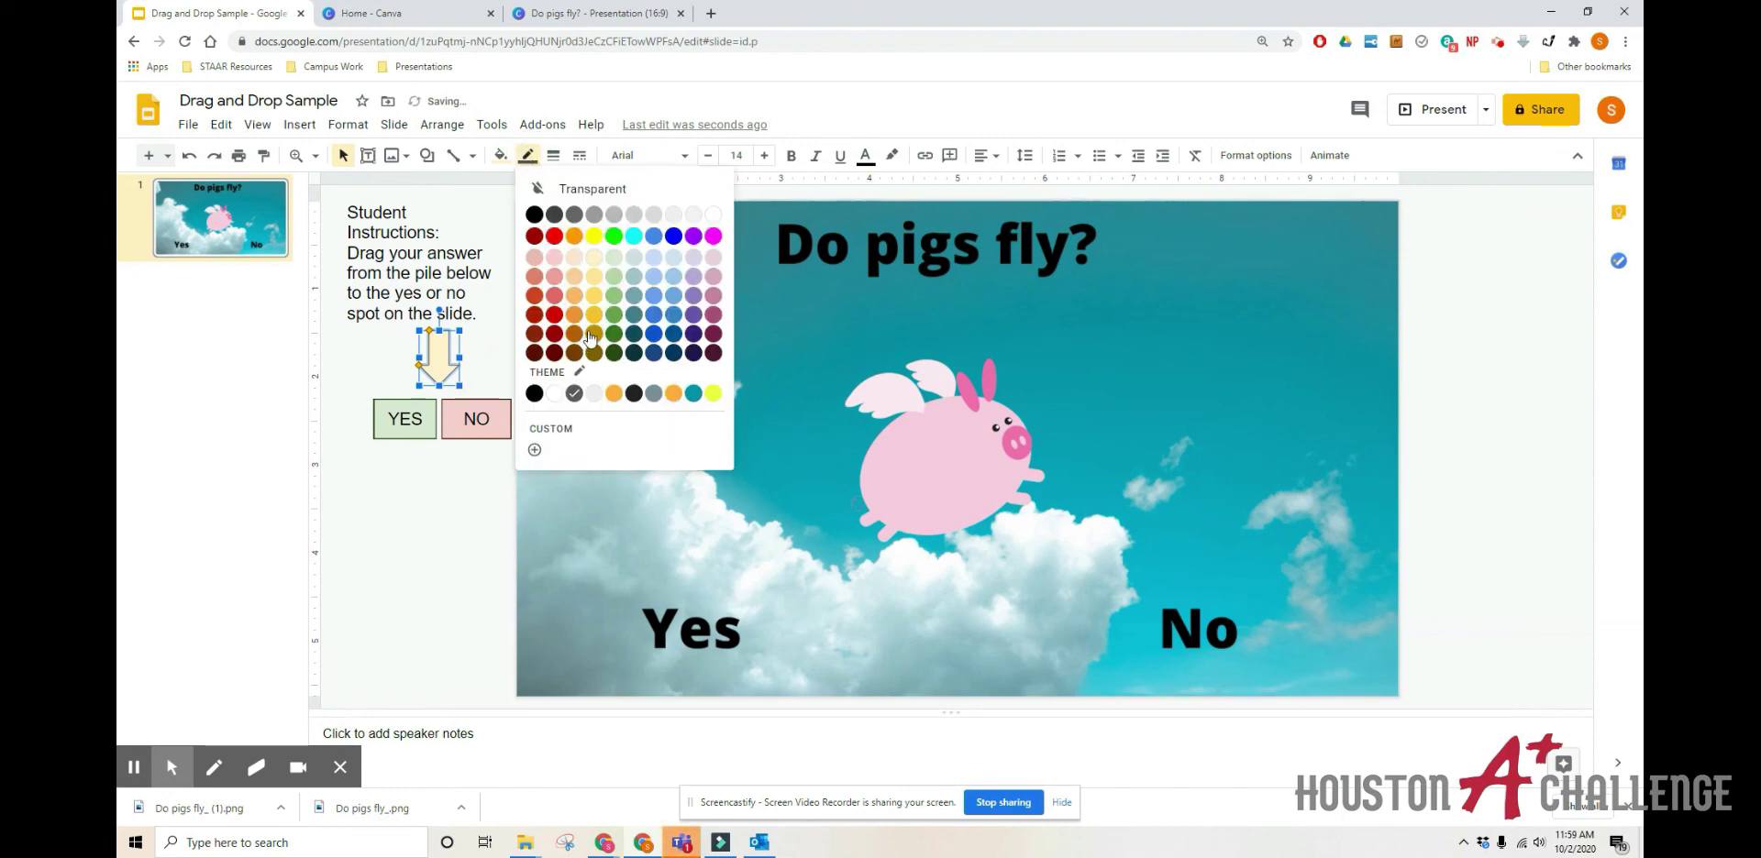
click(587, 317)
click(404, 508)
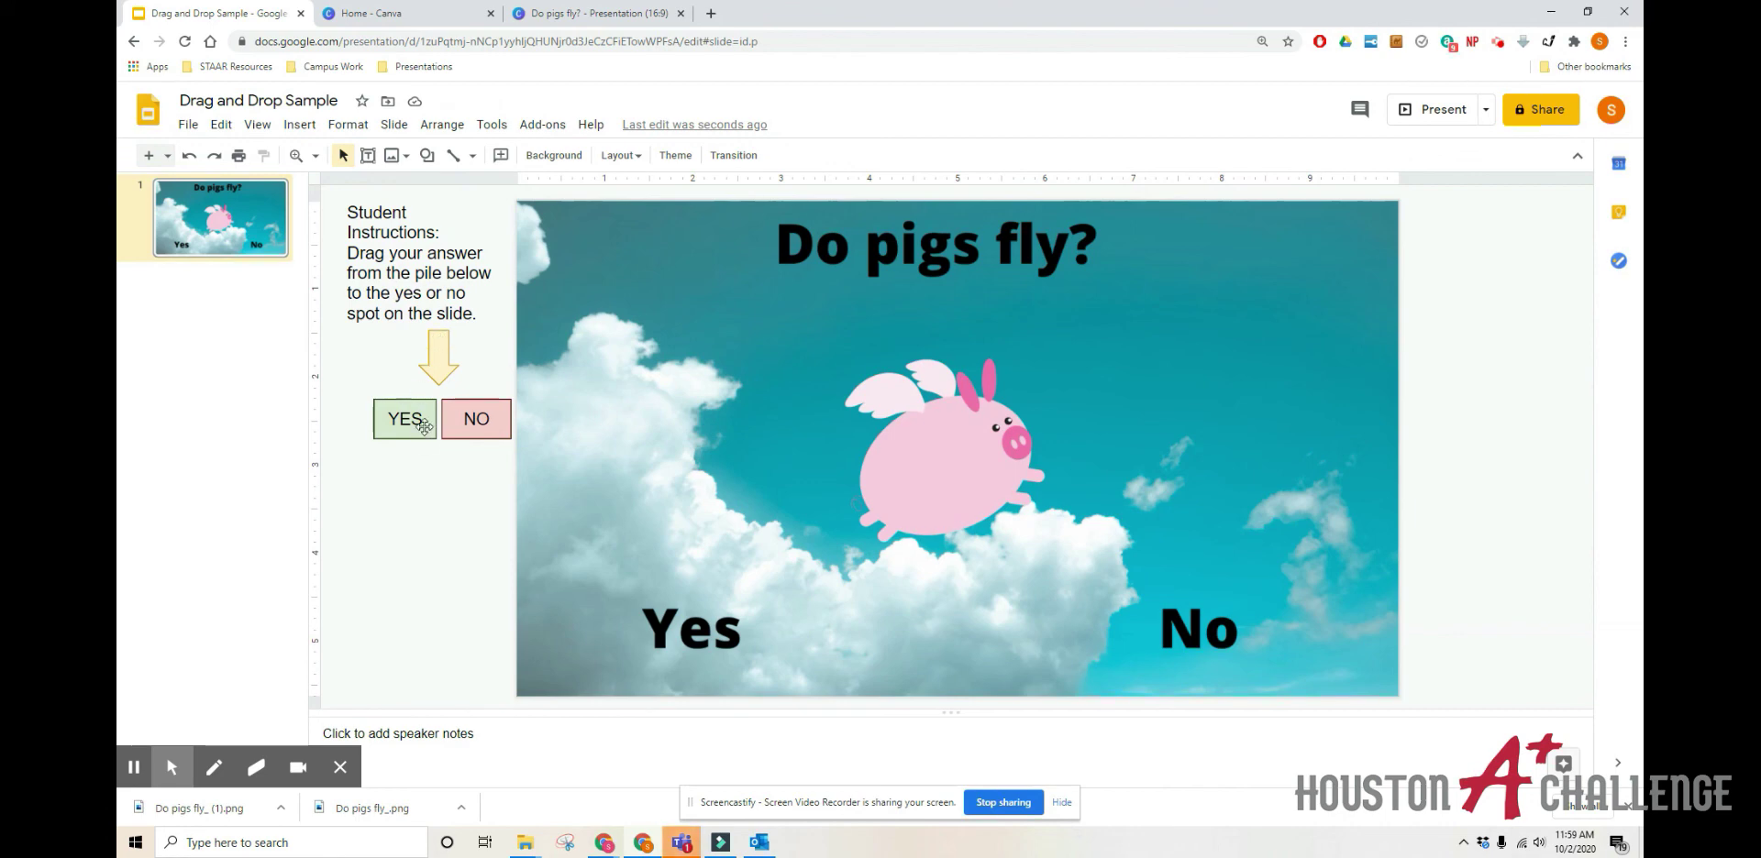
Step: Move the top "YES" box from its stack onto the word "Yes" on the slide
drag(415, 420, 714, 638)
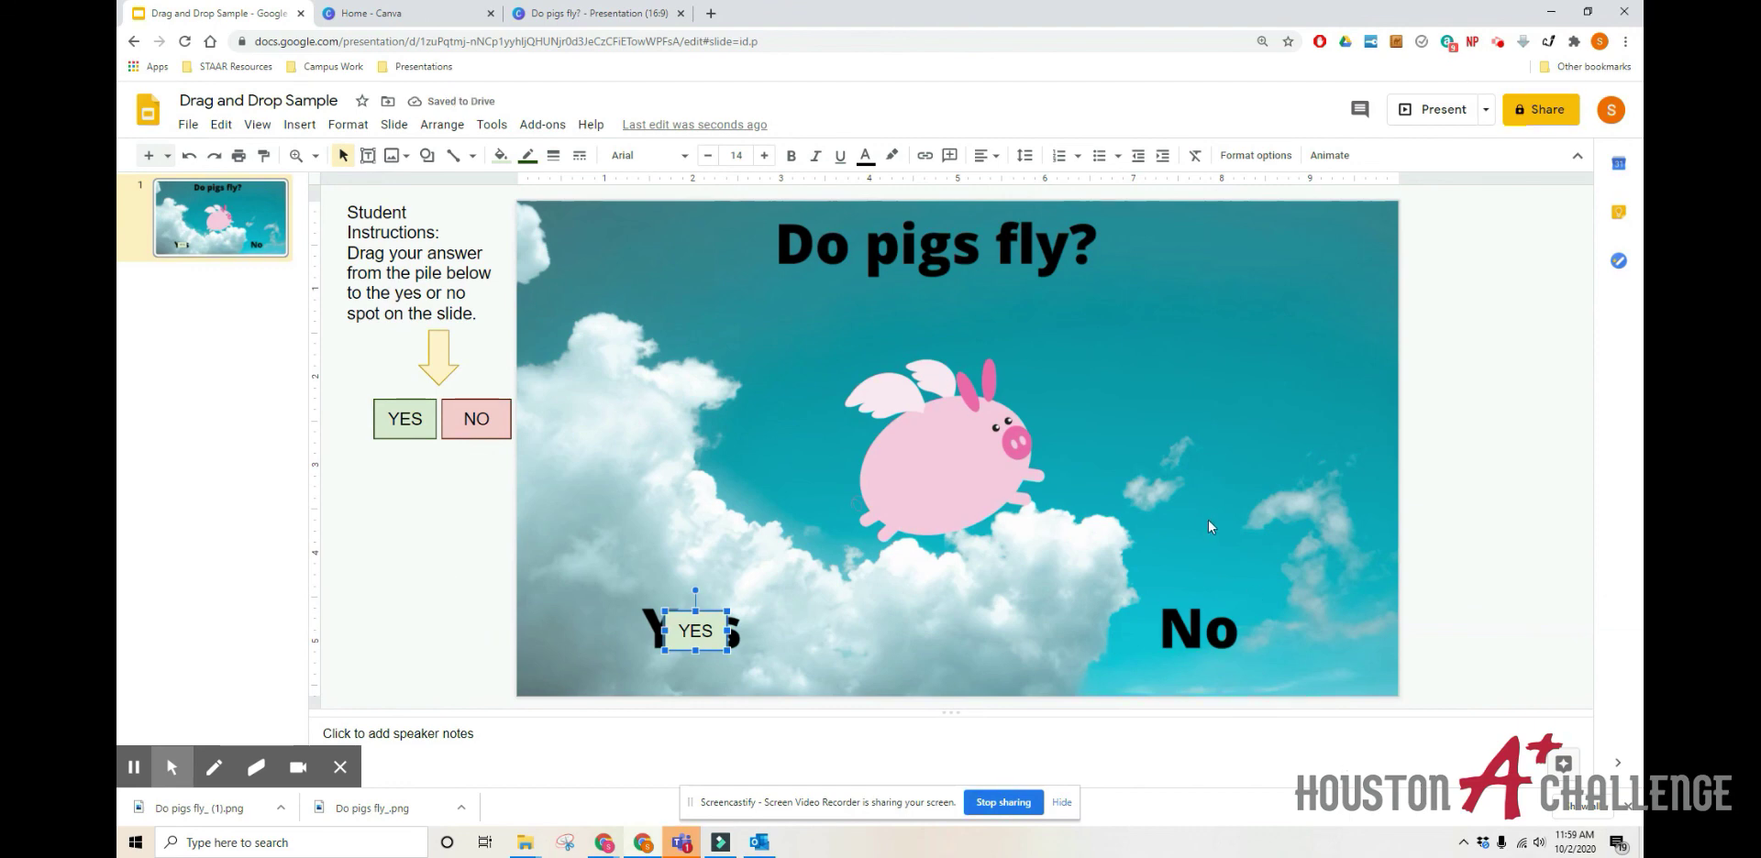
click(1498, 42)
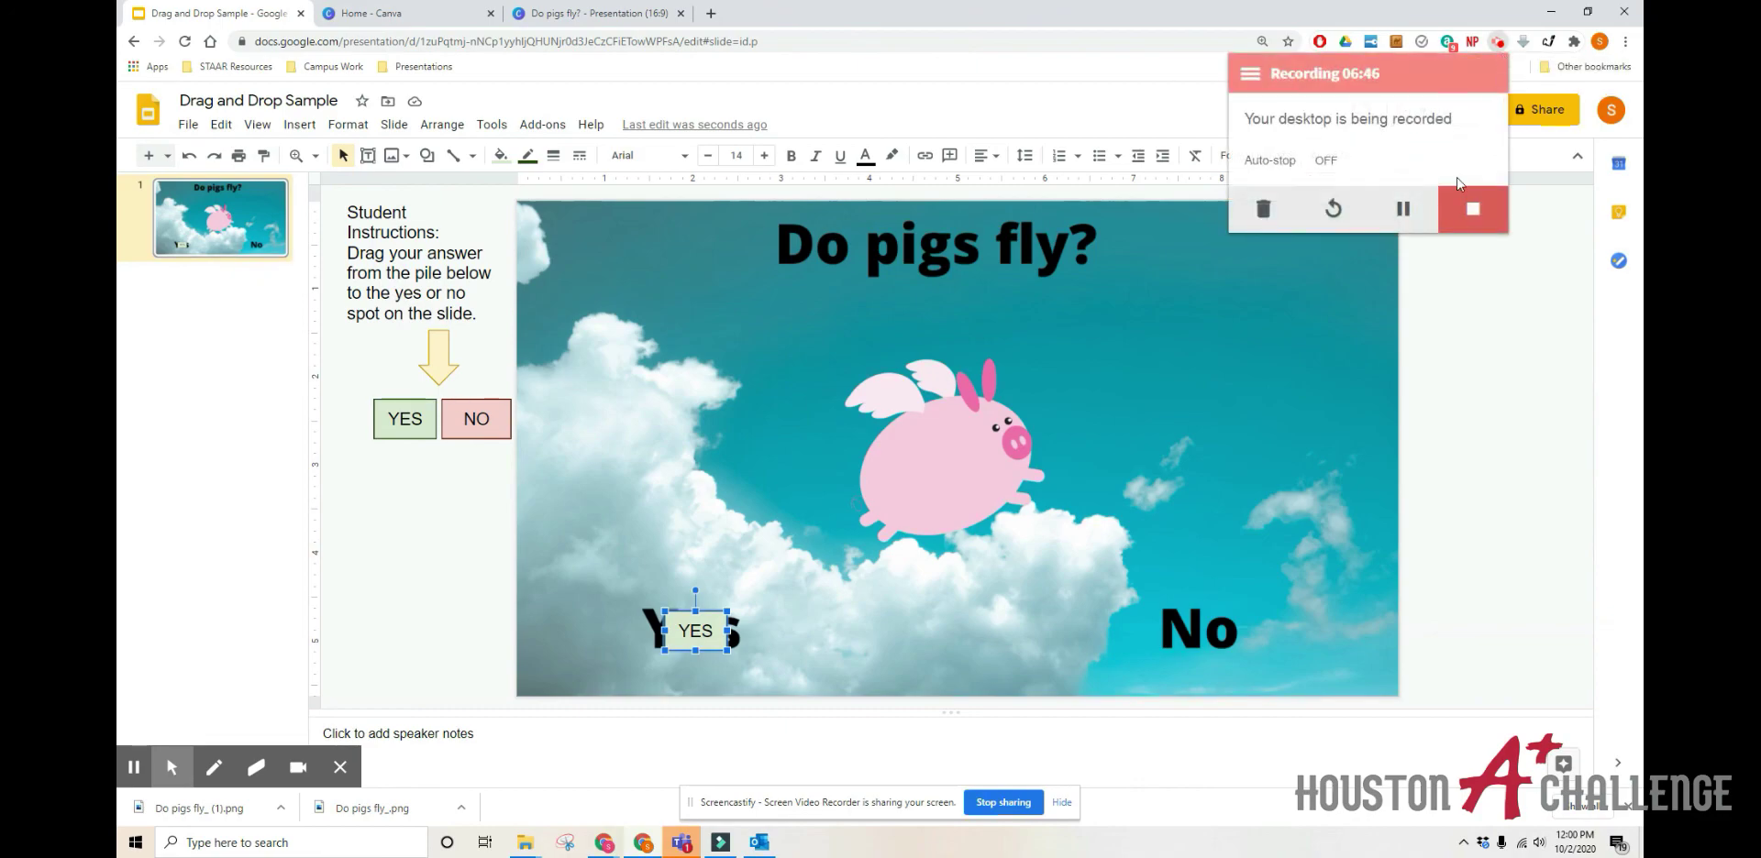